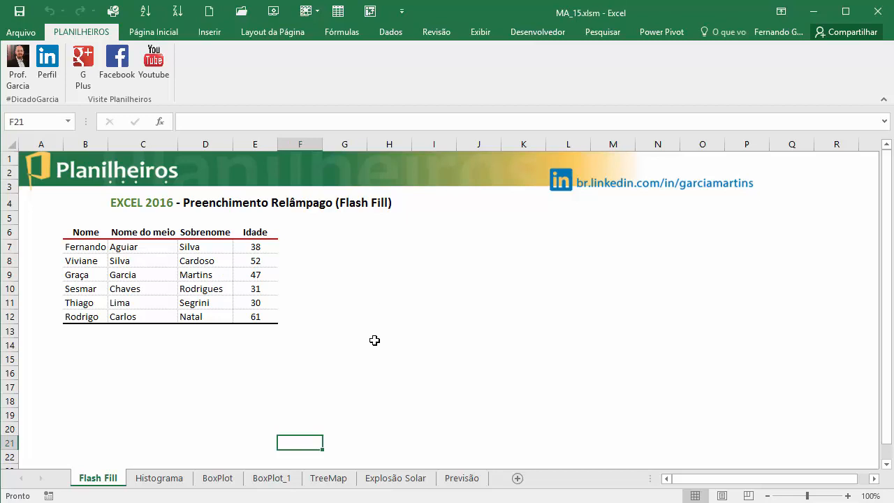
Step: Examine the Nome, Nome do meio, Sobrenome and Idade columns of the table on the Flash Fill sheet
{"action": "left_click", "coordinate": [450, 312]}
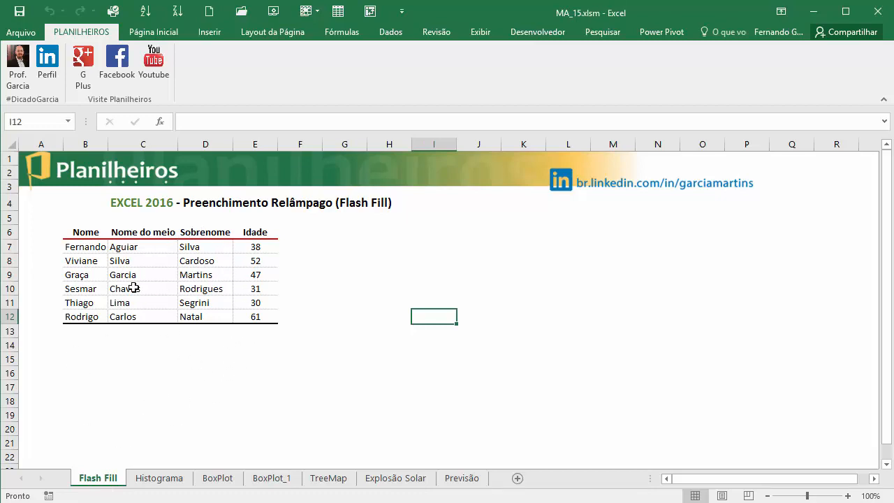
{"action": "left_click", "coordinate": [88, 231]}
{"action": "left_click", "coordinate": [140, 232]}
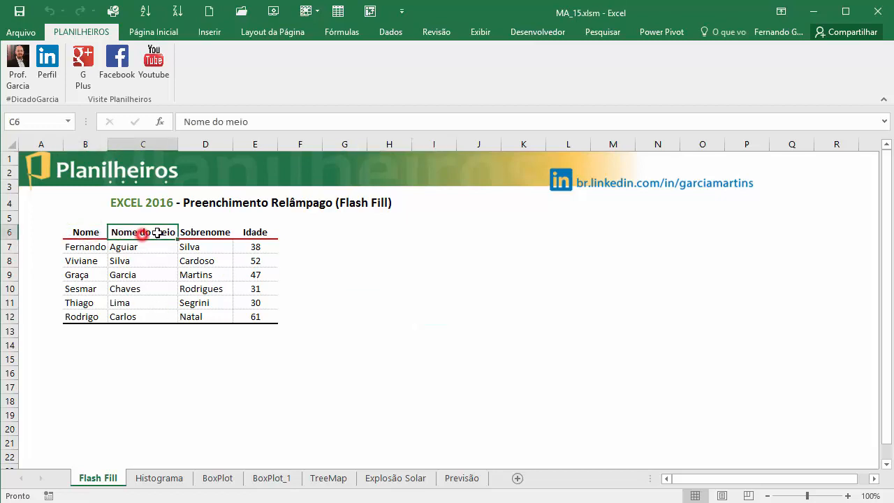
{"action": "left_click", "coordinate": [208, 232]}
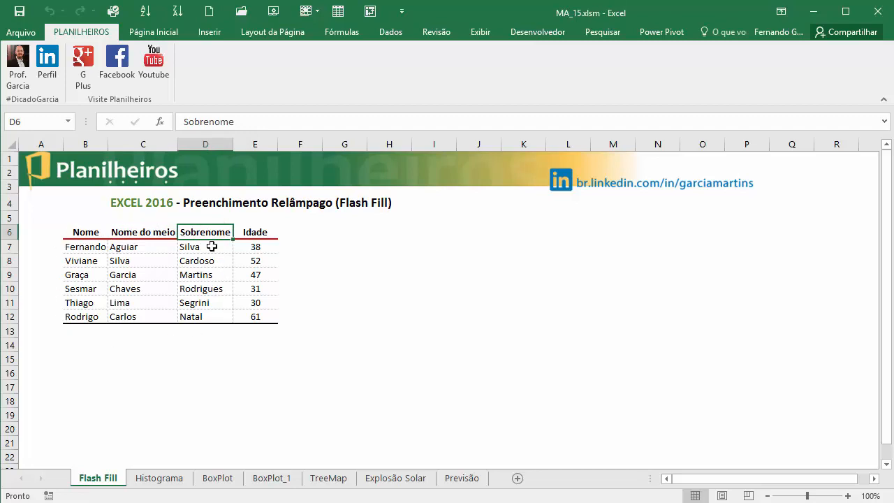
{"action": "left_click", "coordinate": [90, 247]}
{"action": "left_click", "coordinate": [144, 242]}
{"action": "left_click", "coordinate": [194, 244]}
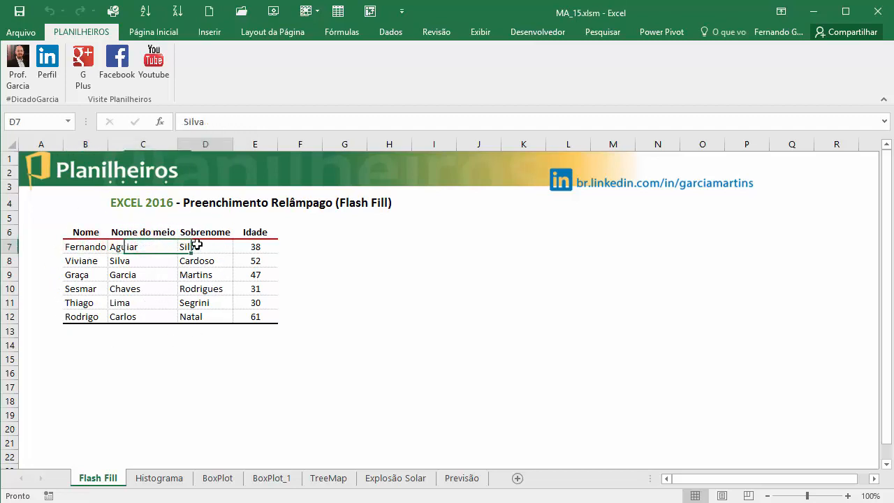
{"action": "left_click", "coordinate": [256, 246]}
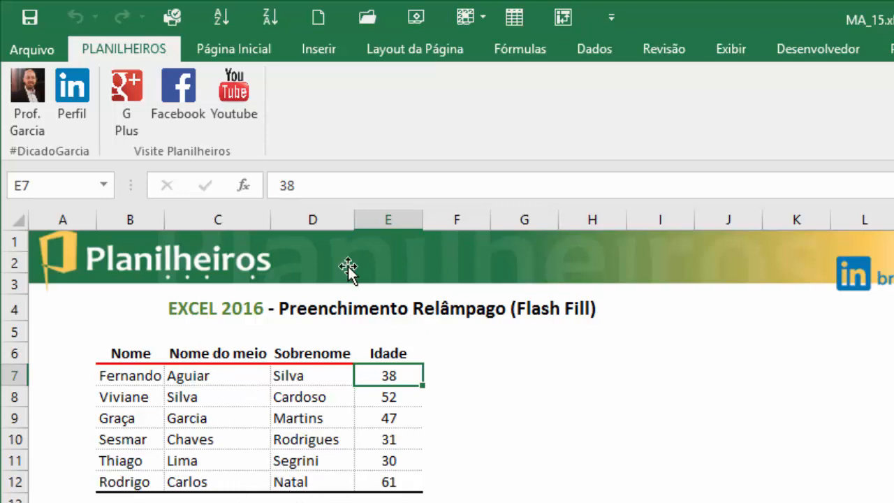
Step: Insert a blank column between the Sobrenome and Idade columns
{"action": "left_click", "coordinate": [389, 213]}
{"action": "right_click", "coordinate": [389, 215]}
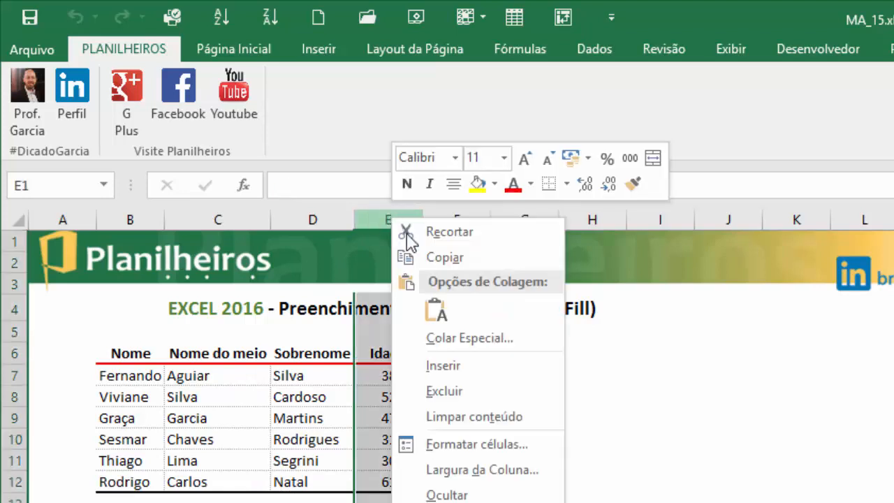
{"action": "left_click", "coordinate": [441, 370]}
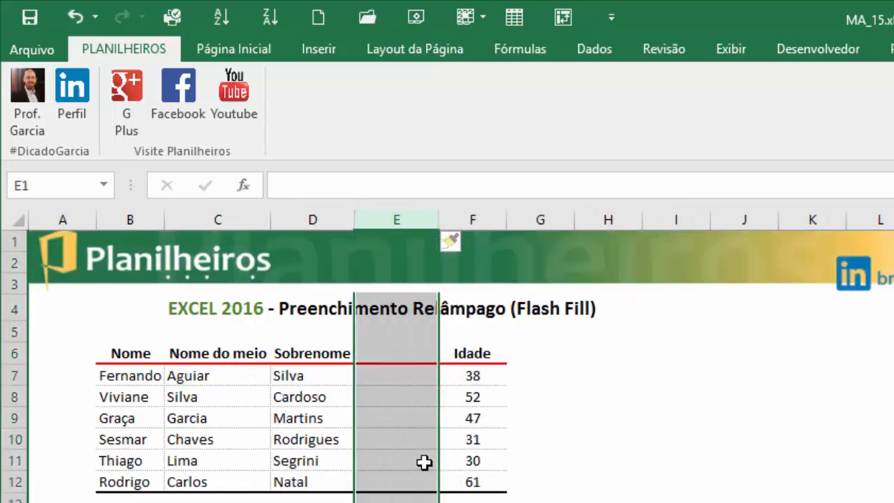
{"action": "left_click", "coordinate": [423, 461]}
{"action": "left_click", "coordinate": [391, 375]}
{"action": "left_click", "coordinate": [385, 336]}
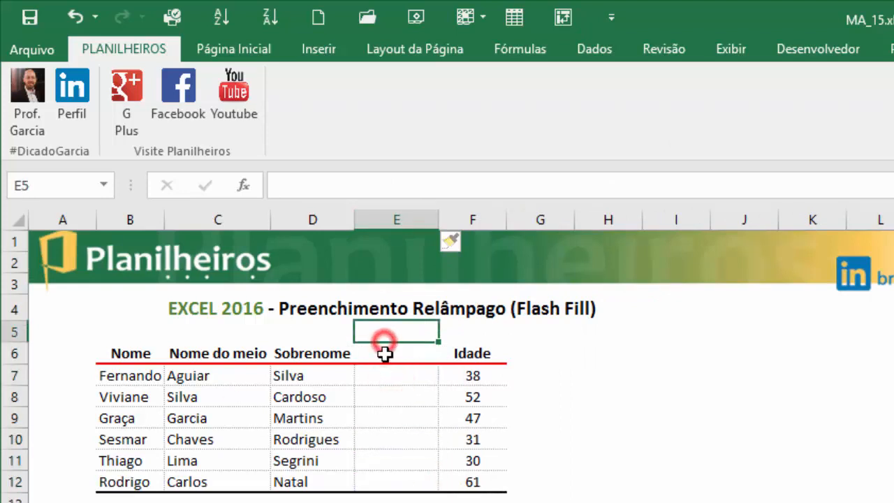
Step: Enter the header "Nome Completo" in cell E6 and autofit the width of column E to it
{"action": "left_click", "coordinate": [385, 354]}
{"action": "type", "text": "Nome "}
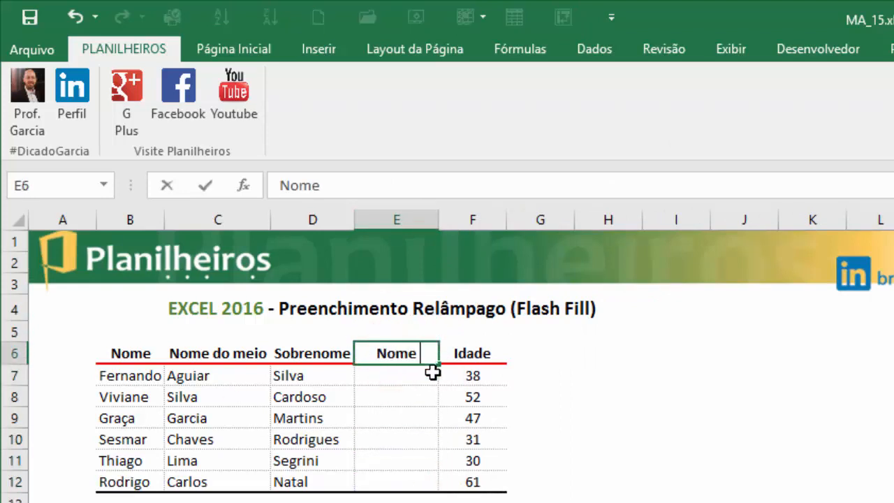
{"action": "type", "text": "Completp"}
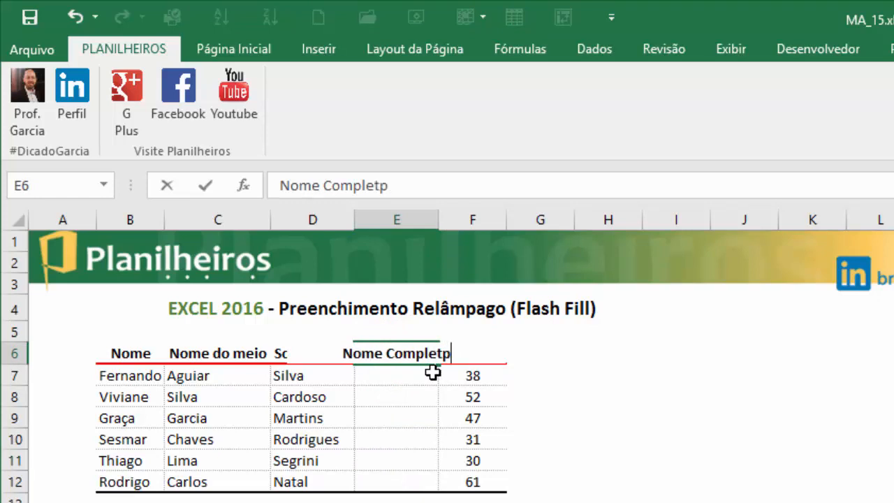
{"action": "key", "text": "BackSpace"}
{"action": "type", "text": "o"}
{"action": "key", "text": "Return"}
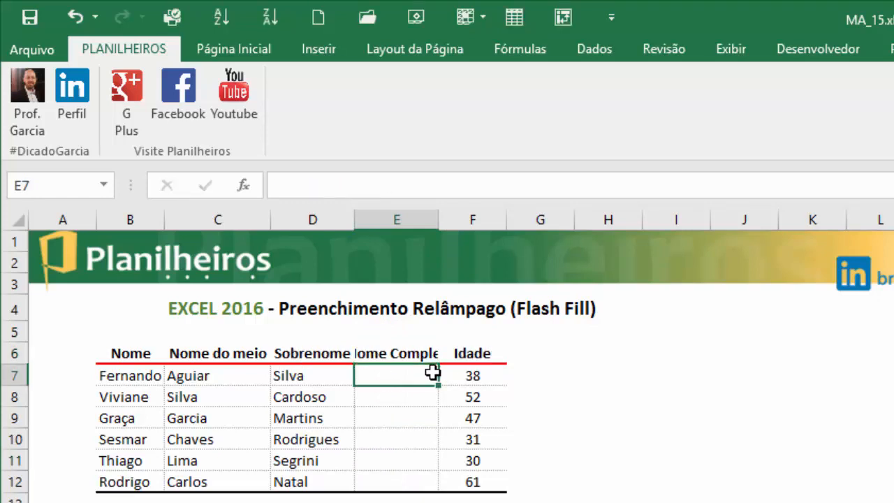
{"action": "double_click", "coordinate": [437, 221]}
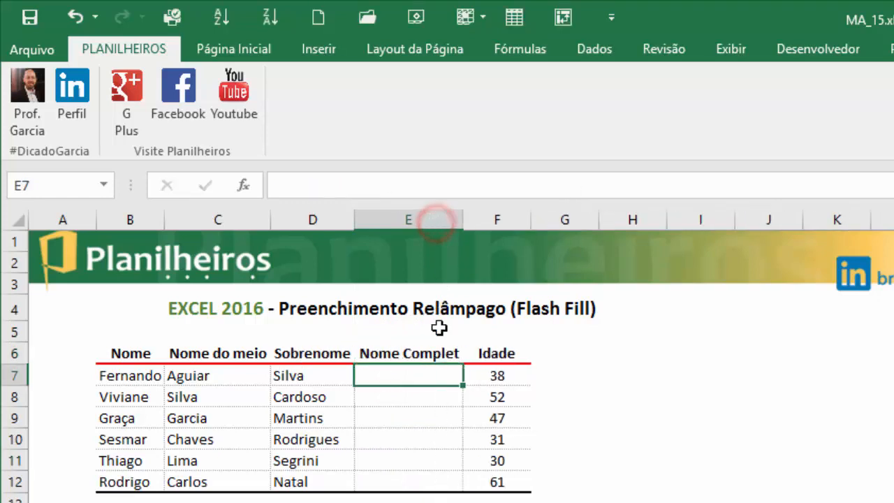
{"action": "double_click", "coordinate": [443, 352]}
{"action": "left_click", "coordinate": [460, 353]}
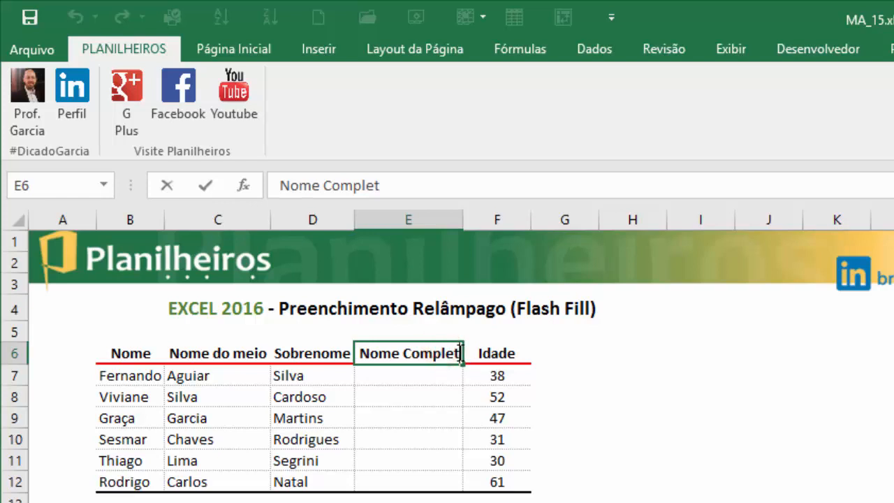
{"action": "type", "text": "o"}
{"action": "key", "text": "Return"}
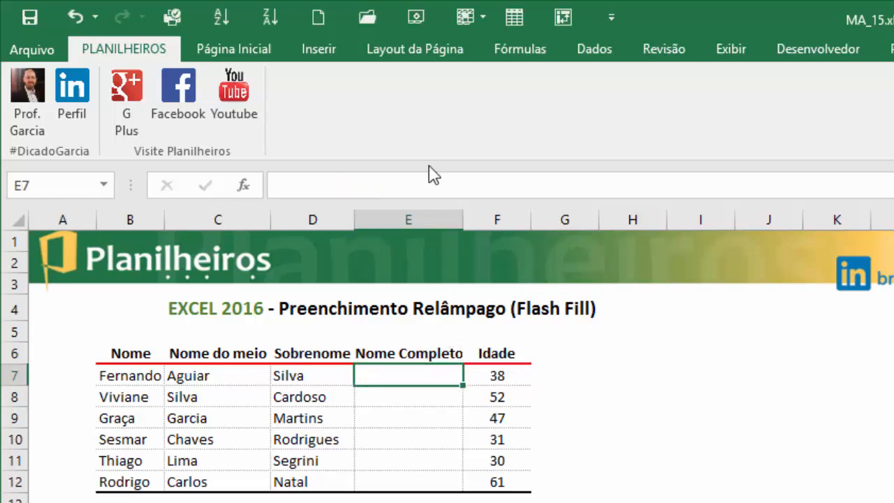
{"action": "double_click", "coordinate": [463, 216]}
{"action": "left_click", "coordinate": [363, 436]}
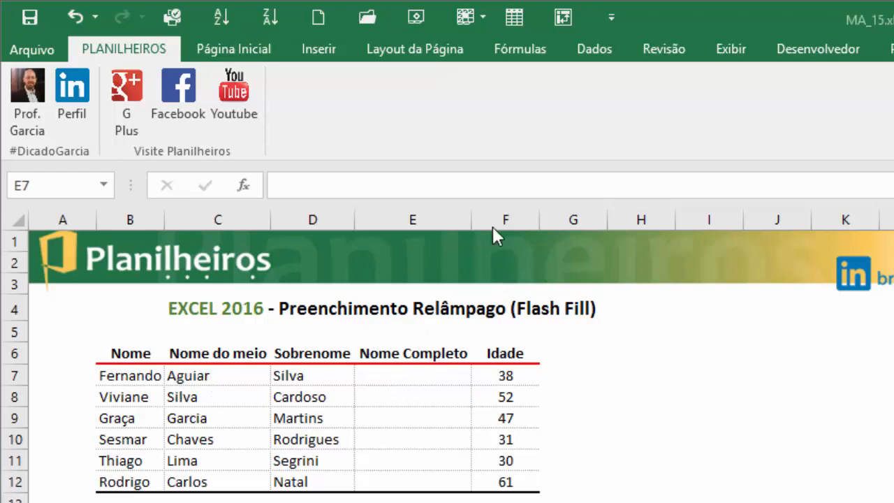
Step: Narrow column E and enter in E7 the full name combining the first, middle and last names of row 7
{"action": "left_click", "coordinate": [445, 210]}
{"action": "left_click_drag", "start_coordinate": [472, 220], "coordinate": [437, 220]}
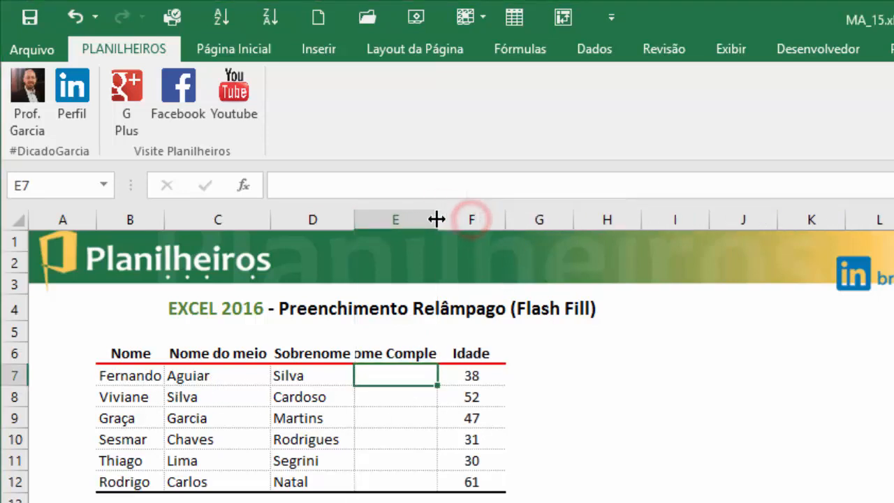
{"action": "left_click", "coordinate": [402, 369]}
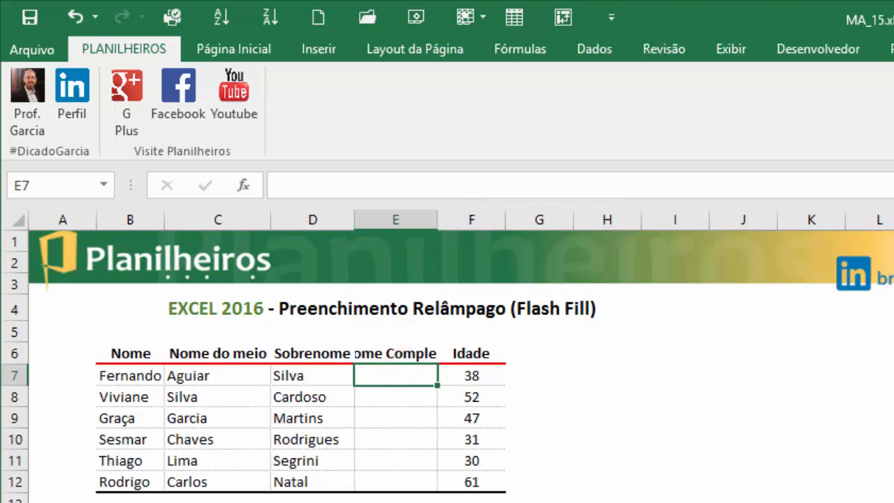
{"action": "type", "text": "Fernando A"}
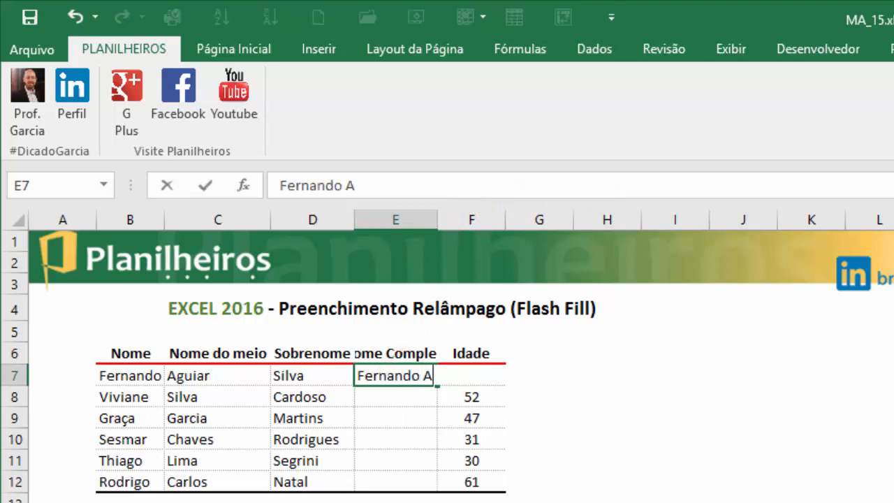
{"action": "type", "text": "guiar Silva"}
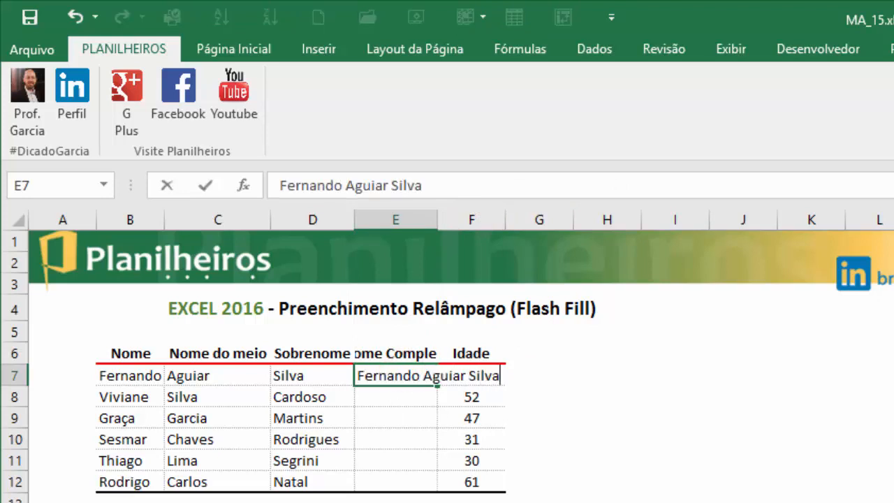
{"action": "key", "text": "Return"}
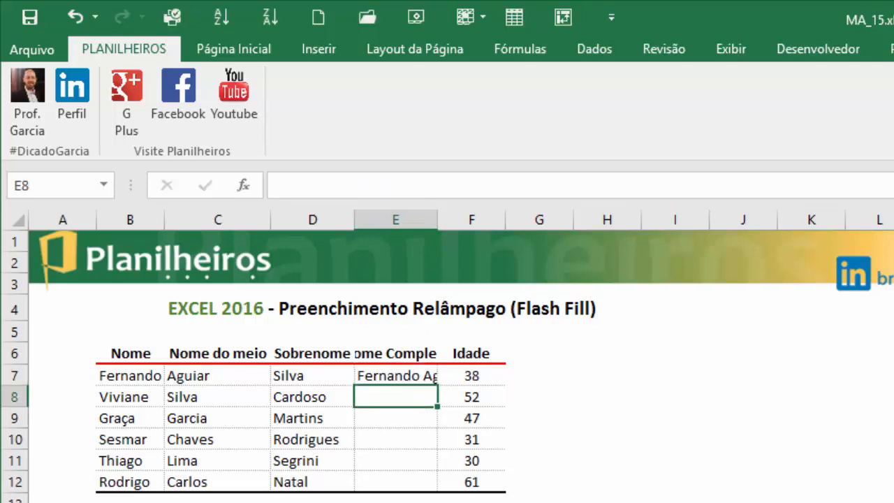
Step: Start the row 8 full name in E8, accept the Flash Fill suggestion for the remaining rows, and autofit column E
{"action": "type", "text": "Viviane Silva Cardoso"}
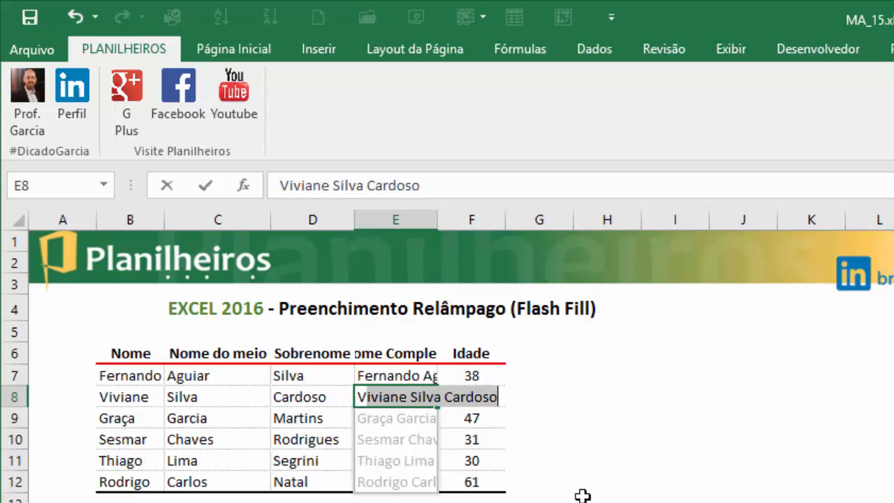
{"action": "key", "text": "Tab"}
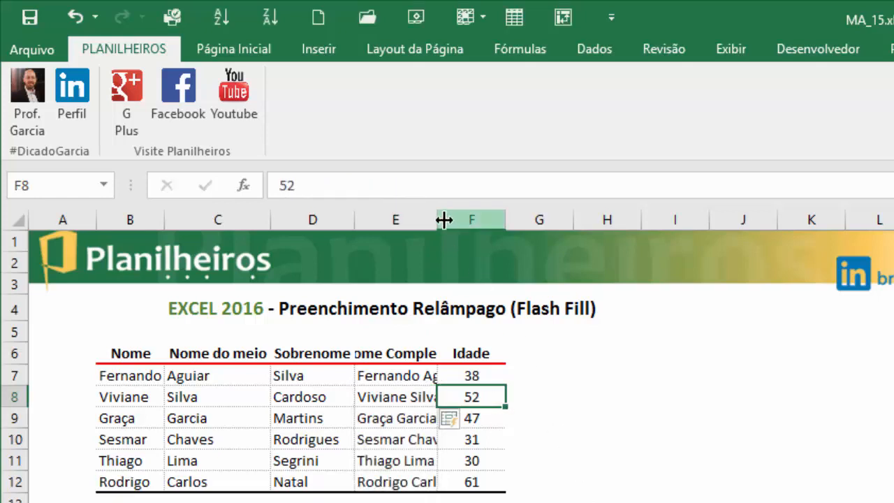
{"action": "double_click", "coordinate": [444, 220]}
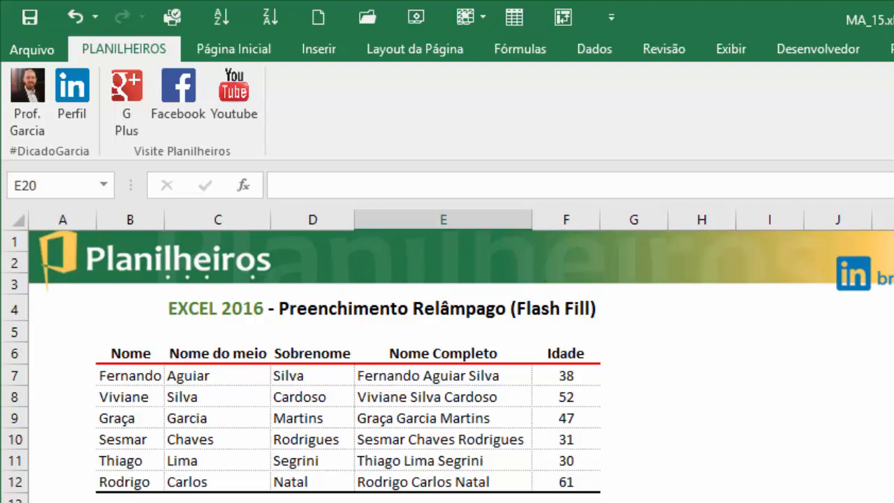
Step: Compare the separate name parts in columns B to D with the full names in the Nome Completo column
{"action": "left_click", "coordinate": [148, 377]}
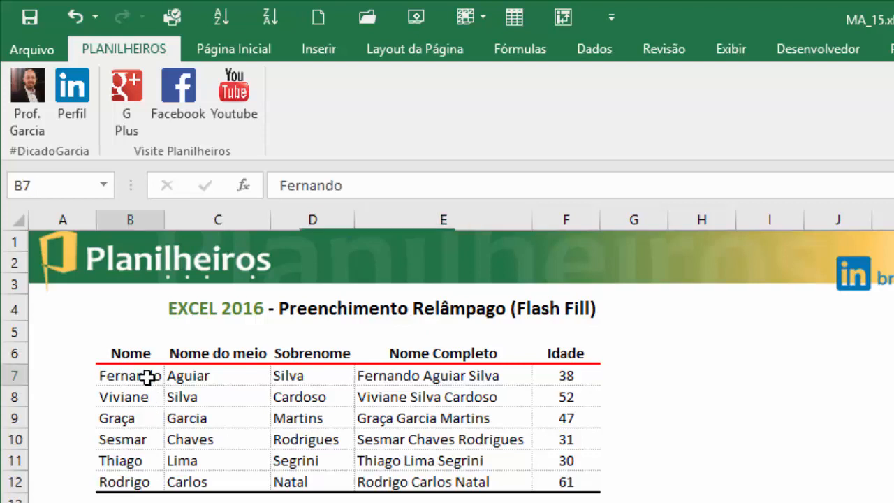
{"action": "left_click", "coordinate": [171, 375]}
{"action": "left_click", "coordinate": [293, 376]}
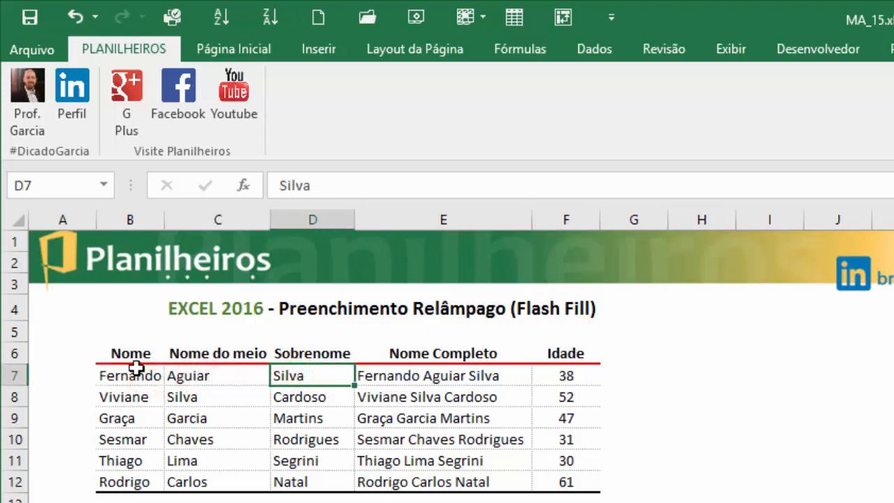
{"action": "left_click", "coordinate": [133, 374]}
{"action": "left_click", "coordinate": [186, 375]}
{"action": "left_click", "coordinate": [321, 375]}
{"action": "left_click", "coordinate": [131, 377]}
{"action": "left_click", "coordinate": [211, 377]}
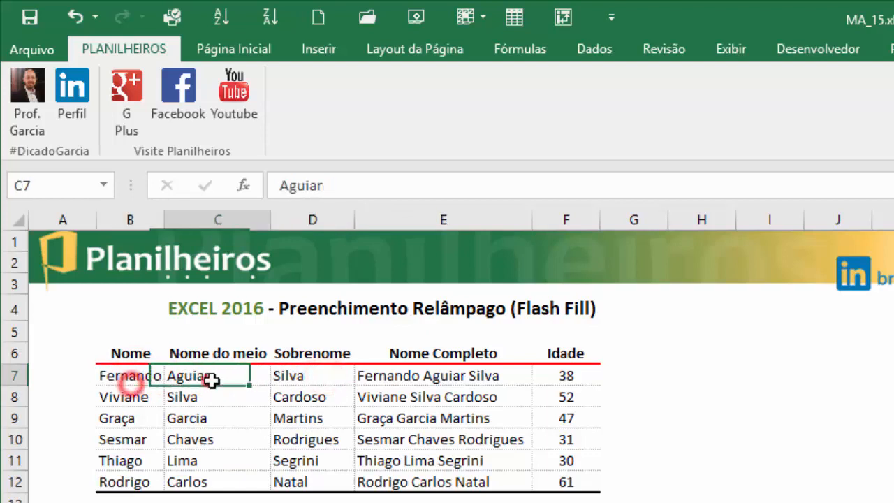
{"action": "left_click", "coordinate": [290, 374]}
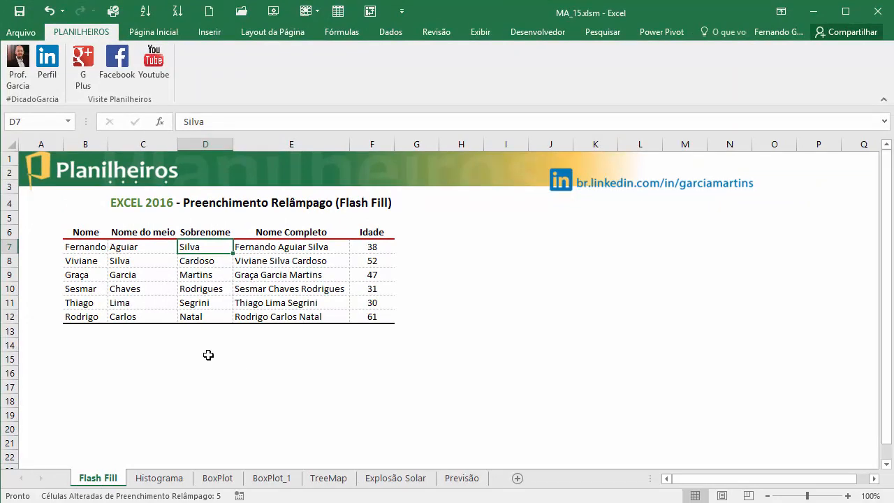
{"action": "left_click", "coordinate": [162, 315]}
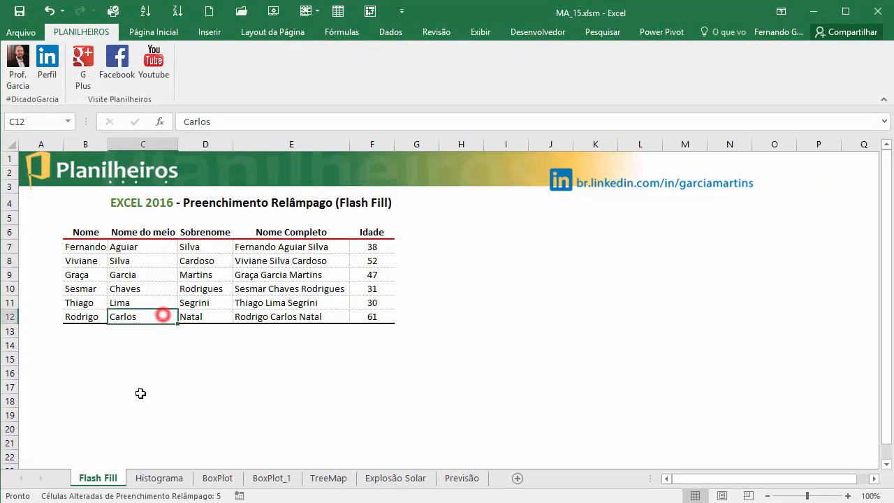
Step: Go to the Histograma sheet, select cells B6:C9 of the Equipes and Pontuação table, and browse the chart commands
{"action": "left_click", "coordinate": [163, 480]}
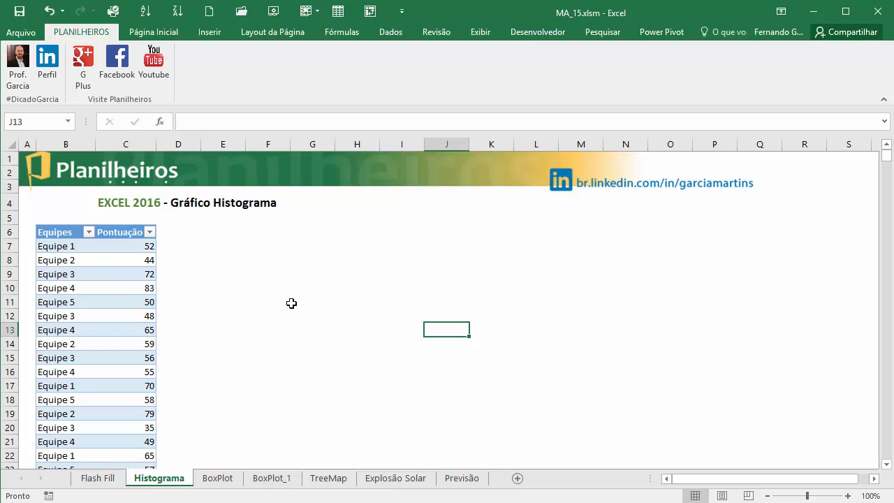
{"action": "left_click", "coordinate": [344, 312]}
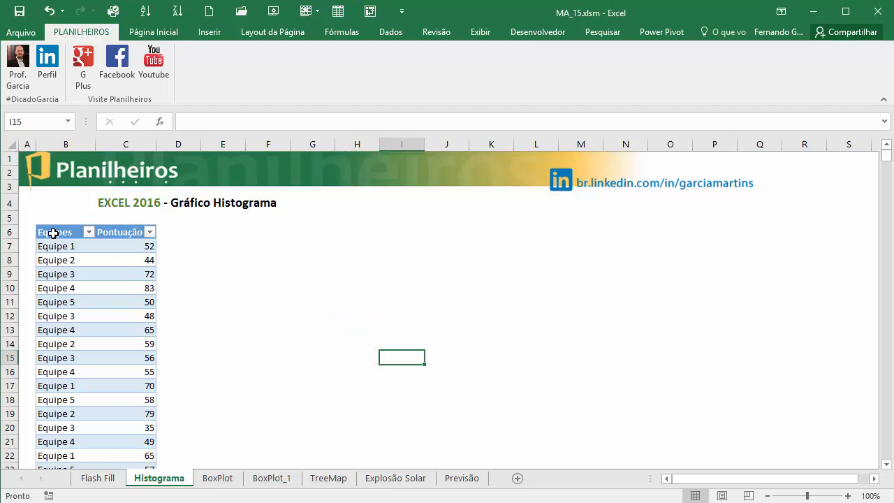
{"action": "left_click_drag", "start_coordinate": [52, 232], "coordinate": [132, 275]}
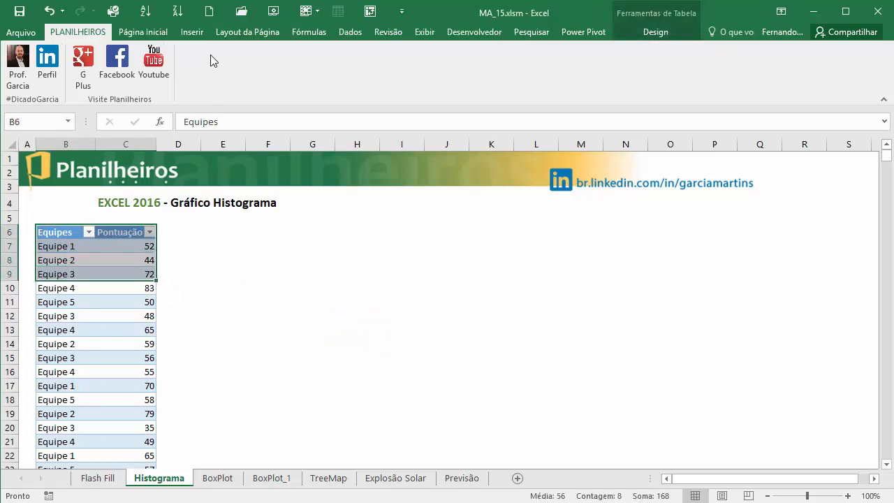
{"action": "left_click", "coordinate": [351, 33]}
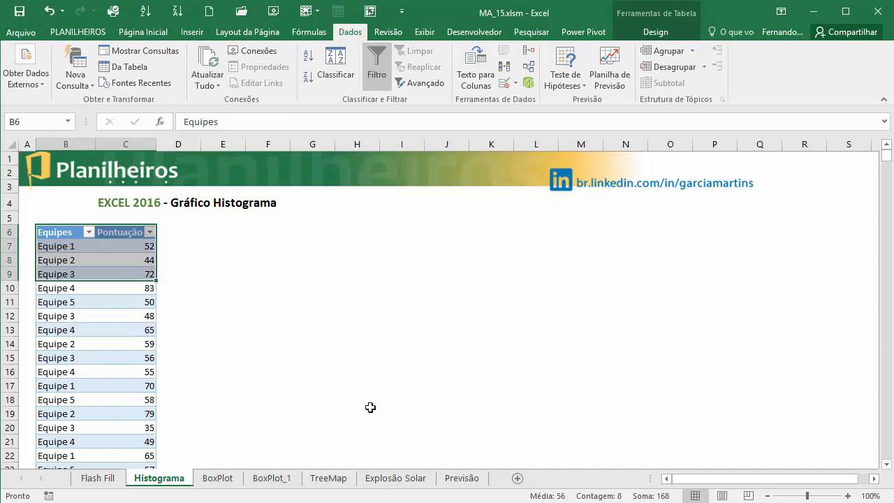
{"action": "left_click", "coordinate": [193, 32]}
{"action": "left_click", "coordinate": [368, 51]}
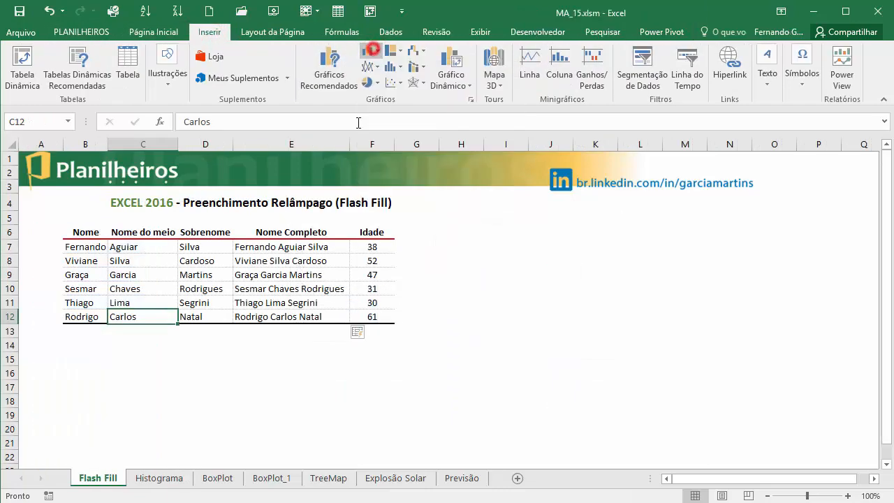
Step: Go to the Histograma sheet and examine the team entries and scores in the Equipes and Pontuação table
{"action": "left_click", "coordinate": [159, 477]}
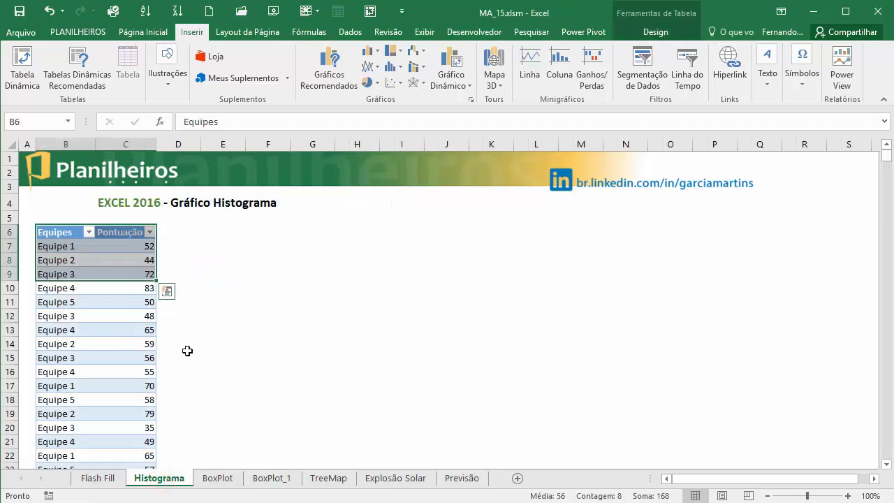
{"action": "left_click", "coordinate": [247, 359]}
{"action": "left_click", "coordinate": [93, 332]}
{"action": "scroll", "coordinate": [174, 377], "scroll_direction": "down", "scroll_amount": 4}
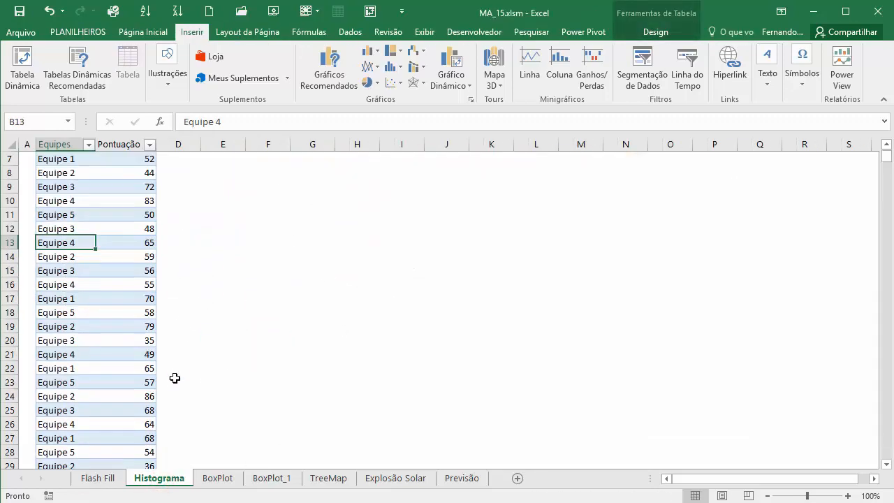
{"action": "scroll", "coordinate": [119, 360], "scroll_direction": "up", "scroll_amount": 4}
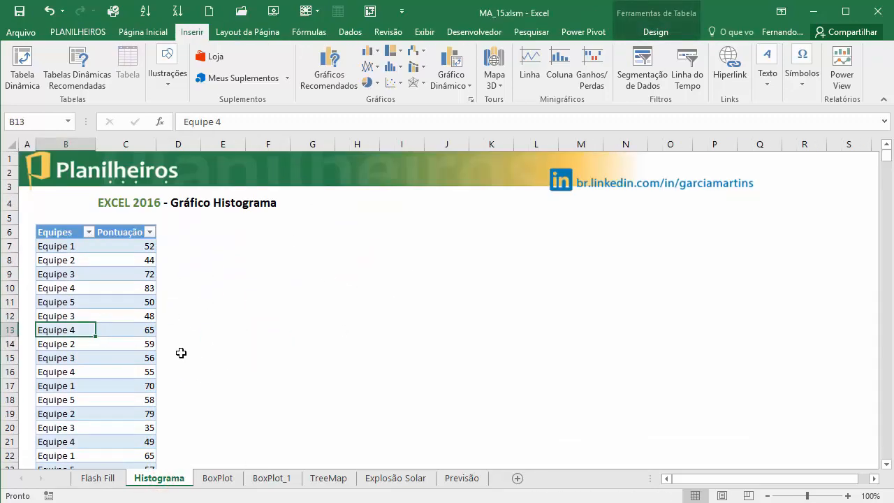
{"action": "left_click", "coordinate": [349, 343]}
{"action": "left_click", "coordinate": [109, 357]}
{"action": "left_click", "coordinate": [56, 316]}
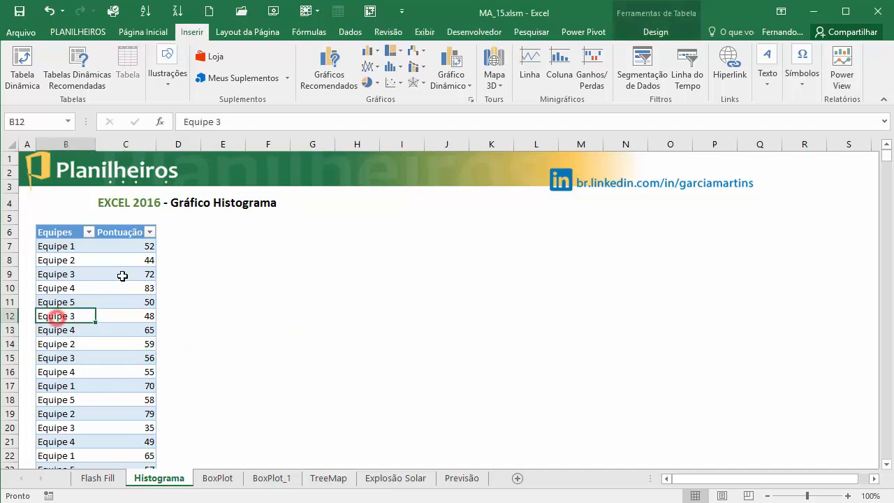
{"action": "left_click", "coordinate": [123, 276]}
{"action": "left_click", "coordinate": [116, 342]}
{"action": "left_click", "coordinate": [136, 276]}
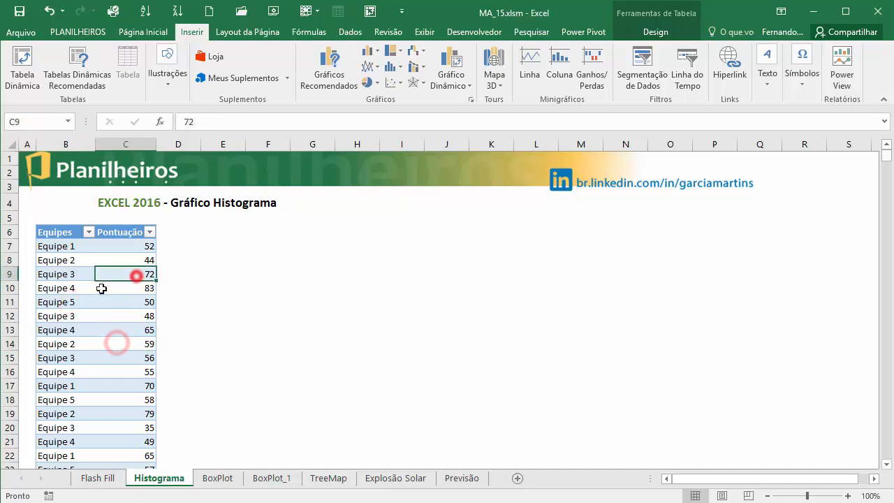
{"action": "left_click", "coordinate": [77, 274]}
{"action": "left_click", "coordinate": [67, 329]}
{"action": "left_click", "coordinate": [126, 274]}
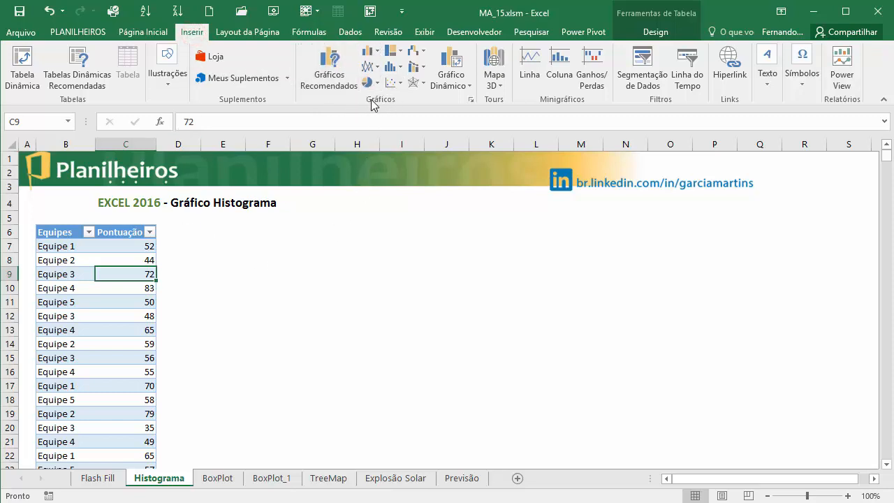
Step: Insert a histogram chart from the Equipes and Pontuação table
{"action": "key", "text": "Left"}
{"action": "key", "text": "Down"}
{"action": "key", "text": "Down"}
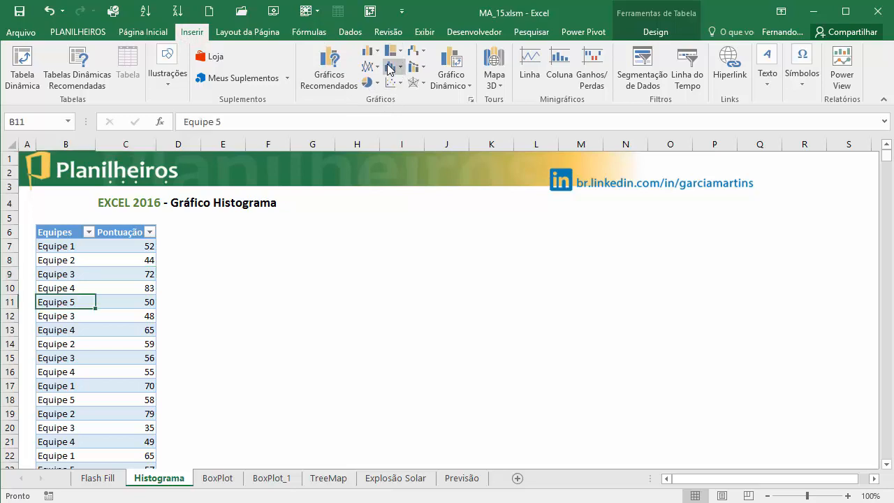
{"action": "left_click", "coordinate": [389, 66]}
{"action": "left_click", "coordinate": [401, 111]}
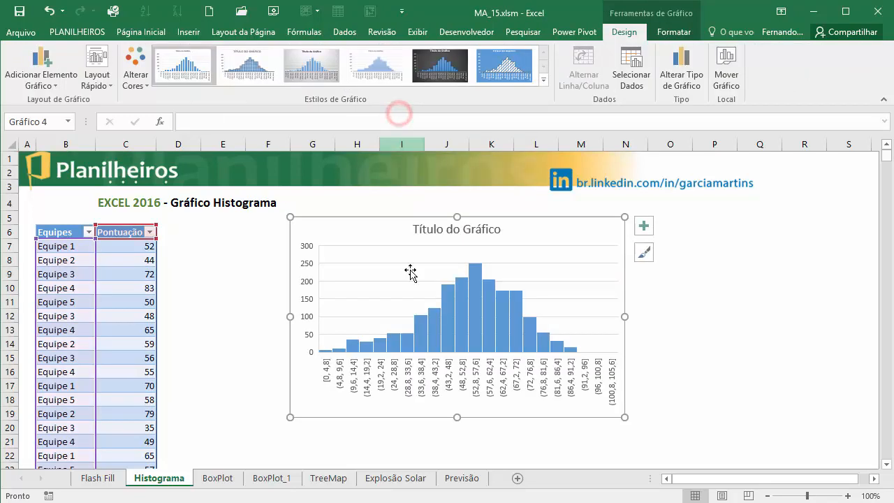
Step: Enlarge the histogram chart to span about columns D to Q, increase its height, and shift it slightly up beside the table
{"action": "left_click_drag", "start_coordinate": [290, 316], "coordinate": [171, 312]}
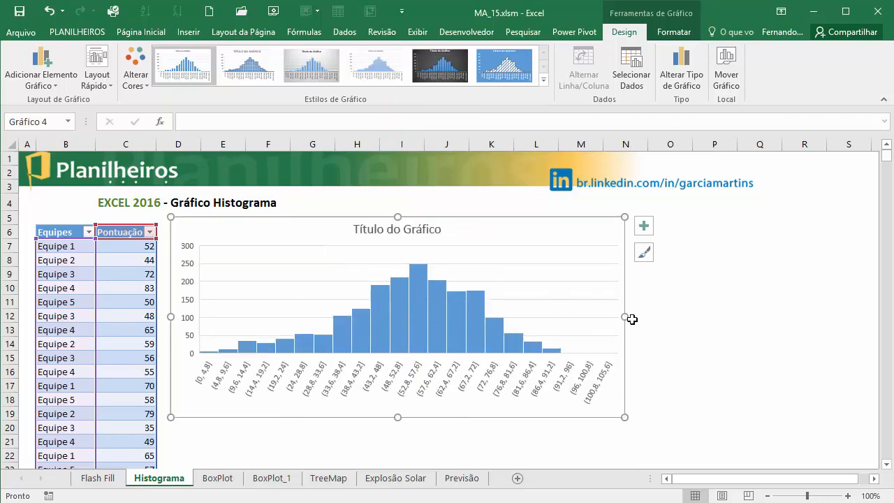
{"action": "left_click_drag", "start_coordinate": [629, 317], "coordinate": [791, 314]}
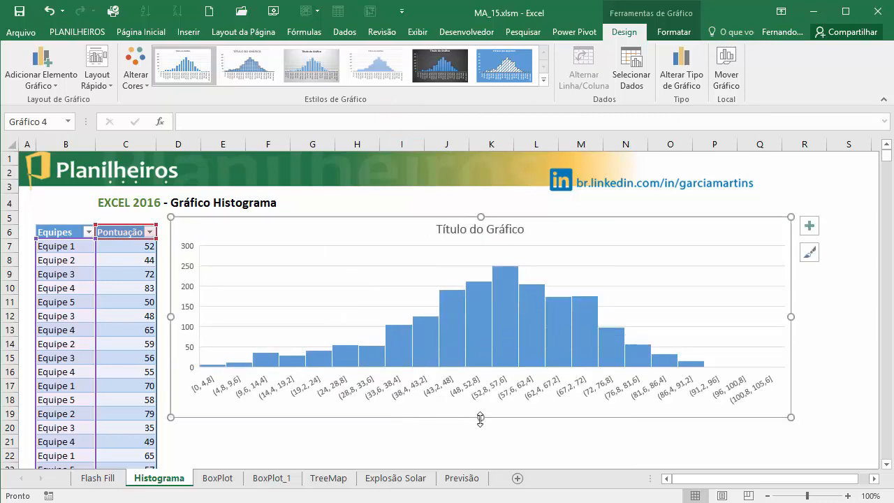
{"action": "left_click_drag", "start_coordinate": [480, 417], "coordinate": [482, 463]}
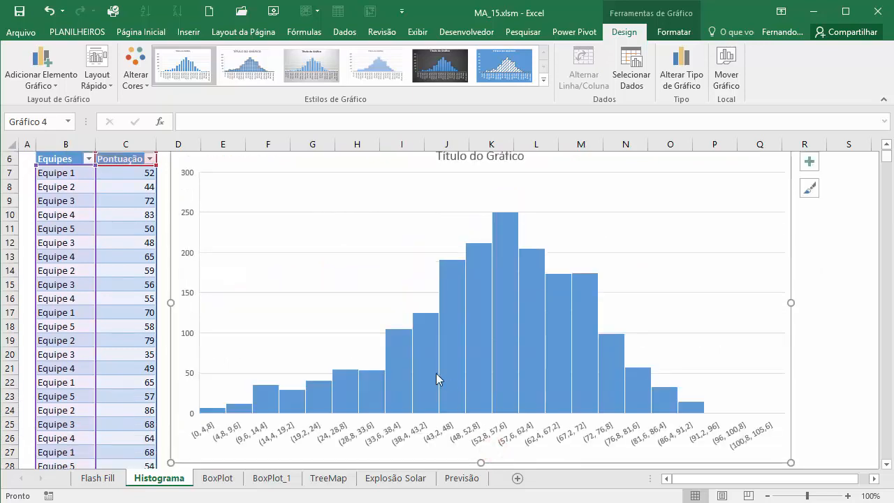
{"action": "scroll", "coordinate": [436, 373], "scroll_direction": "up", "scroll_amount": 1}
{"action": "left_click_drag", "start_coordinate": [411, 204], "coordinate": [404, 179]}
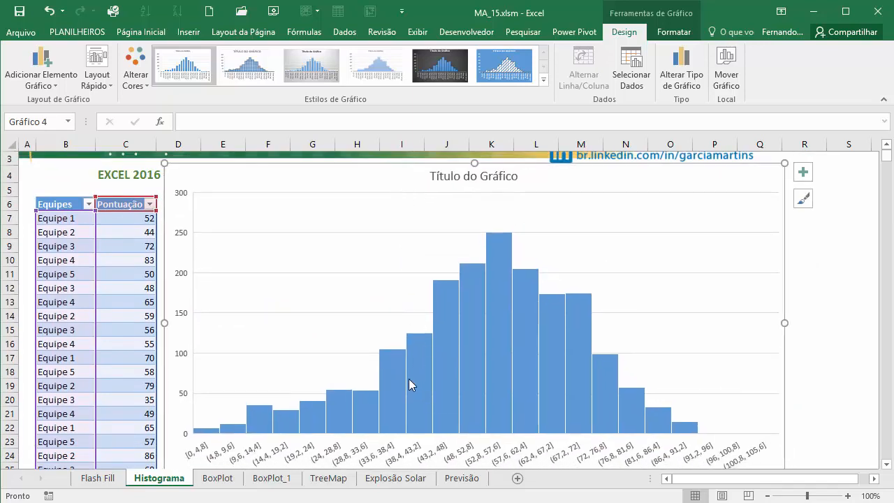
{"action": "key", "text": "Escape"}
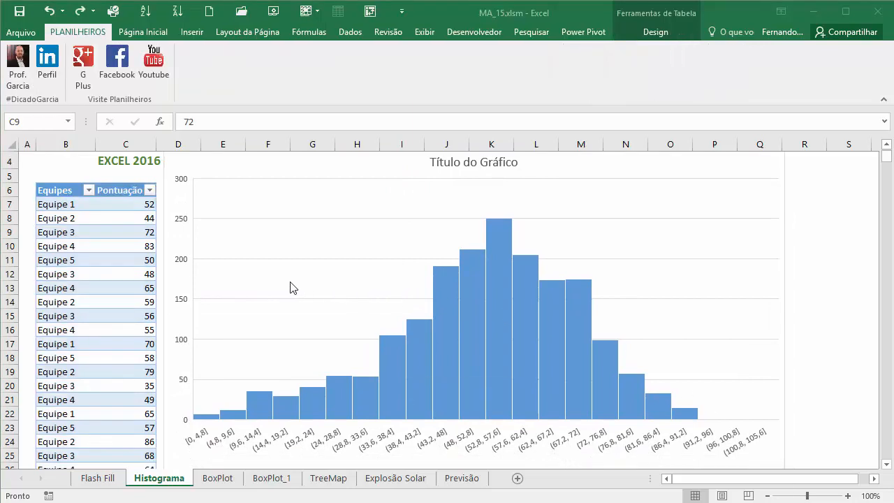
Step: Sort the score table by the Equipes column in ascending order
{"action": "left_click", "coordinate": [96, 230]}
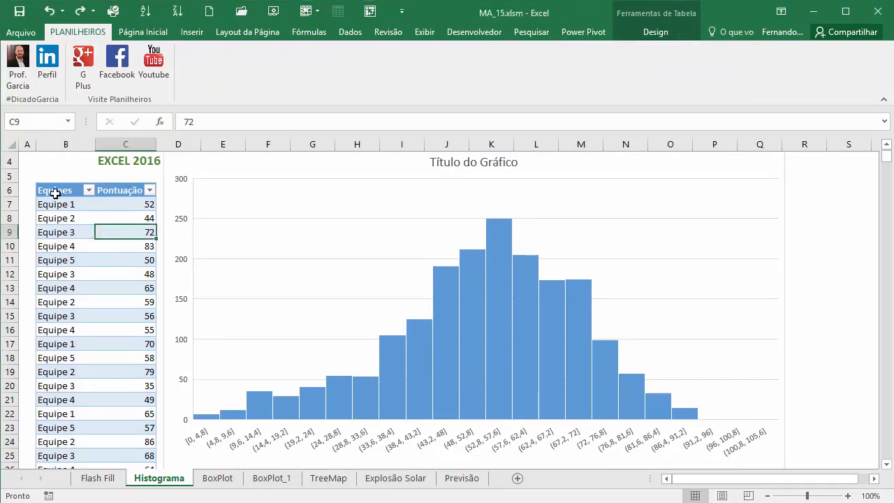
{"action": "left_click", "coordinate": [56, 194]}
{"action": "left_click", "coordinate": [89, 190]}
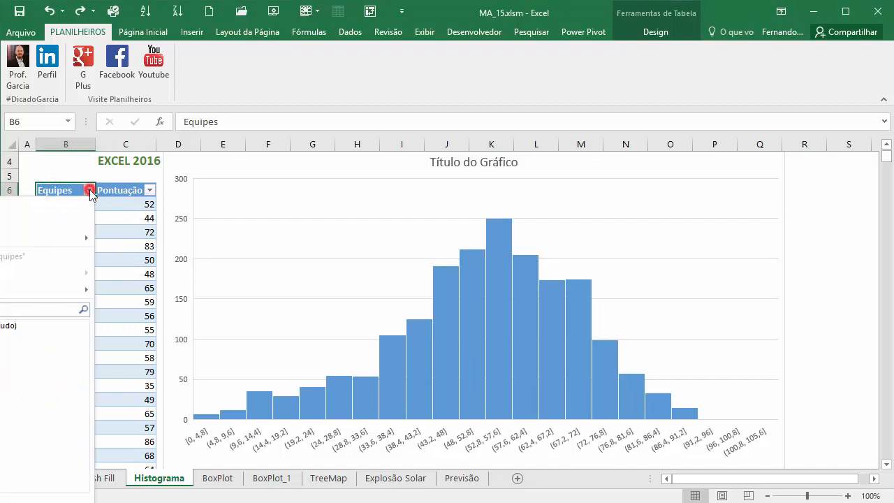
{"action": "left_click", "coordinate": [31, 206]}
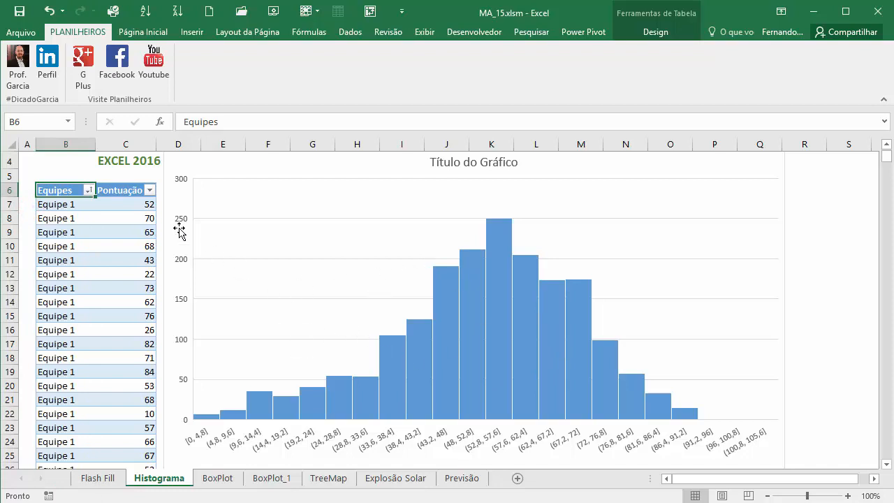
Step: Sort the score table by the Pontuação column from smallest to largest
{"action": "left_click", "coordinate": [105, 190]}
{"action": "left_click", "coordinate": [150, 190]}
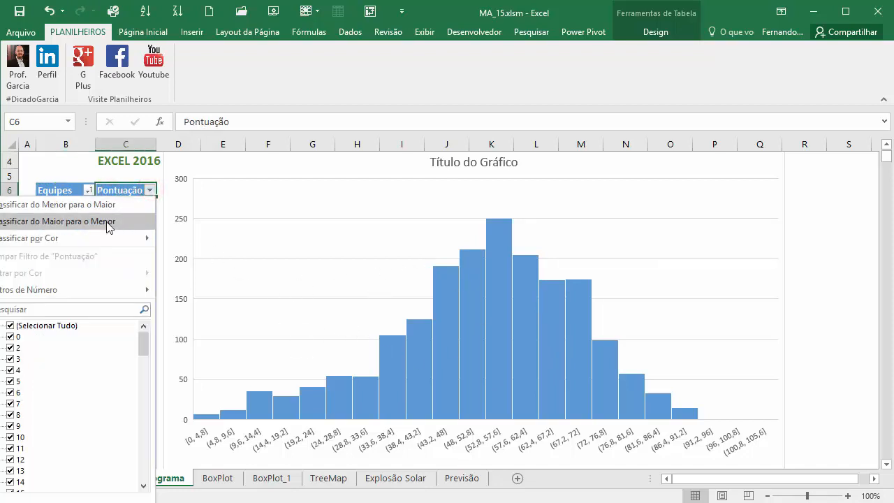
{"action": "left_click", "coordinate": [37, 206]}
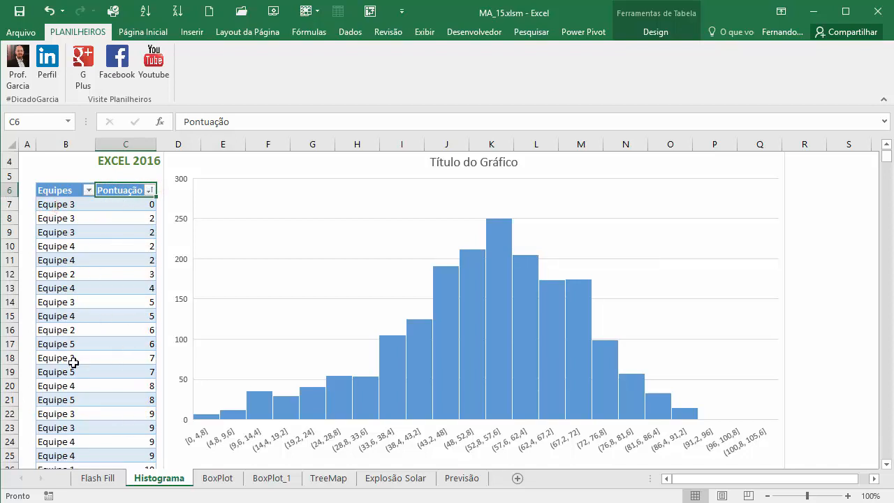
{"action": "left_click", "coordinate": [60, 343]}
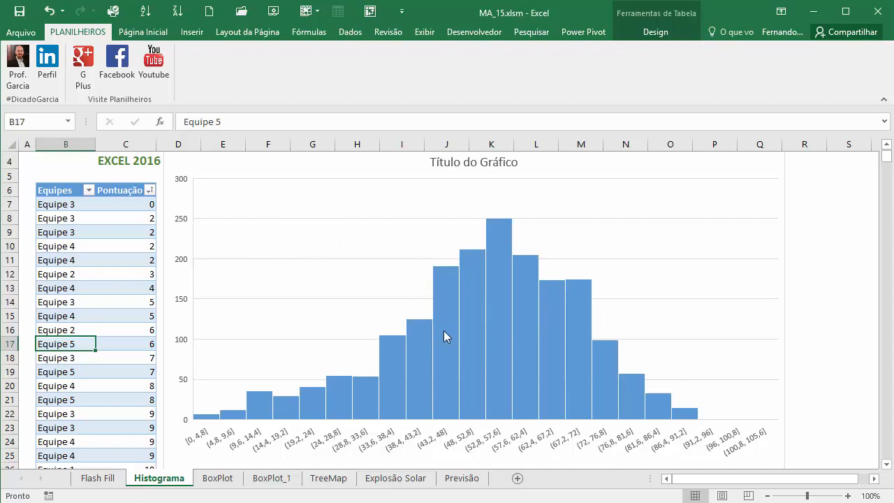
Step: Insert a Pareto chart of the team scores and enlarge it over the existing histogram
{"action": "mouse_move", "coordinate": [433, 338]}
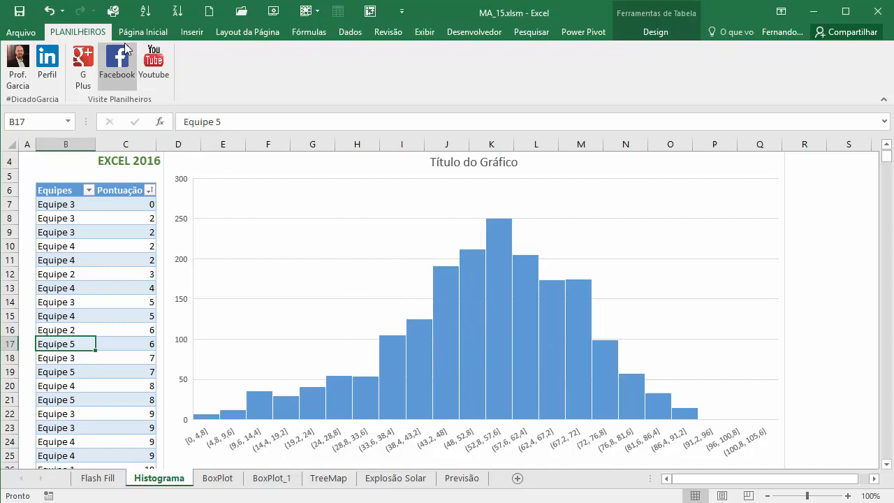
{"action": "left_click", "coordinate": [191, 32]}
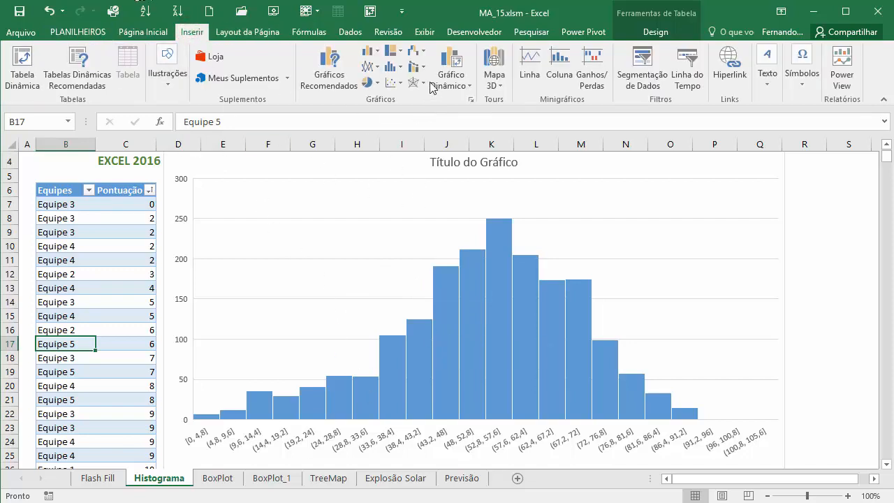
{"action": "left_click", "coordinate": [393, 68]}
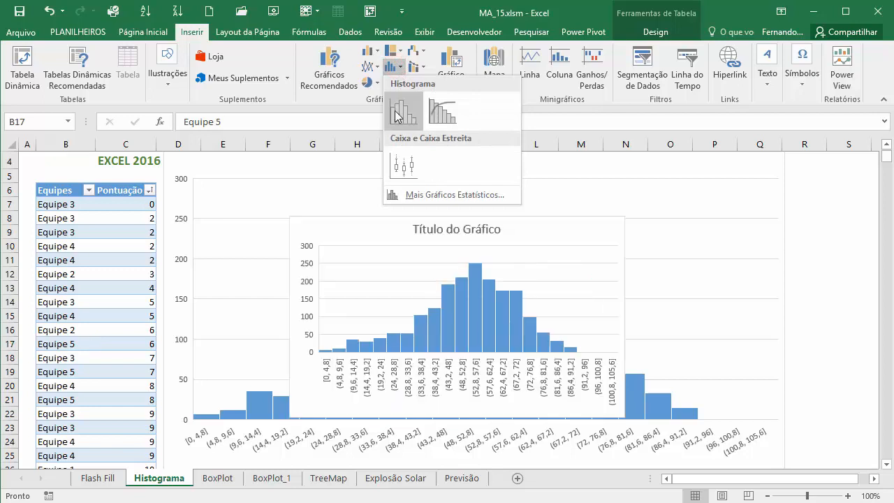
{"action": "left_click", "coordinate": [445, 116]}
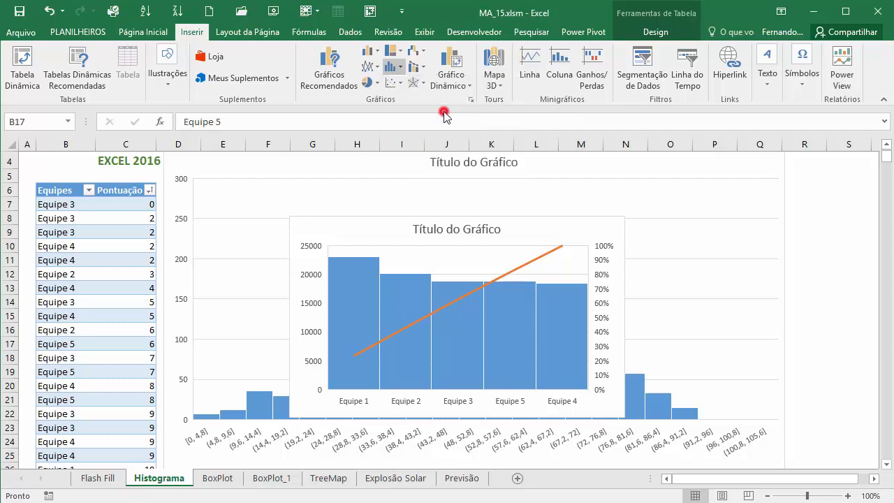
{"action": "left_click_drag", "start_coordinate": [387, 225], "coordinate": [305, 192]}
{"action": "left_click_drag", "start_coordinate": [542, 383], "coordinate": [787, 433]}
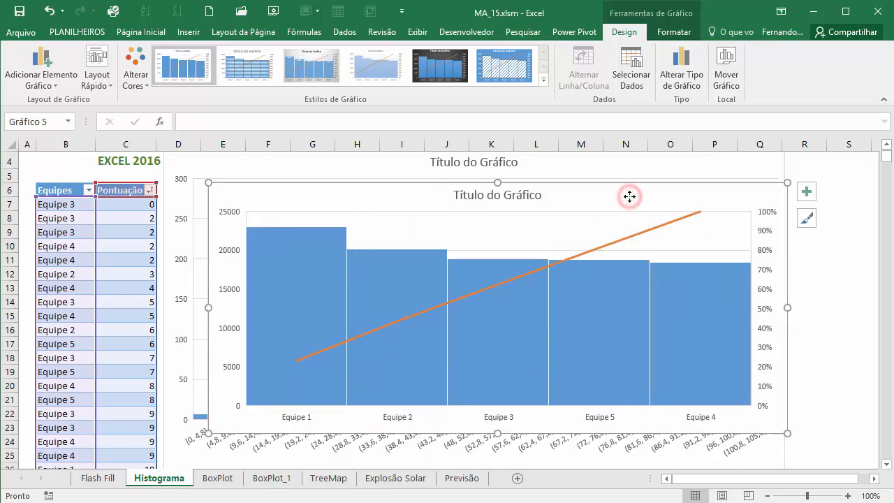
Step: Delete the Pareto chart and the histogram chart from the Histograma sheet
{"action": "key", "text": "Delete"}
{"action": "left_click", "coordinate": [573, 173]}
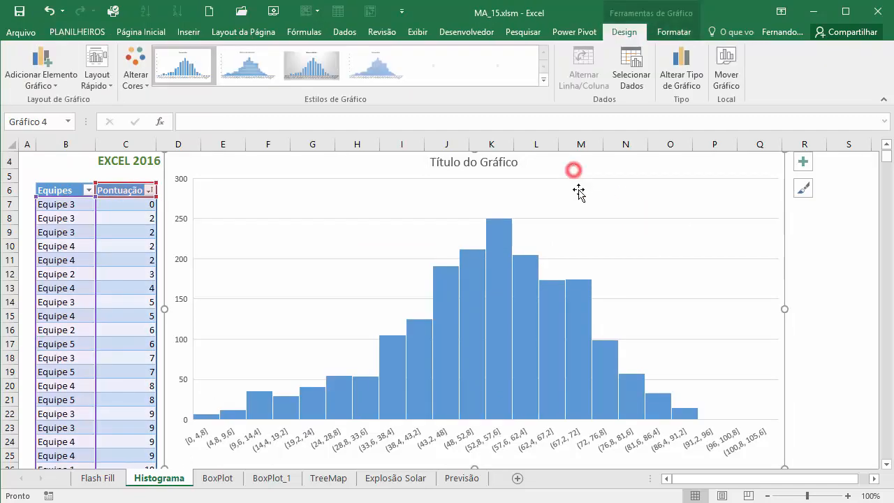
{"action": "key", "text": "Delete"}
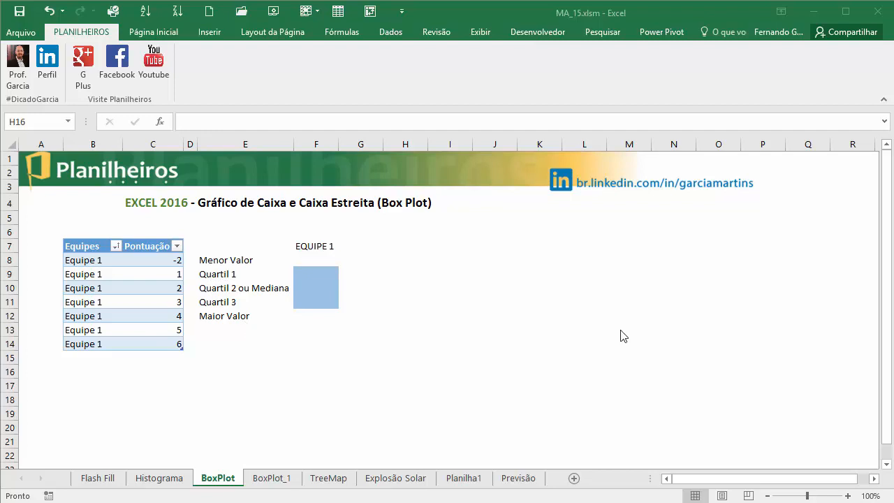
Step: Examine the Equipe 1 scores in B8:C14 and the summary rows from Menor Valor through the quartiles to Maior Valor on the BoxPlot sheet
{"action": "left_click", "coordinate": [426, 312]}
{"action": "left_click", "coordinate": [263, 262]}
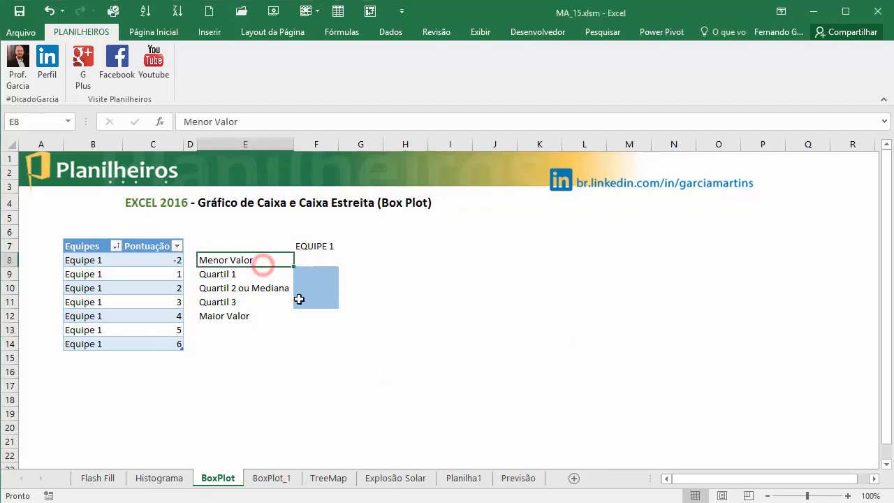
{"action": "left_click_drag", "start_coordinate": [75, 259], "coordinate": [161, 342]}
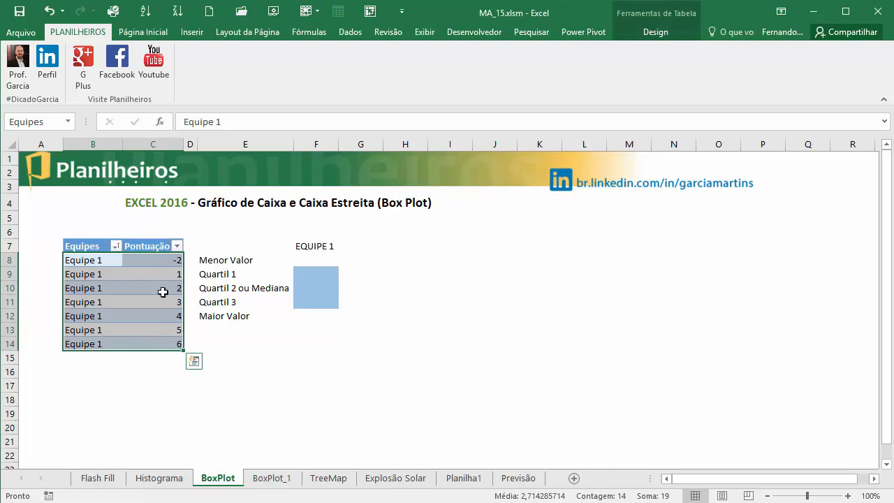
{"action": "left_click", "coordinate": [156, 255]}
{"action": "left_click", "coordinate": [171, 341]}
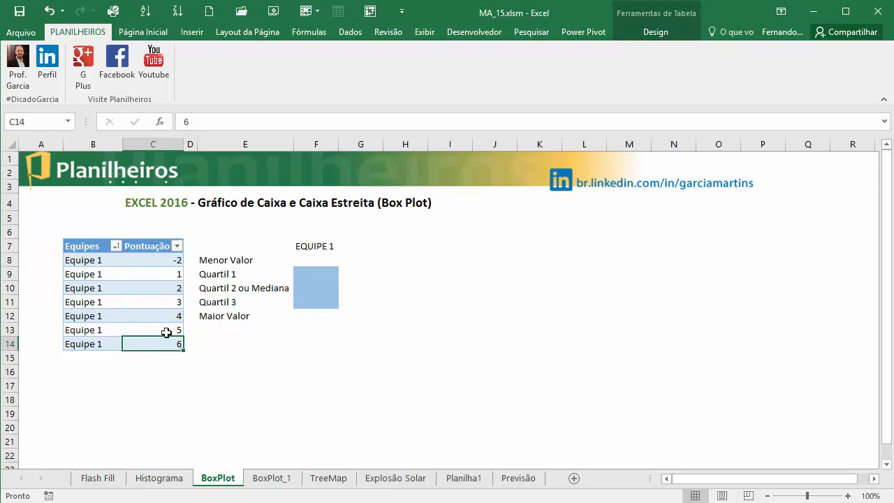
{"action": "left_click", "coordinate": [228, 260]}
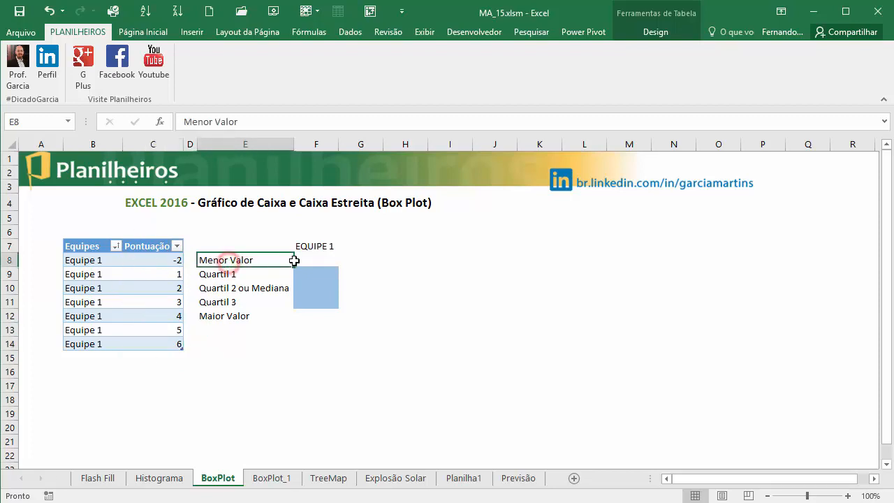
{"action": "left_click_drag", "start_coordinate": [294, 260], "coordinate": [300, 260]}
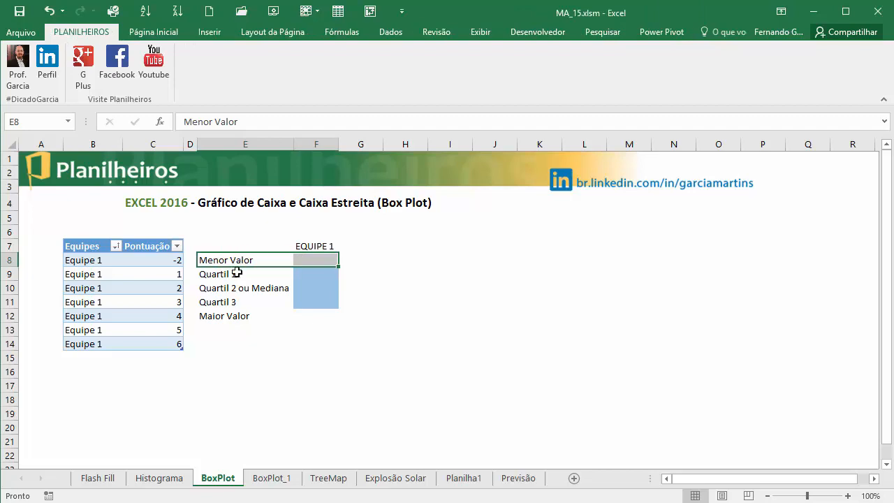
{"action": "left_click", "coordinate": [218, 320]}
{"action": "left_click_drag", "start_coordinate": [218, 320], "coordinate": [309, 316]}
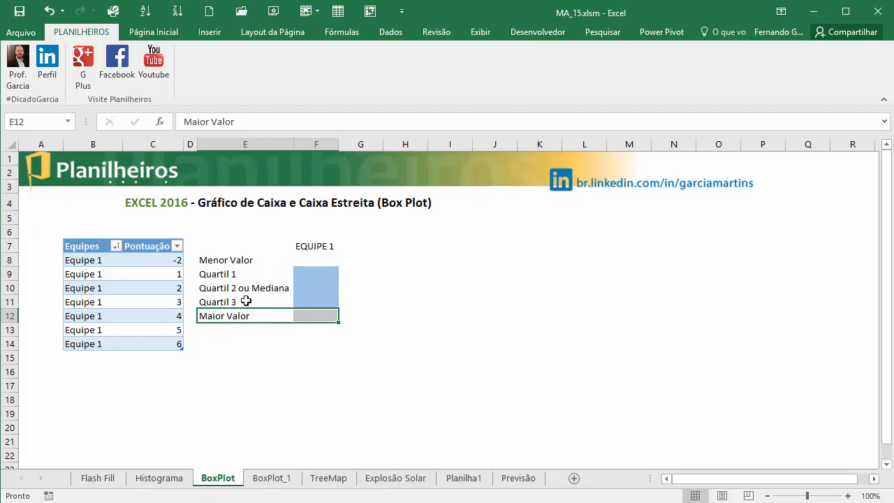
{"action": "left_click", "coordinate": [225, 274]}
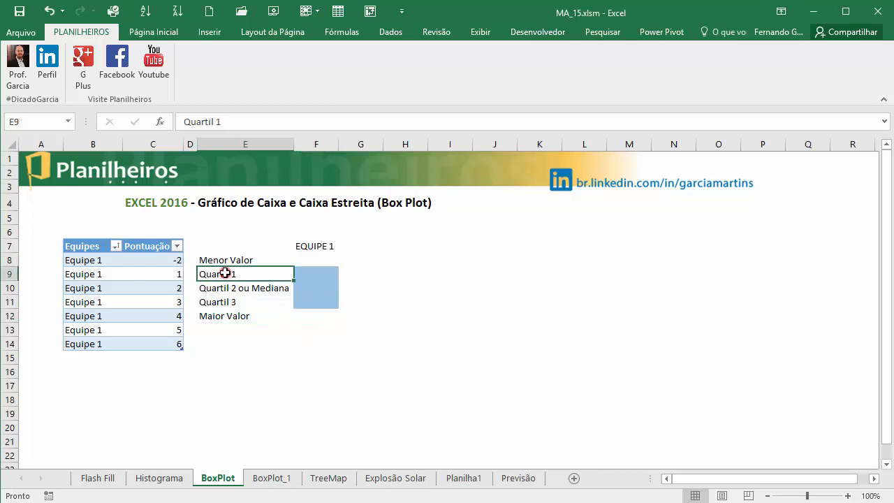
{"action": "left_click", "coordinate": [307, 275]}
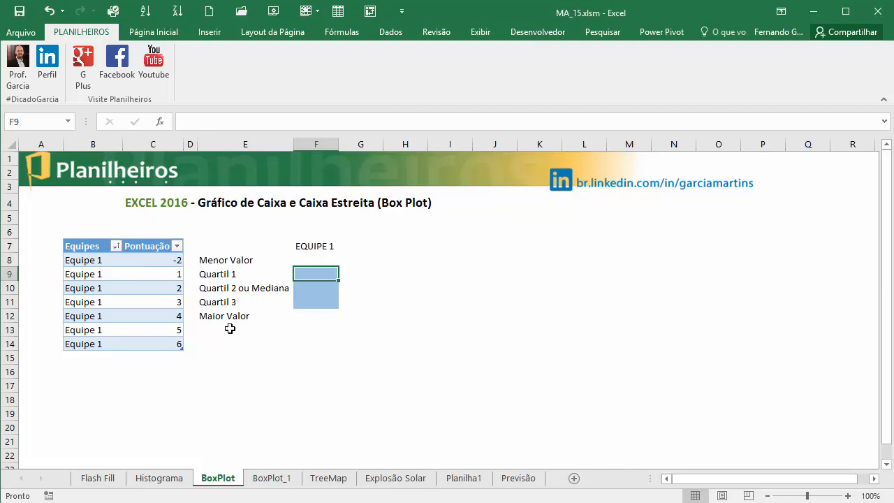
{"action": "left_click", "coordinate": [216, 290]}
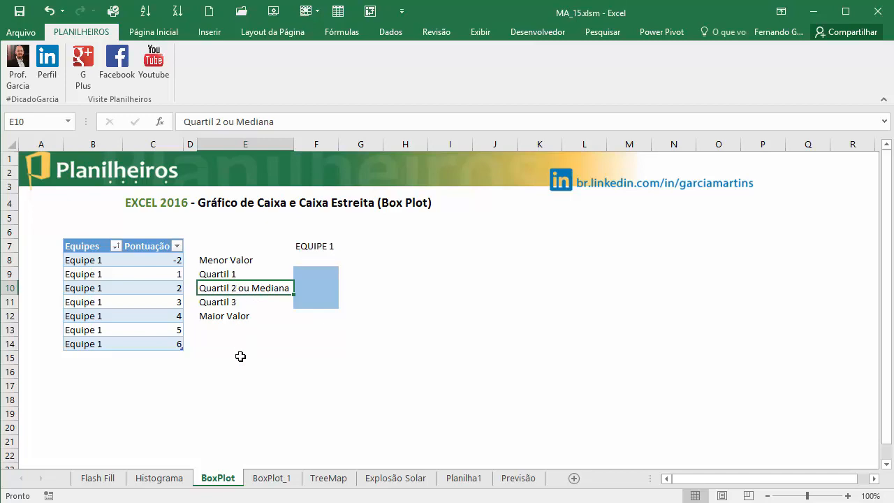
Step: Calculate the Menor Valor in F8 with =QUARTIL.INC(Equipes[Pontuação];0)
{"action": "left_click", "coordinate": [234, 302]}
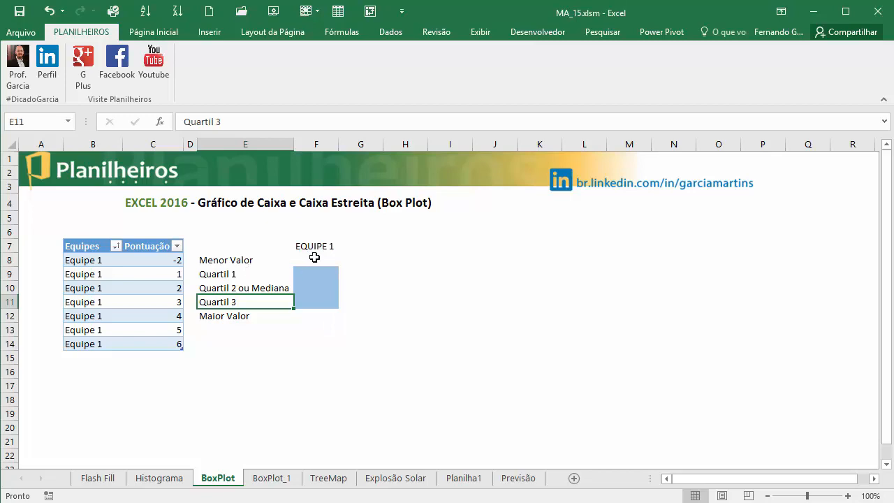
{"action": "left_click", "coordinate": [310, 259]}
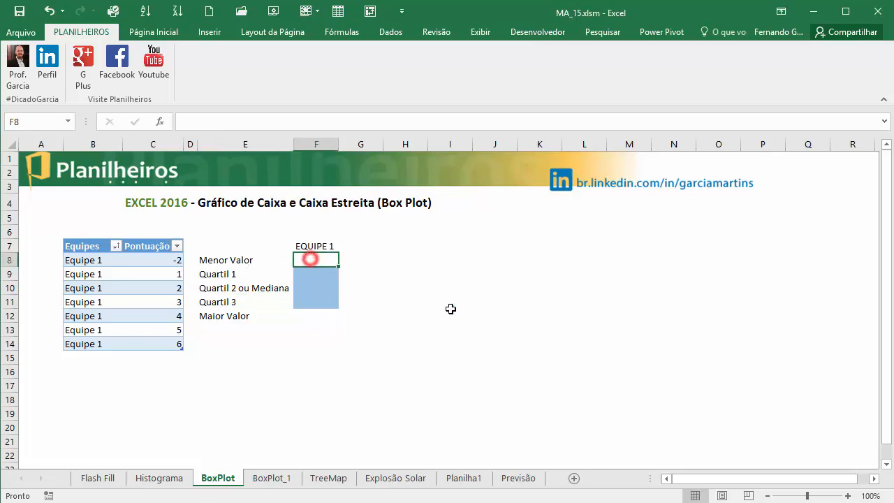
{"action": "type", "text": "=quart"}
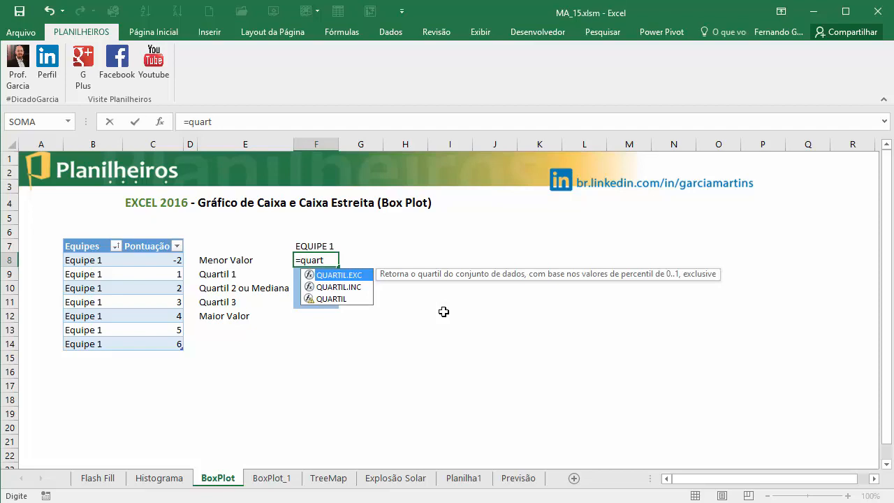
{"action": "key", "text": "Down"}
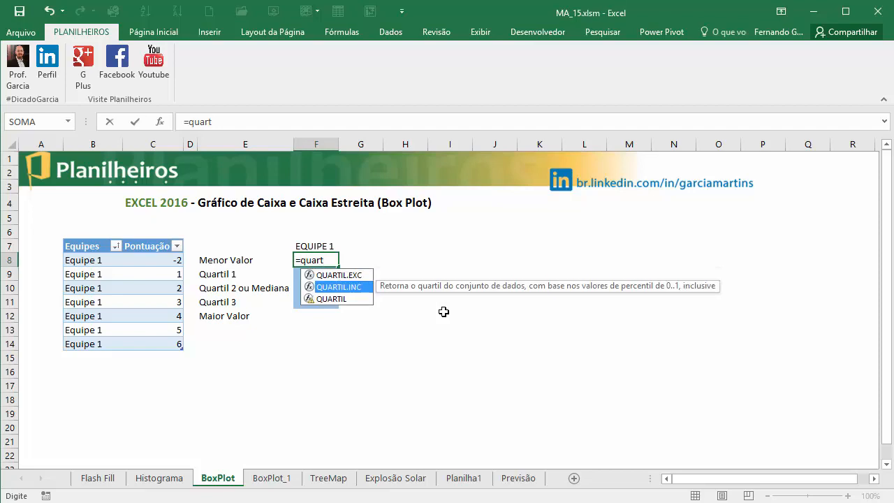
{"action": "key", "text": "Tab"}
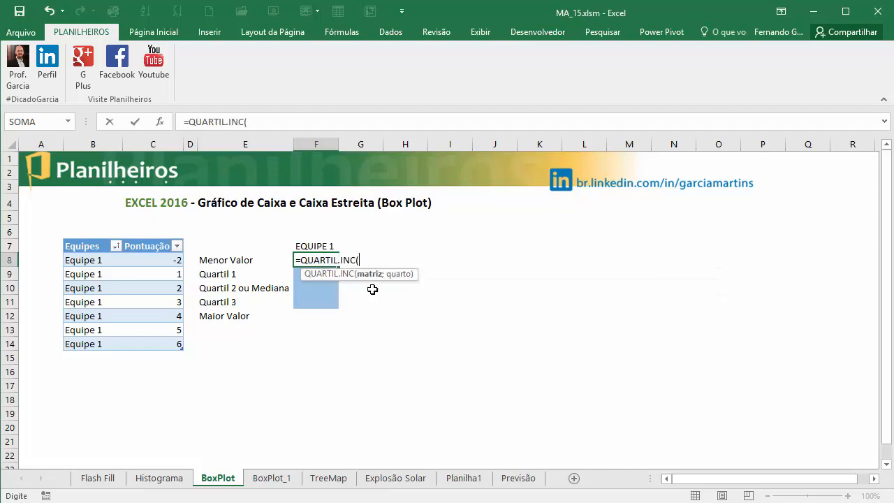
{"action": "left_click_drag", "start_coordinate": [156, 260], "coordinate": [156, 339]}
{"action": "type", "text": ";0"}
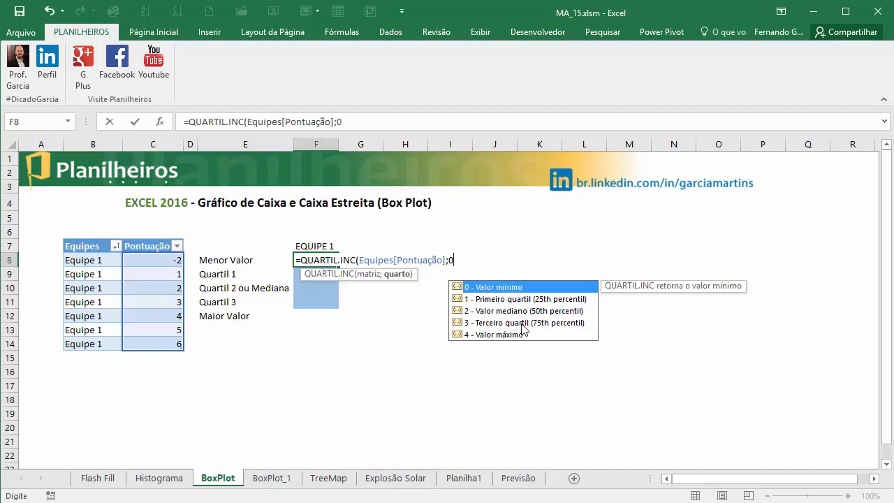
{"action": "key", "text": "Return"}
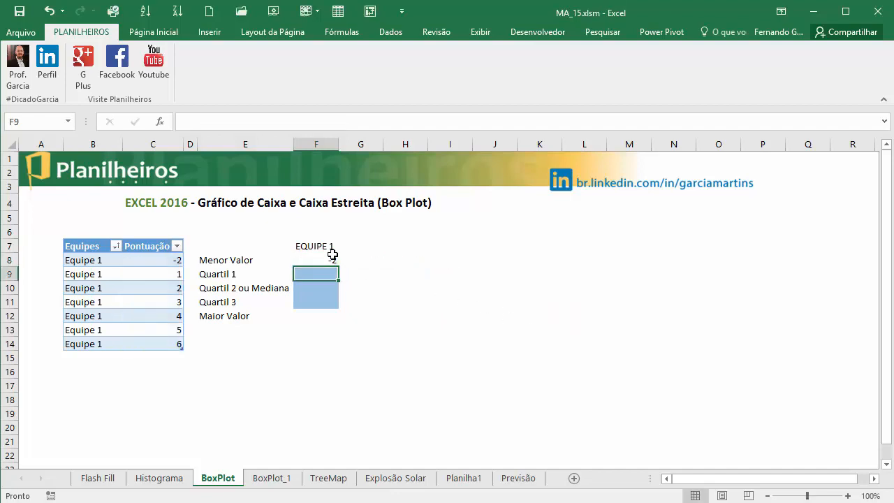
Step: Calculate Quartil 1 in F9 with =QUARTIL.INC(Equipes[Pontuação];1)
{"action": "left_click", "coordinate": [162, 261]}
{"action": "left_click", "coordinate": [322, 271]}
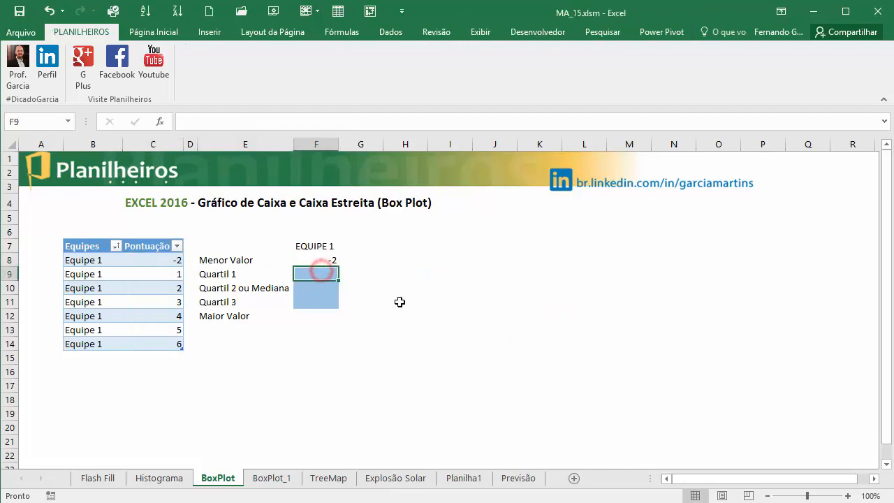
{"action": "type", "text": "=quart"}
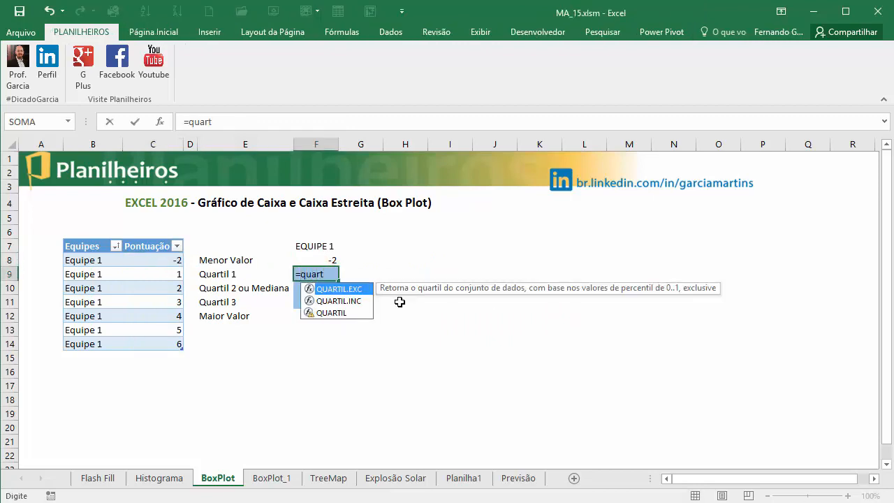
{"action": "key", "text": "Down"}
{"action": "key", "text": "Tab"}
{"action": "left_click_drag", "start_coordinate": [146, 258], "coordinate": [162, 337]}
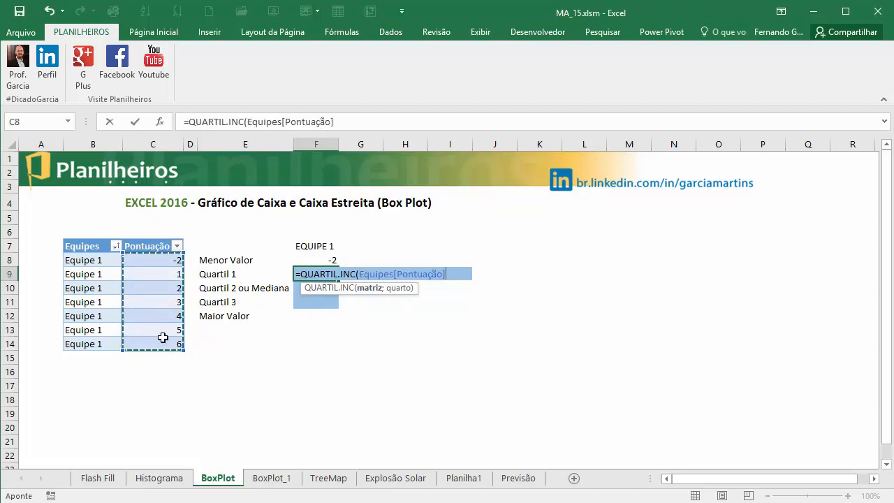
{"action": "type", "text": ";"}
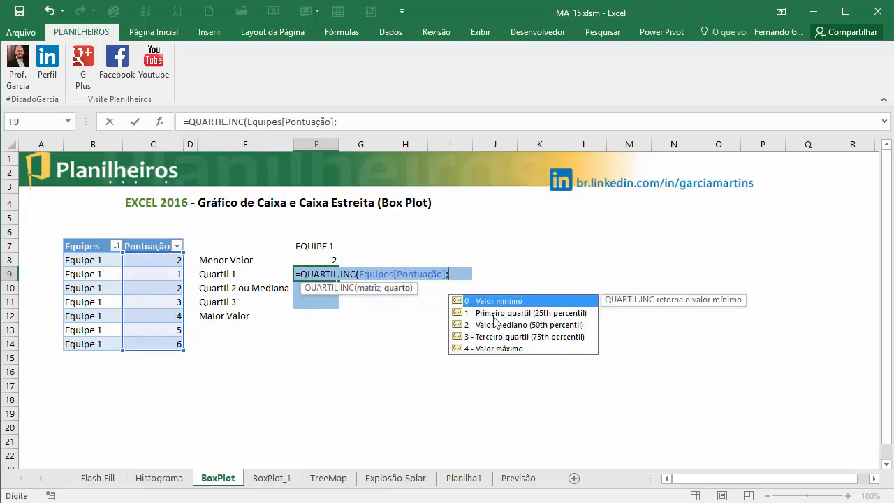
{"action": "type", "text": "1)"}
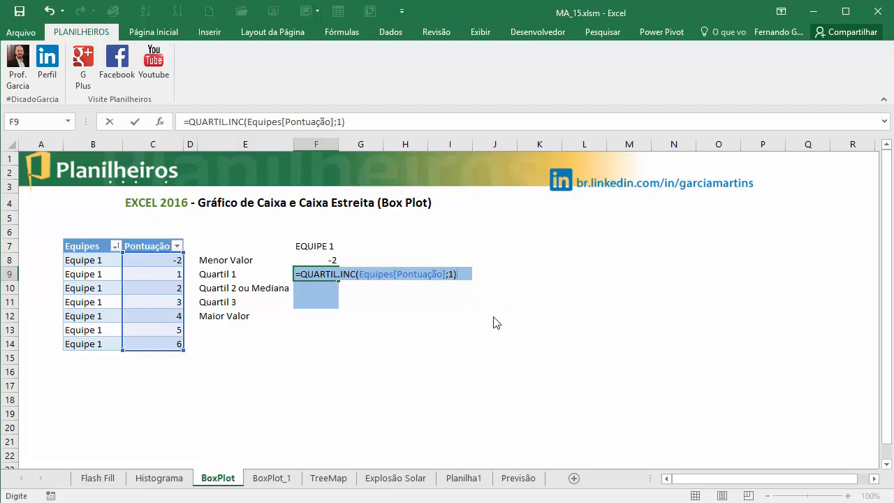
{"action": "key", "text": "Return"}
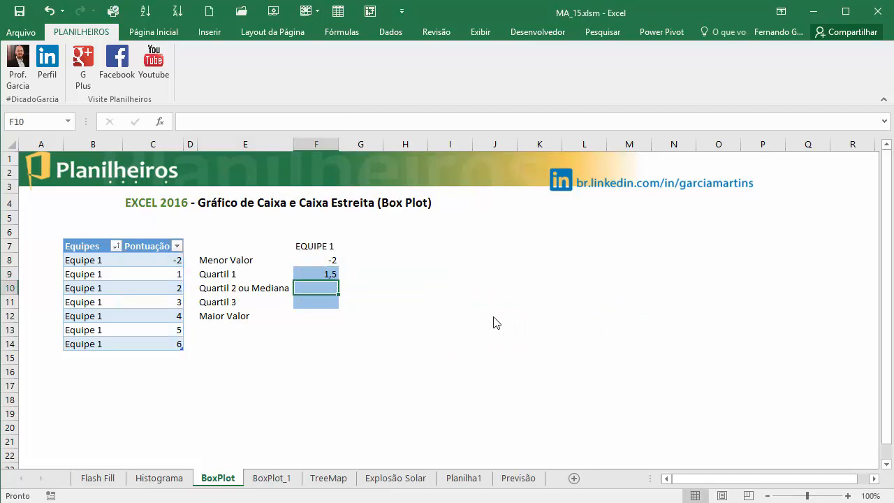
Step: Calculate Quartil 2 ou Mediana in F10 with =QUARTIL.INC(Equipes[Pontuação];2)
{"action": "type", "text": "=quart"}
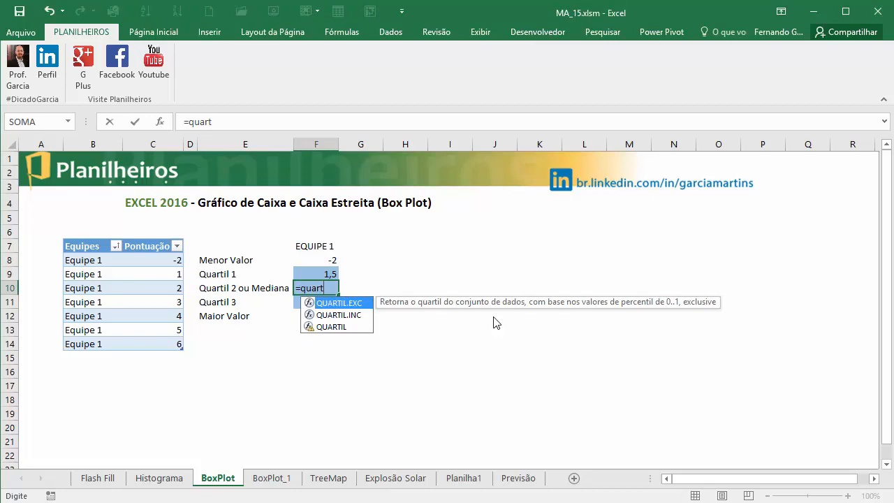
{"action": "key", "text": "Tab"}
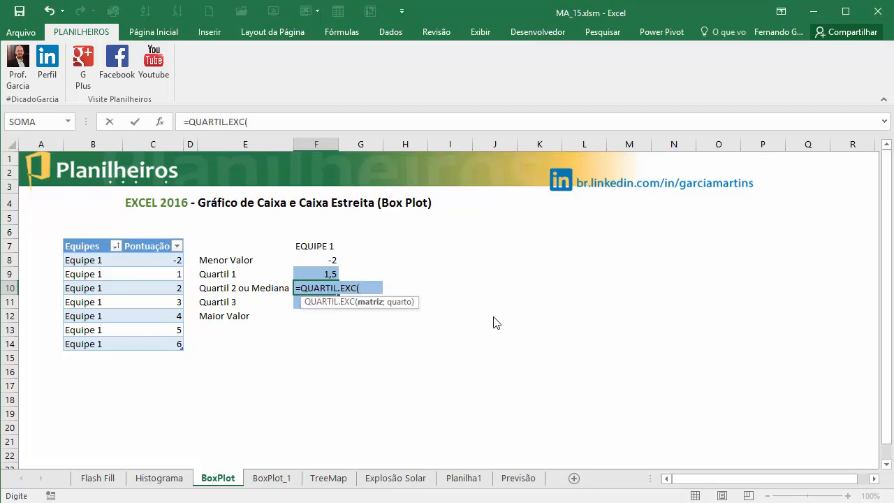
{"action": "key", "text": "BackSpace"}
{"action": "key", "text": "BackSpace"}
{"action": "key", "text": "BackSpace"}
{"action": "key", "text": "BackSpace"}
{"action": "type", "text": "i"}
{"action": "key", "text": "Tab"}
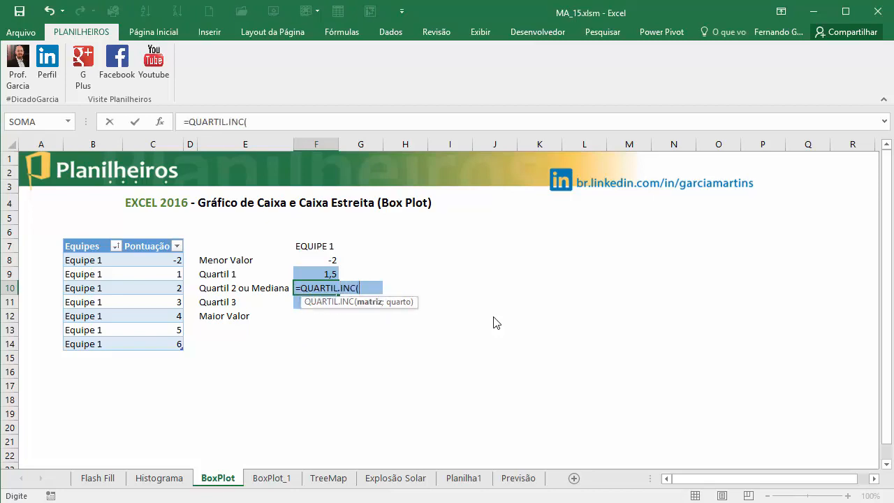
{"action": "left_click_drag", "start_coordinate": [156, 260], "coordinate": [169, 345]}
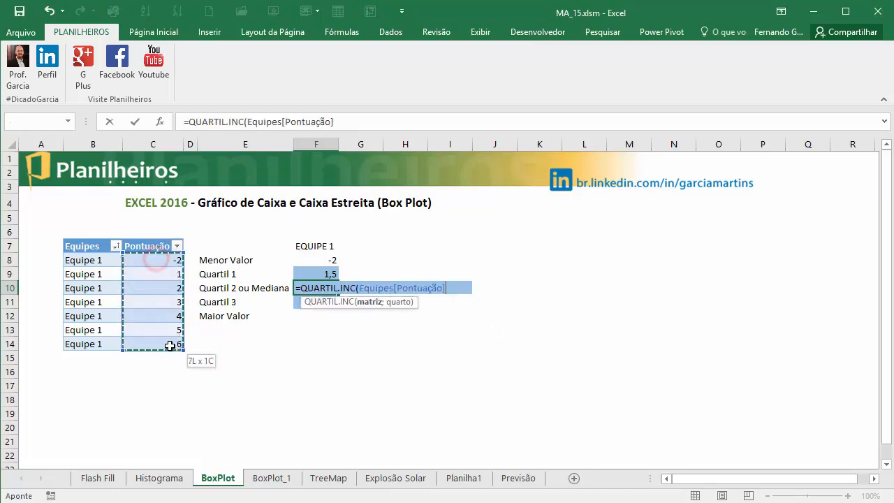
{"action": "type", "text": ";"}
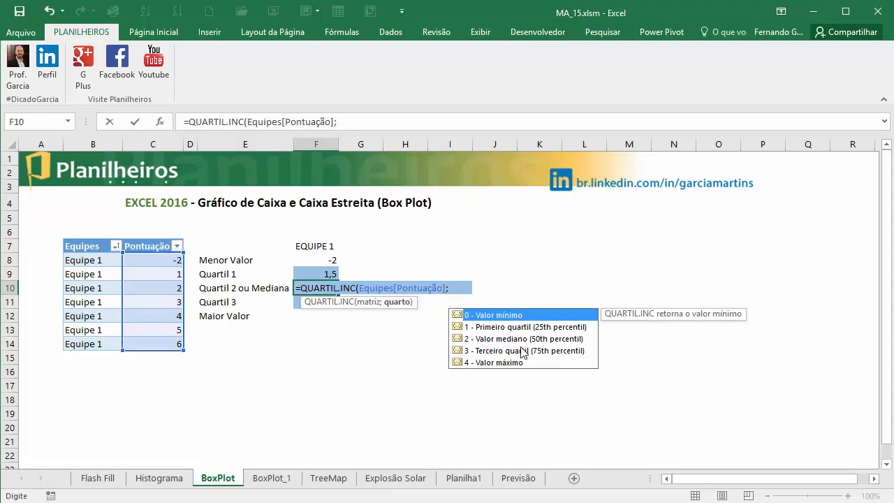
{"action": "type", "text": "2)"}
{"action": "key", "text": "Return"}
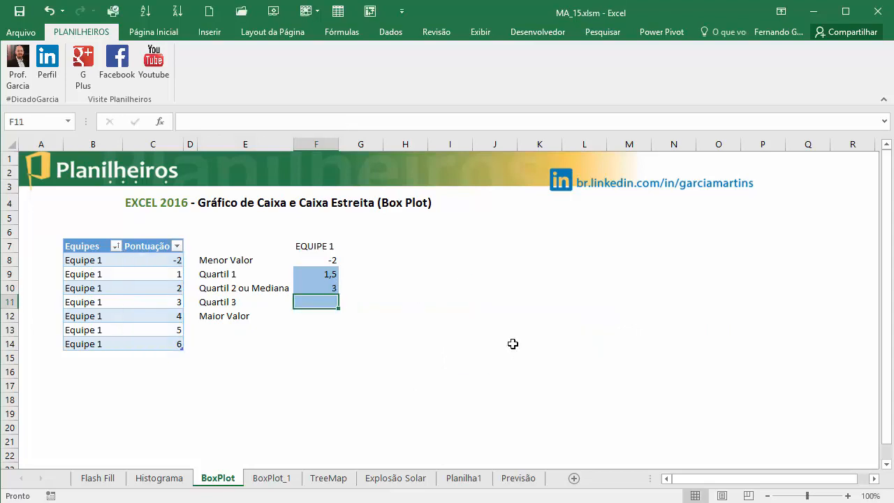
Step: Calculate Quartil 3 in F11 with =QUARTIL.INC(Equipes[Pontuação];3)
{"action": "type", "text": "=quart"}
{"action": "key", "text": "Tab"}
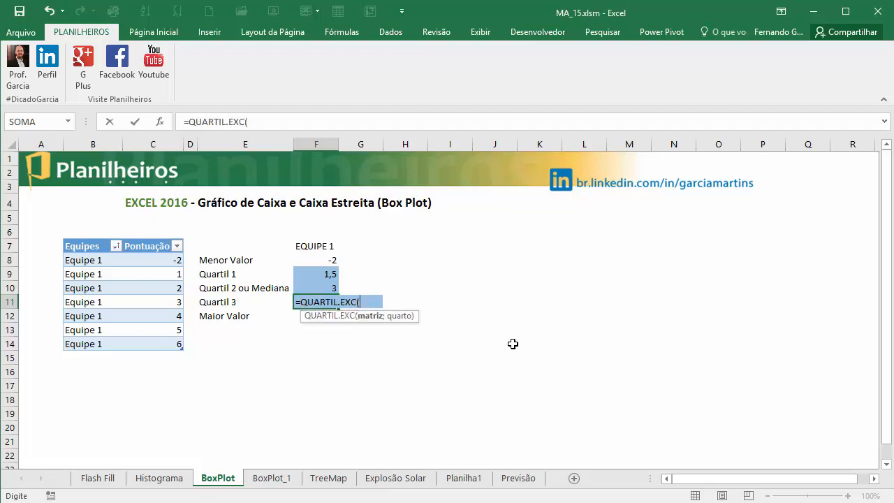
{"action": "key", "text": "BackSpace"}
{"action": "key", "text": "BackSpace"}
{"action": "key", "text": "BackSpace"}
{"action": "key", "text": "BackSpace"}
{"action": "type", "text": "in"}
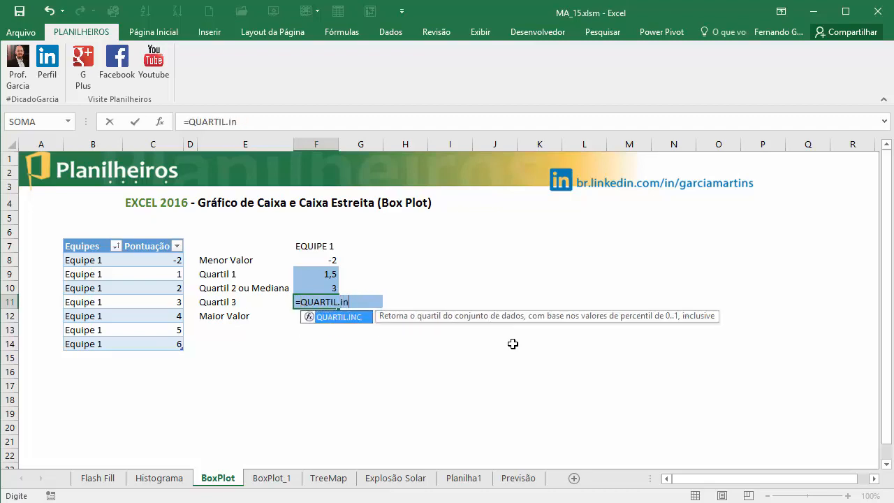
{"action": "key", "text": "Tab"}
{"action": "left_click_drag", "start_coordinate": [157, 259], "coordinate": [162, 344]}
{"action": "type", "text": ";"}
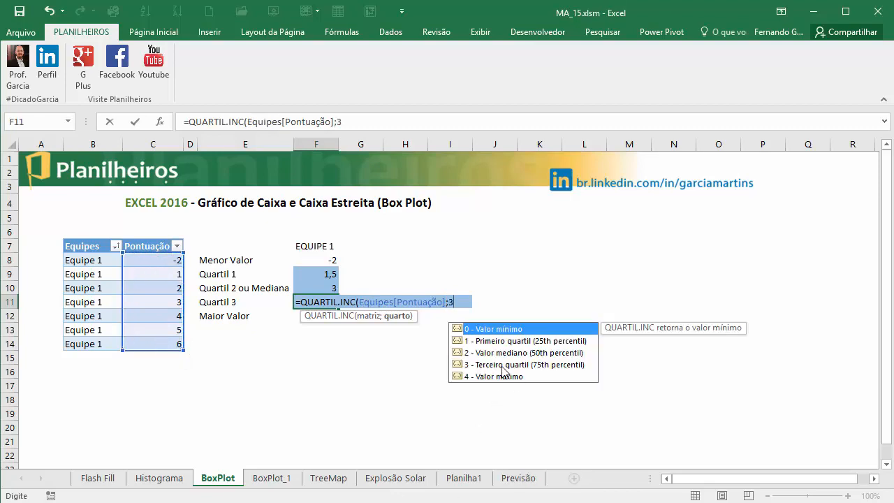
{"action": "type", "text": "3)"}
{"action": "key", "text": "Return"}
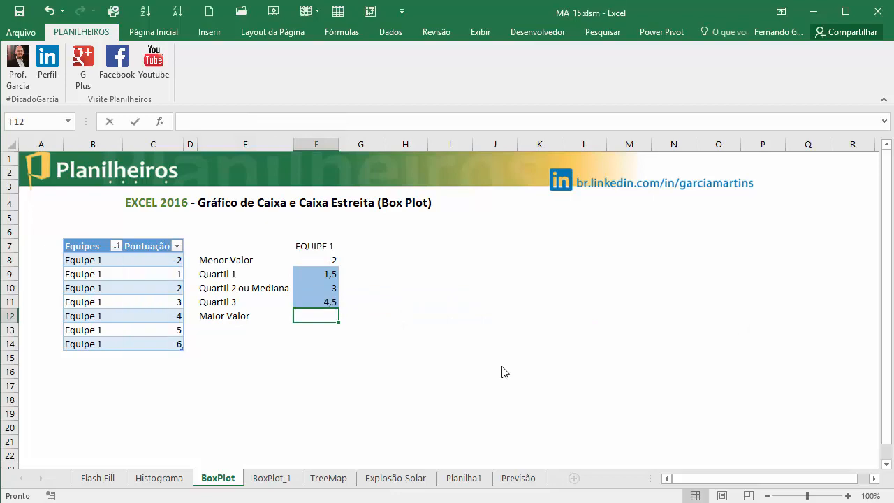
Step: Calculate the Maior Valor in F12 with =QUARTIL.INC(Equipes[Pontuação];4)
{"action": "type", "text": "=quart"}
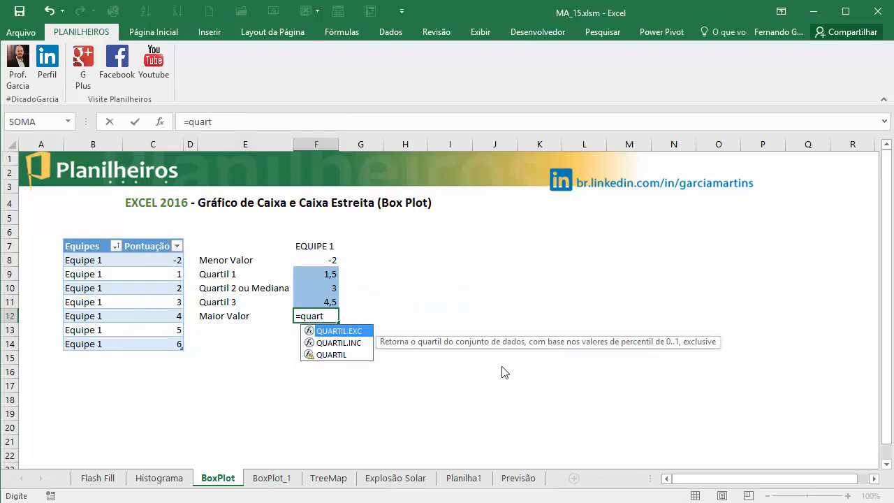
{"action": "key", "text": "Down"}
{"action": "key", "text": "Tab"}
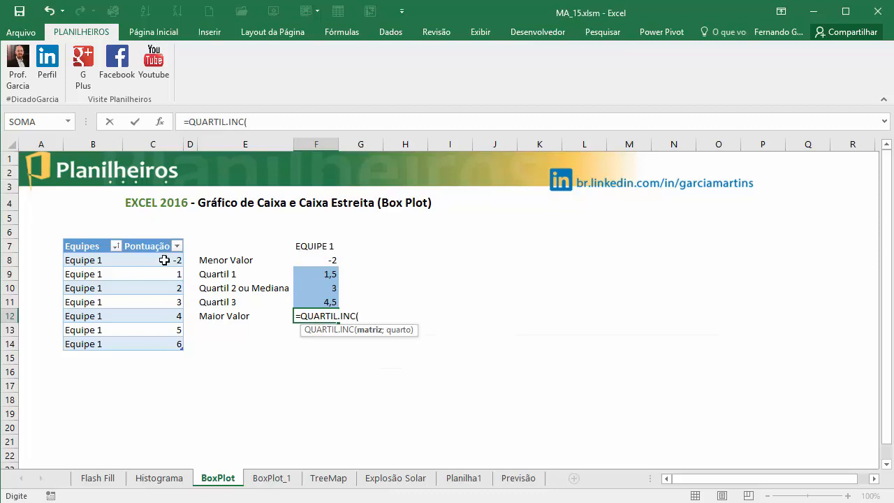
{"action": "left_click_drag", "start_coordinate": [162, 260], "coordinate": [158, 340]}
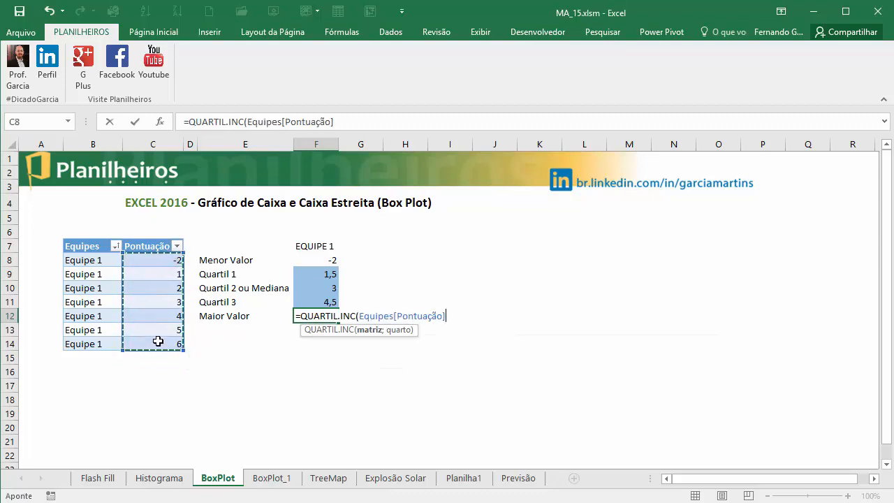
{"action": "type", "text": ";"}
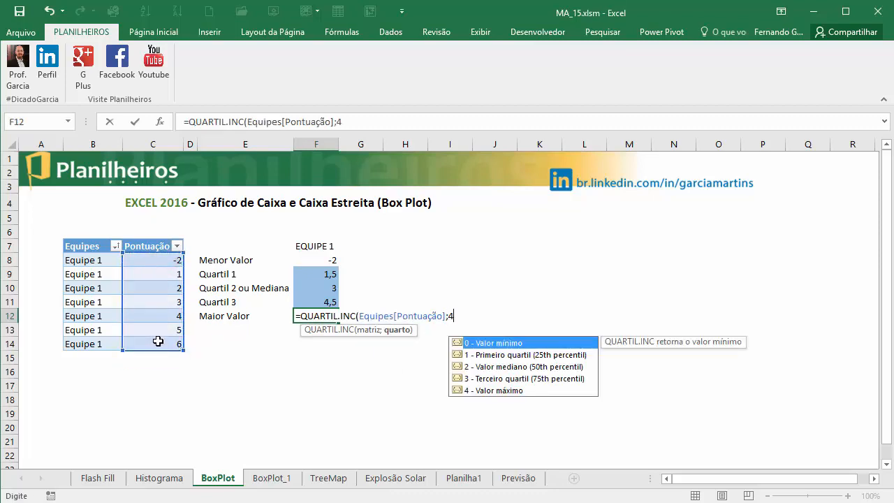
{"action": "type", "text": "4)"}
{"action": "key", "text": "Return"}
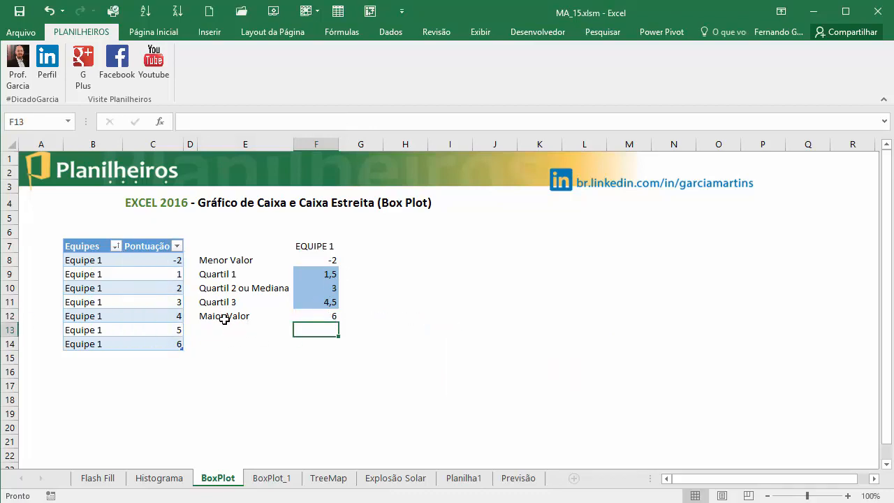
Step: Compare the minimum, quartile and maximum results in F8:F12 with the Equipe 1 scores in the Pontuação column
{"action": "left_click", "coordinate": [168, 346]}
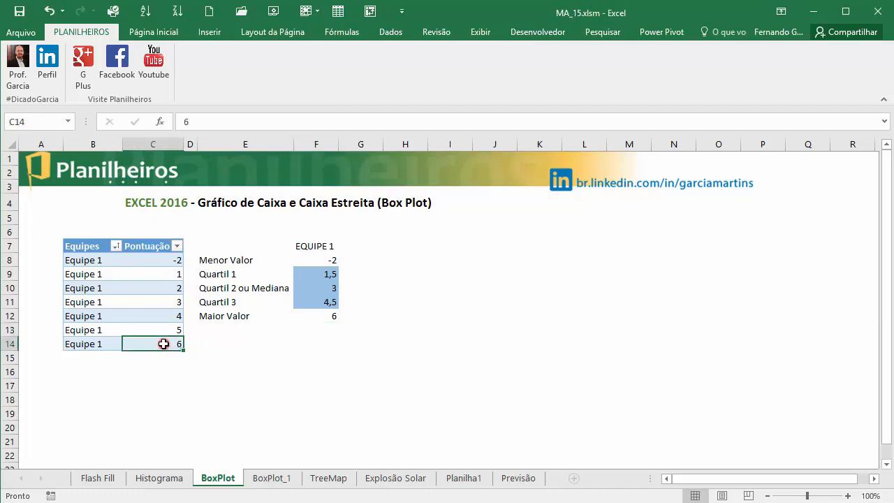
{"action": "left_click", "coordinate": [334, 315]}
{"action": "left_click", "coordinate": [136, 256]}
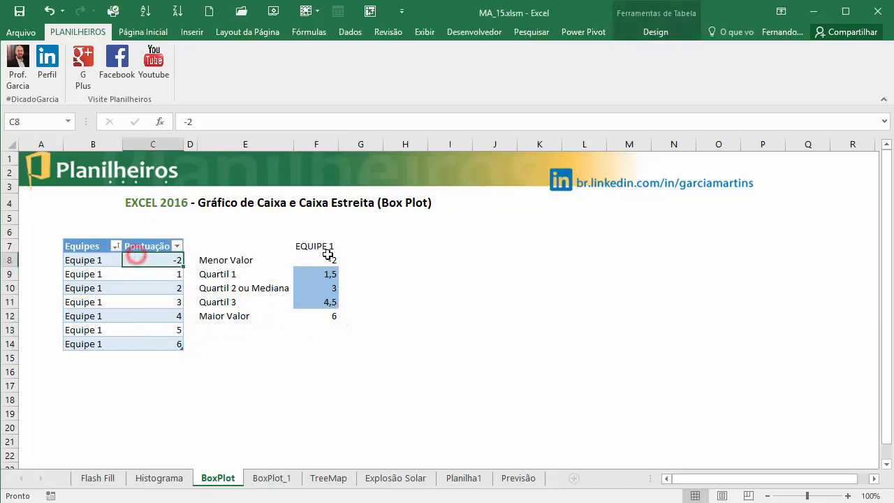
{"action": "left_click", "coordinate": [326, 260]}
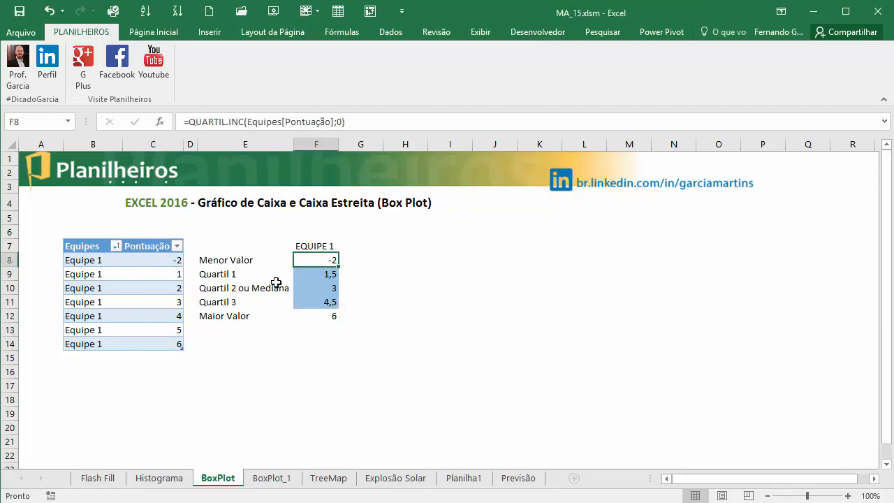
{"action": "left_click", "coordinate": [225, 275]}
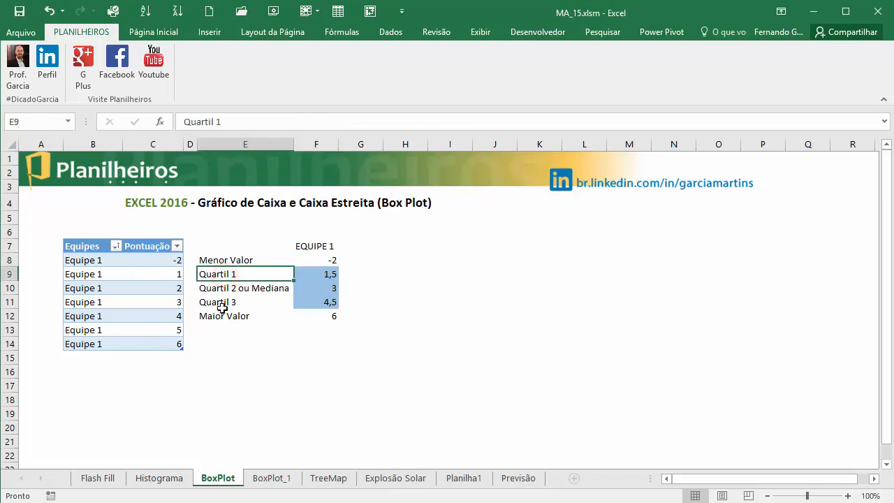
{"action": "left_click", "coordinate": [222, 303]}
{"action": "left_click_drag", "start_coordinate": [147, 275], "coordinate": [149, 284]}
{"action": "left_click", "coordinate": [191, 288]}
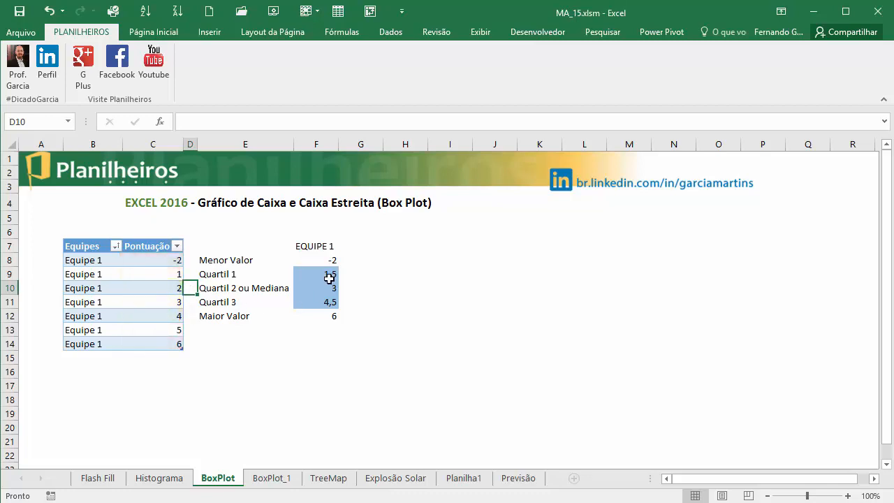
{"action": "left_click", "coordinate": [391, 346]}
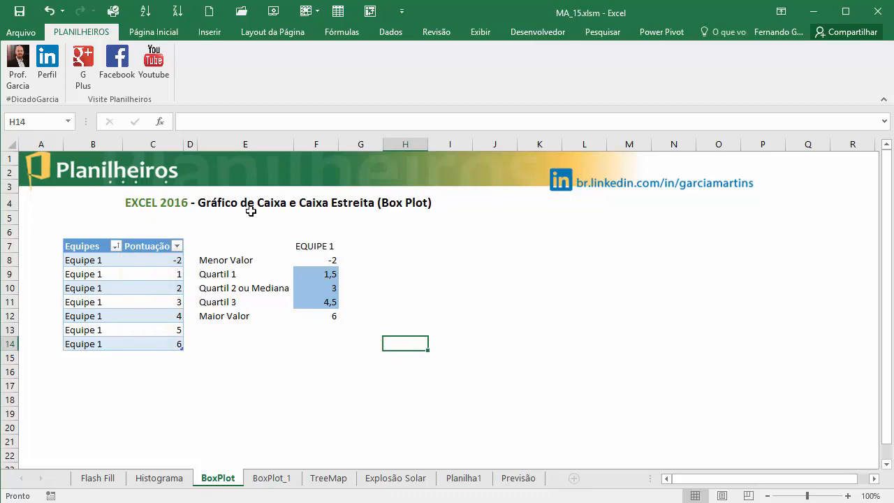
{"action": "left_click", "coordinate": [137, 275]}
{"action": "left_click", "coordinate": [97, 302]}
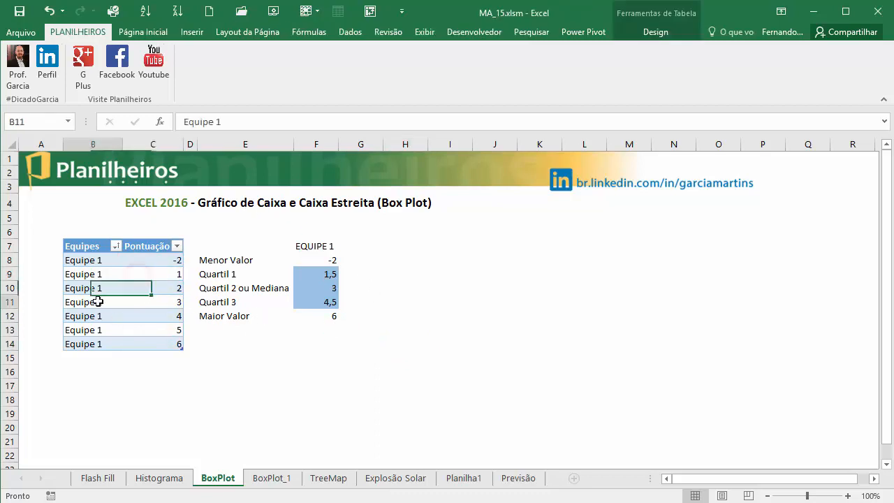
Step: Insert a Caixa e Caixa Estreita chart from the Equipes table and enlarge it to cover columns E to L
{"action": "left_click", "coordinate": [159, 281]}
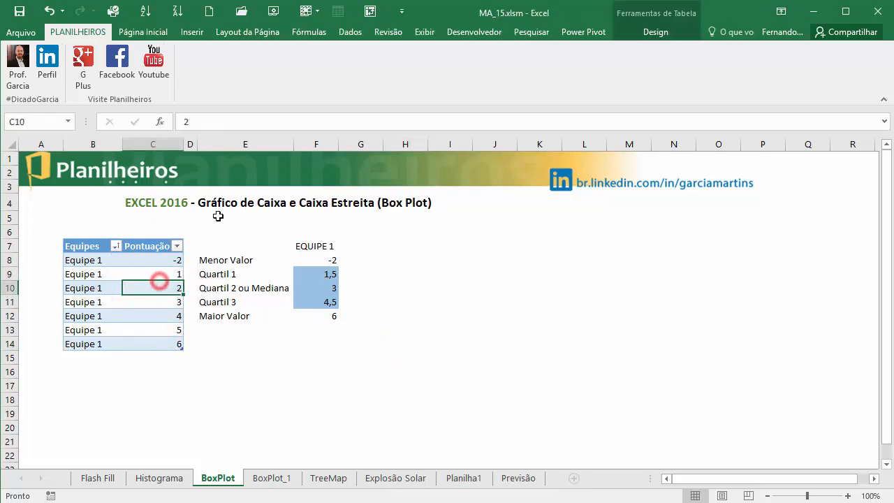
{"action": "left_click", "coordinate": [192, 32]}
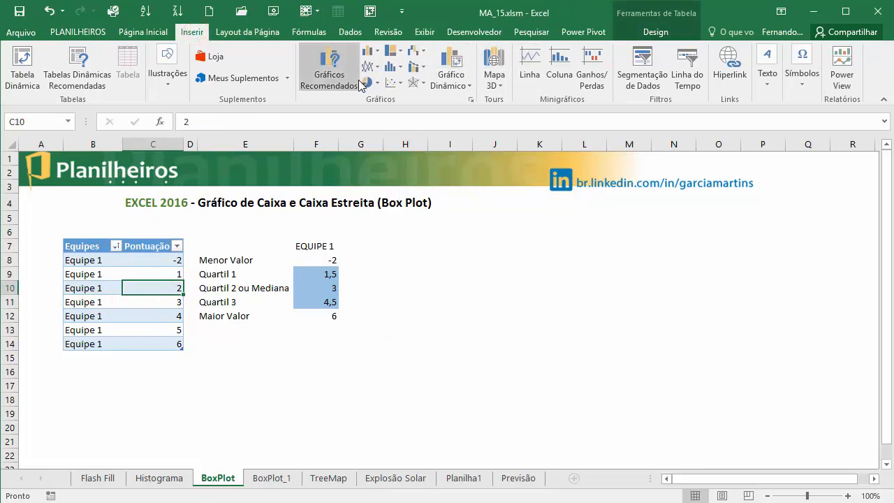
{"action": "left_click", "coordinate": [395, 69]}
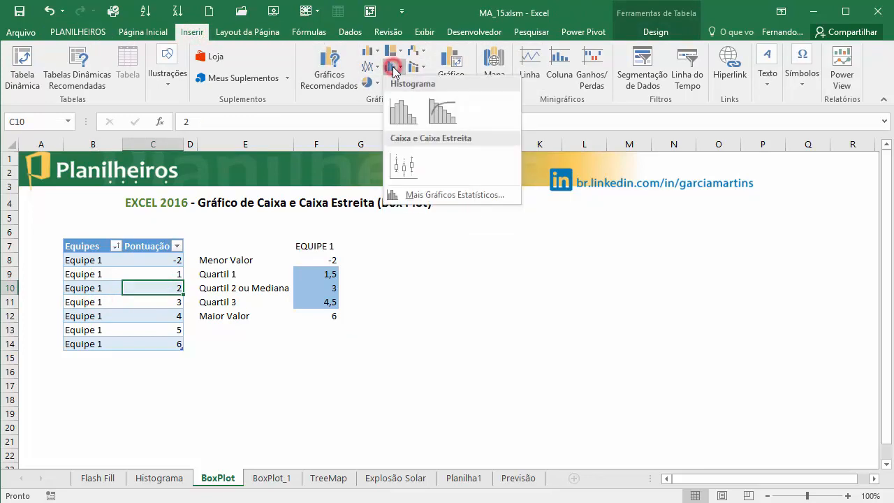
{"action": "left_click", "coordinate": [399, 169]}
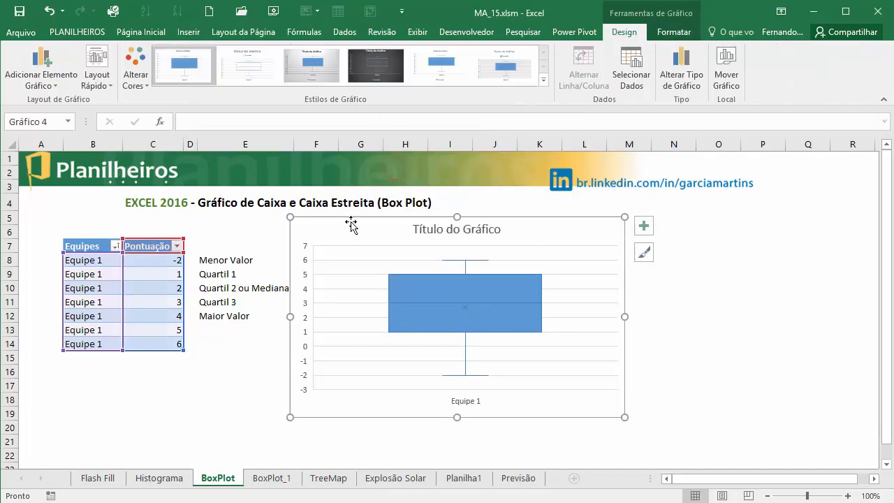
{"action": "mouse_move", "coordinate": [366, 223]}
{"action": "left_mouse_down"}
{"action": "mouse_move", "coordinate": [237, 130]}
{"action": "mouse_move", "coordinate": [258, 166]}
{"action": "mouse_move", "coordinate": [268, 157]}
{"action": "left_mouse_up"}
{"action": "left_click_drag", "start_coordinate": [527, 354], "coordinate": [597, 451]}
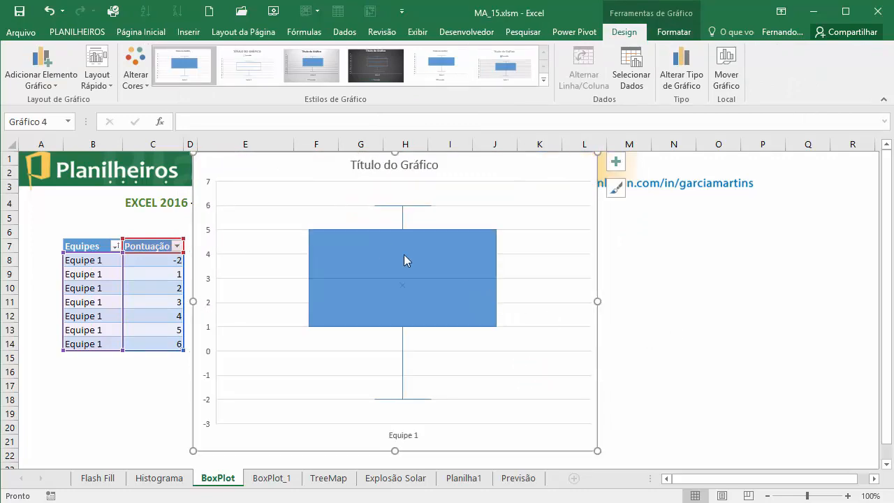
Step: Apply a quick layout with data labels and no title or gridlines to the Equipe 1 box plot
{"action": "left_click", "coordinate": [97, 80]}
{"action": "left_click", "coordinate": [140, 117]}
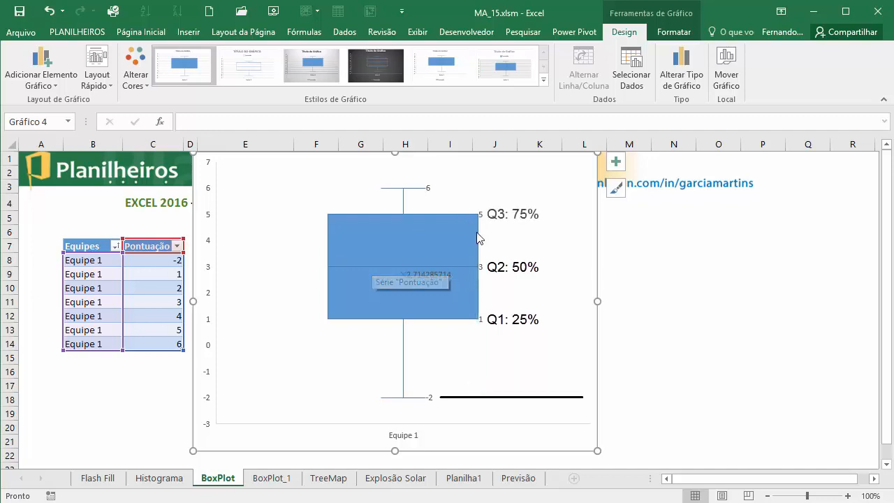
{"action": "mouse_move", "coordinate": [444, 221]}
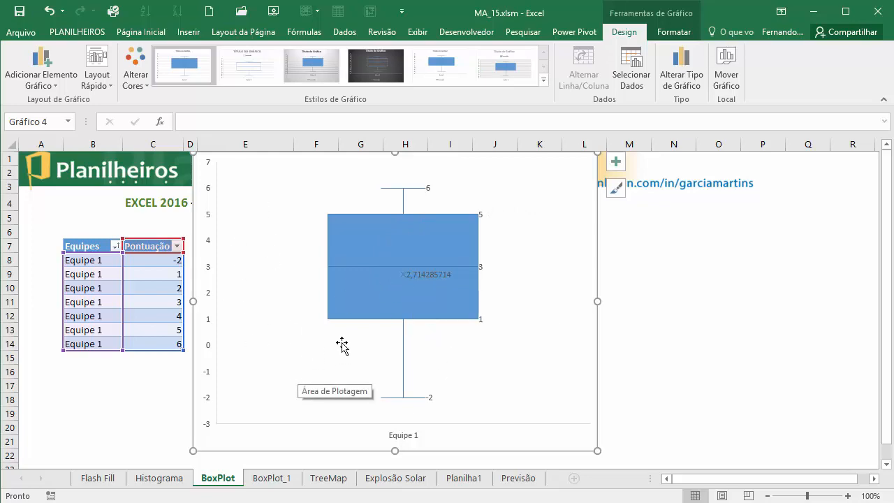
Step: On the BoxPlot_1 sheet, examine the sales table's columns from DataVenda and Regiao through Nome_Categoria and VlrVenda
{"action": "left_click", "coordinate": [263, 481]}
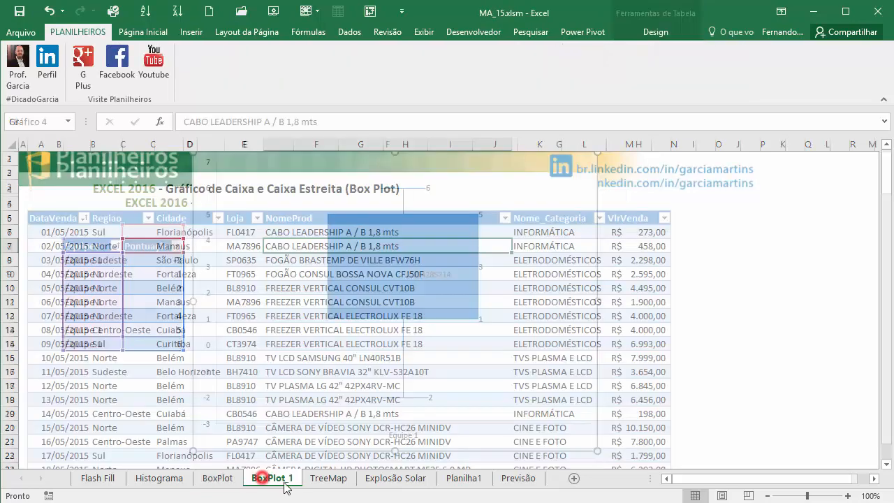
{"action": "left_click", "coordinate": [209, 275]}
{"action": "scroll", "coordinate": [295, 396], "scroll_direction": "down", "scroll_amount": 6}
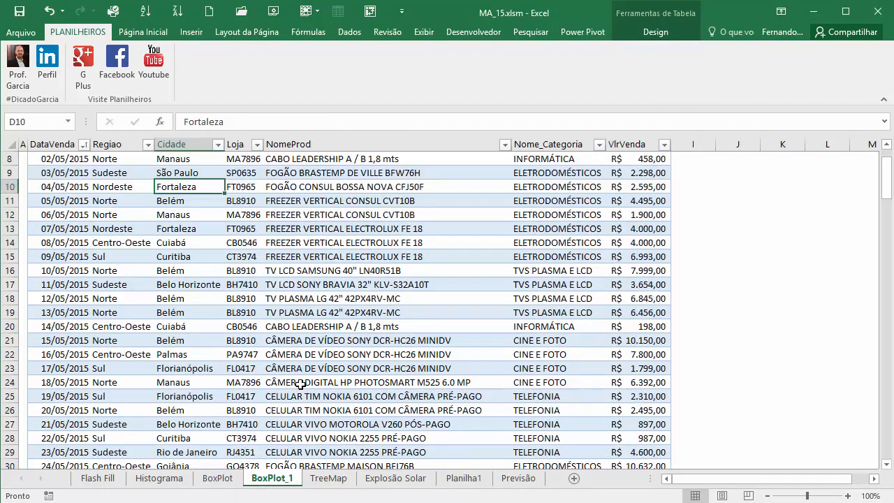
{"action": "scroll", "coordinate": [287, 349], "scroll_direction": "up", "scroll_amount": 7}
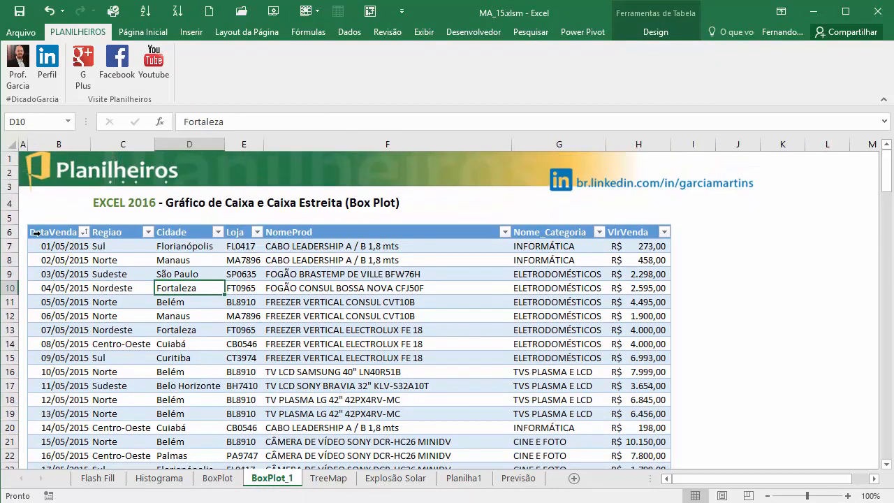
{"action": "left_click", "coordinate": [38, 233]}
{"action": "left_click", "coordinate": [124, 245]}
{"action": "left_click", "coordinate": [184, 257]}
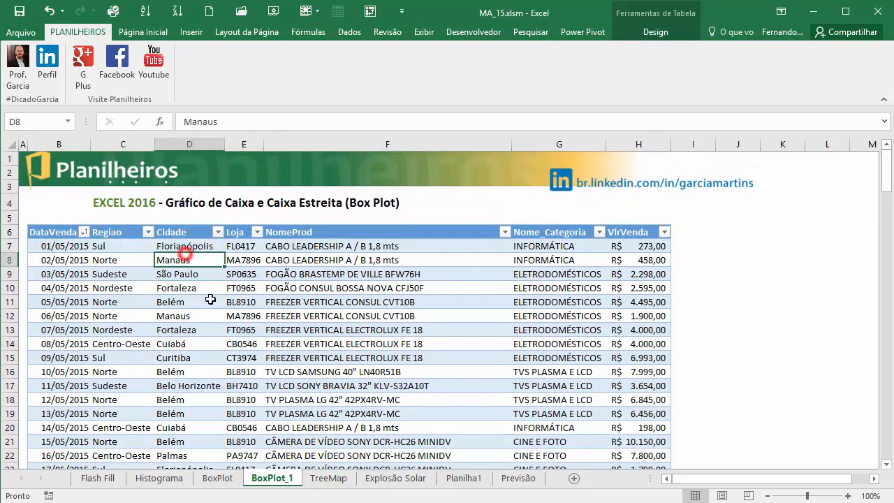
{"action": "left_click", "coordinate": [243, 248]}
{"action": "left_click", "coordinate": [349, 274]}
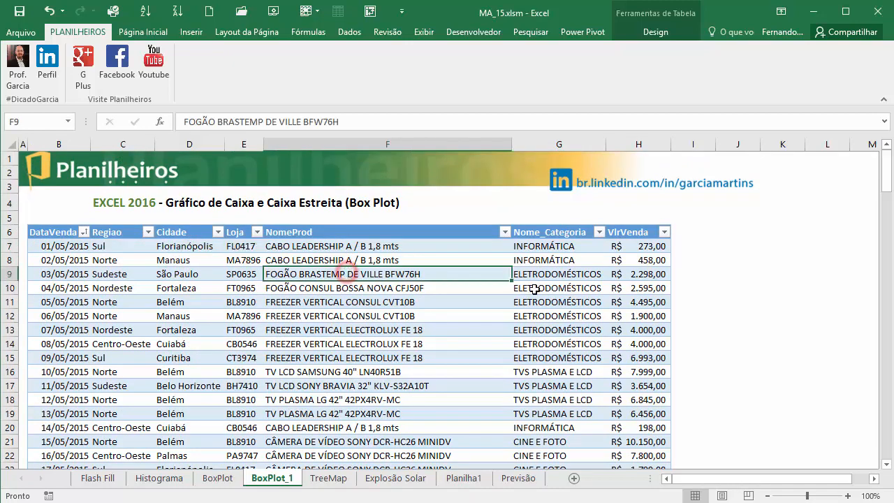
{"action": "left_click", "coordinate": [544, 260]}
{"action": "left_click", "coordinate": [636, 248]}
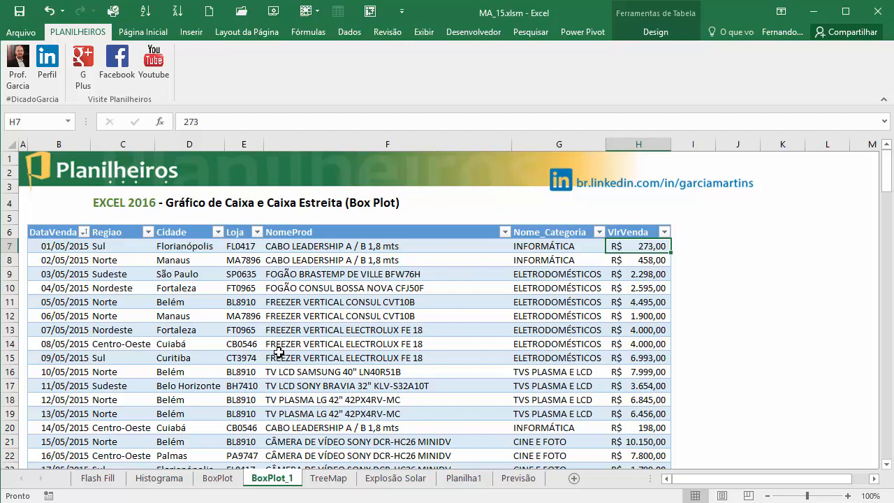
{"action": "left_click", "coordinate": [509, 317]}
Step: Insert a Caixa e Caixa Estreita chart of VlrVenda by Nome_Categoria and enlarge it to cover columns A to L
{"action": "left_click", "coordinate": [182, 290]}
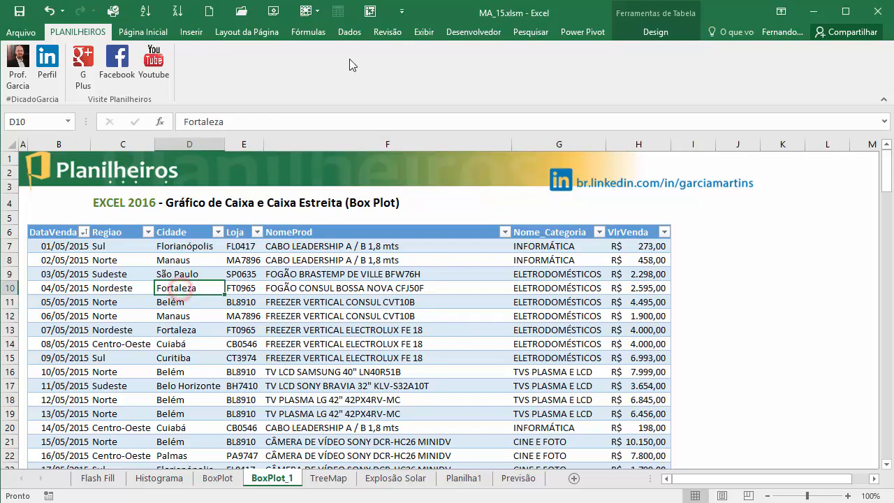
{"action": "left_click", "coordinate": [191, 32]}
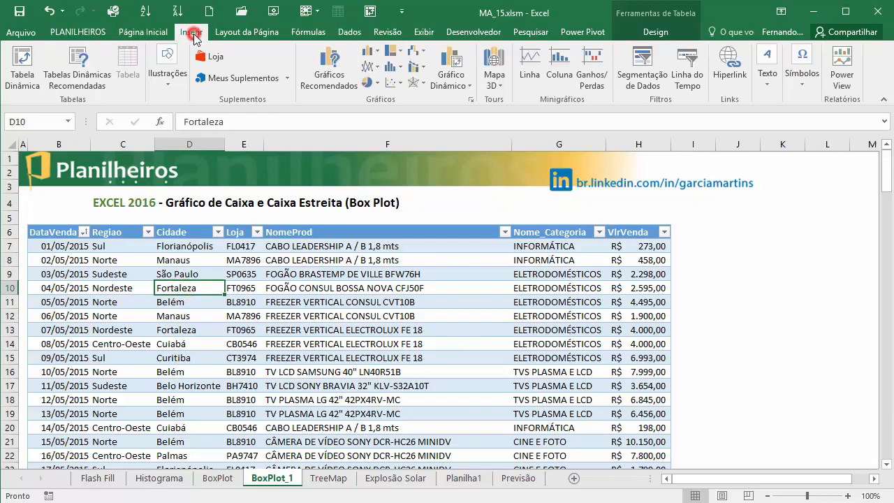
{"action": "left_click", "coordinate": [392, 67]}
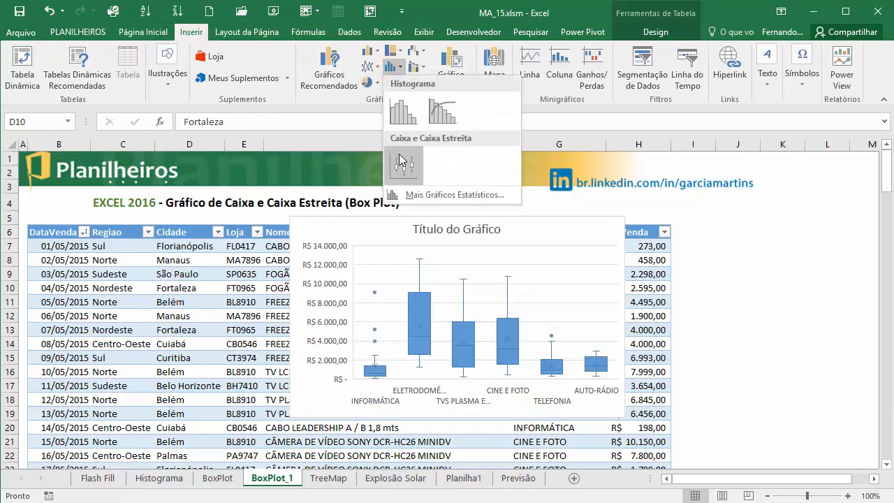
{"action": "left_click", "coordinate": [400, 158]}
{"action": "mouse_move", "coordinate": [325, 227]}
{"action": "left_mouse_down"}
{"action": "mouse_move", "coordinate": [277, 173]}
{"action": "mouse_move", "coordinate": [51, 157]}
{"action": "left_mouse_up"}
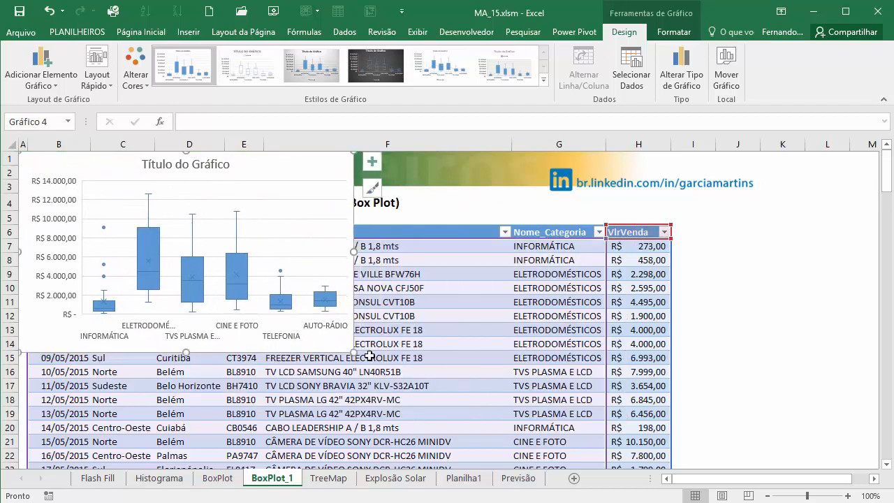
{"action": "left_click_drag", "start_coordinate": [352, 351], "coordinate": [869, 459]}
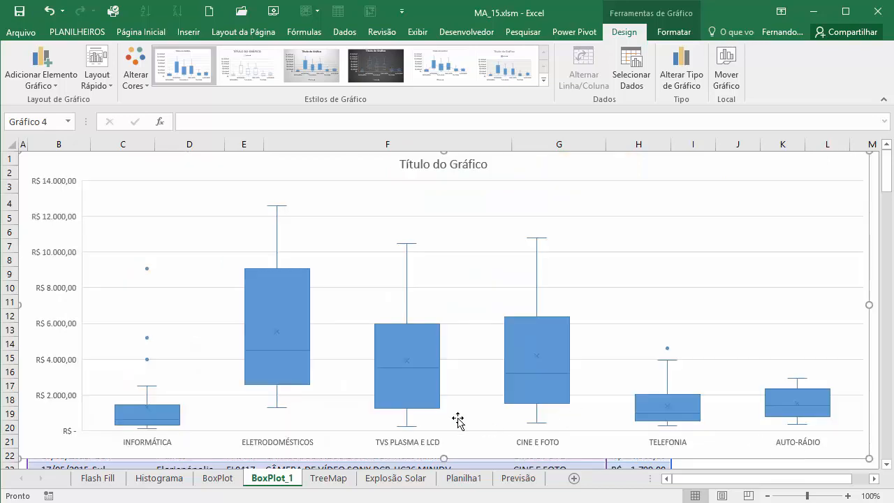
Step: Apply a quick layout with data labels and no title or gridlines to the category sales box plot
{"action": "left_click", "coordinate": [97, 73]}
{"action": "left_click", "coordinate": [136, 120]}
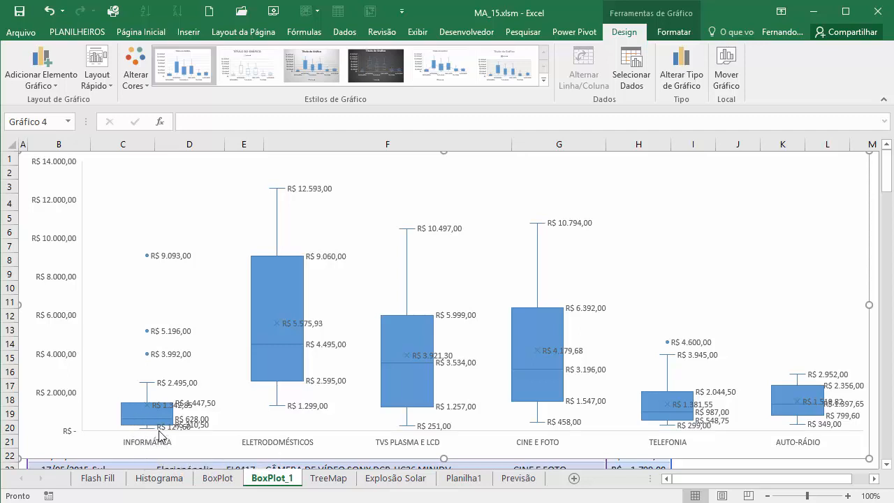
{"action": "mouse_move", "coordinate": [163, 431]}
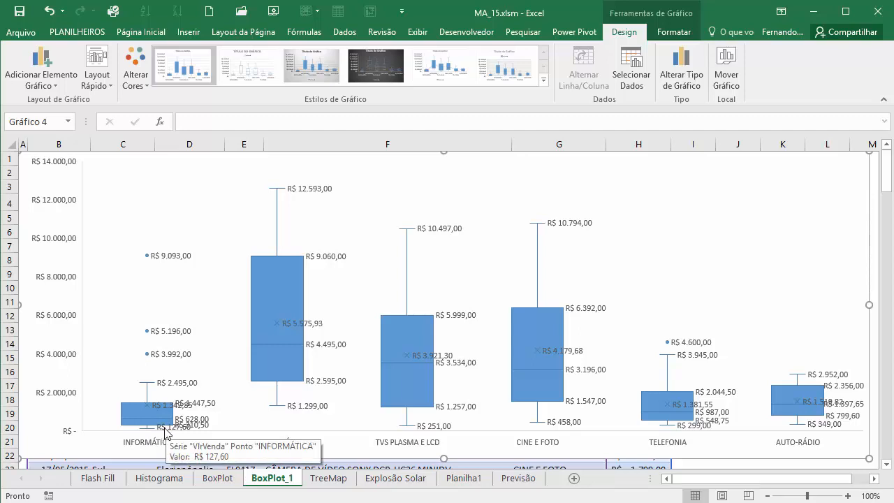
{"action": "mouse_move", "coordinate": [207, 431]}
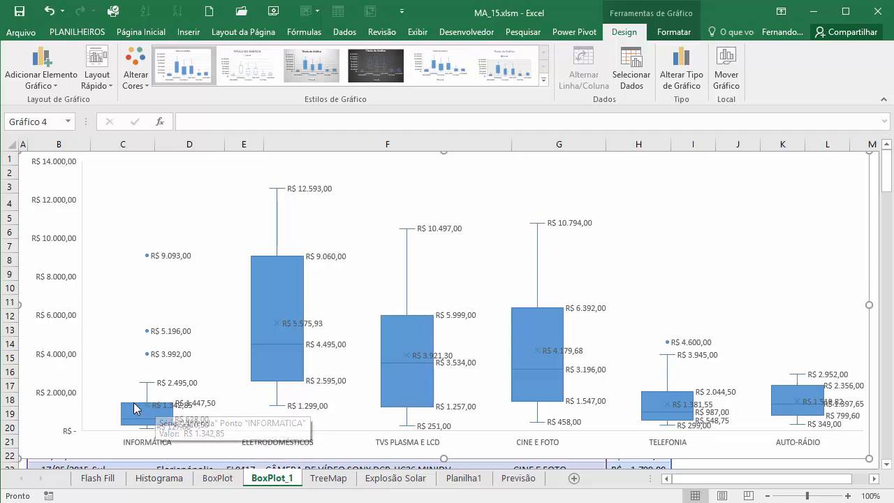
{"action": "mouse_move", "coordinate": [130, 408]}
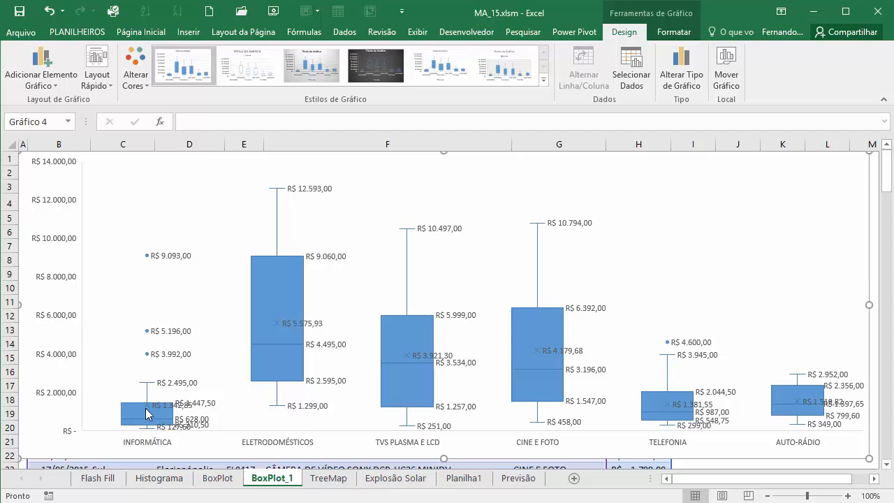
{"action": "mouse_move", "coordinate": [148, 406]}
{"action": "mouse_move", "coordinate": [569, 315]}
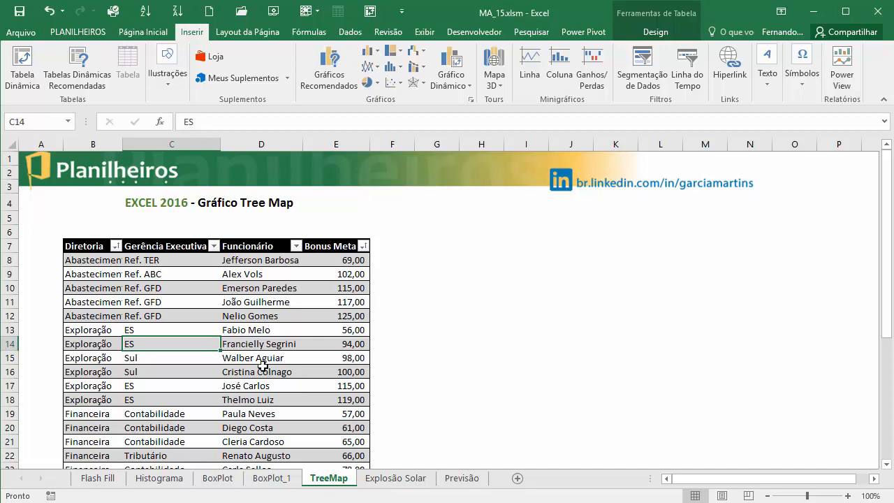
Step: AutoFit the width of the Diretoria column on the TreeMap sheet to its contents
{"action": "scroll", "coordinate": [237, 368], "scroll_direction": "down", "scroll_amount": 2}
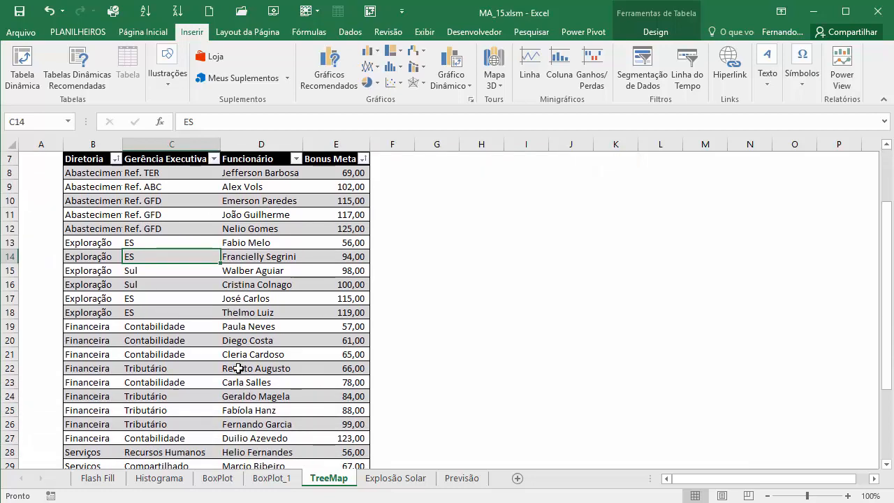
{"action": "double_click", "coordinate": [121, 145]}
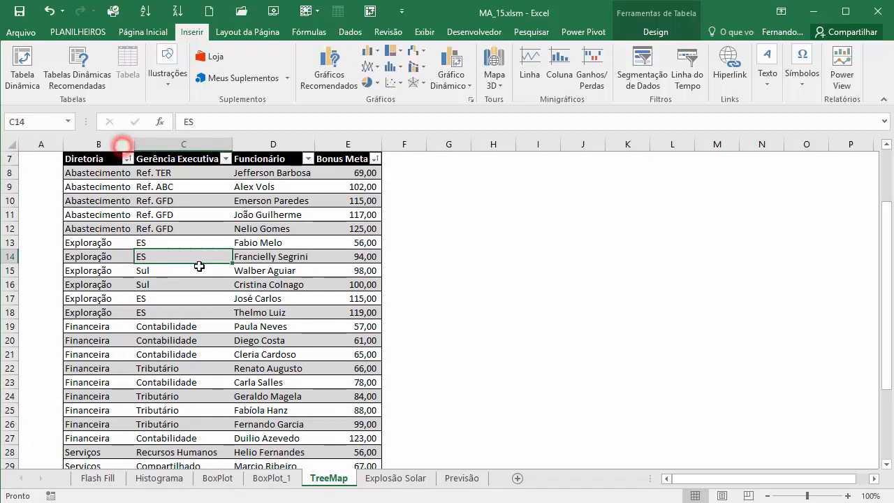
{"action": "left_click", "coordinate": [200, 267]}
Step: Review the hierarchy of Diretoria, Gerência Executiva and Funcionário with its Bonus Meta values in the TreeMap table
{"action": "left_click", "coordinate": [87, 185]}
{"action": "scroll", "coordinate": [99, 373], "scroll_direction": "down", "scroll_amount": 2}
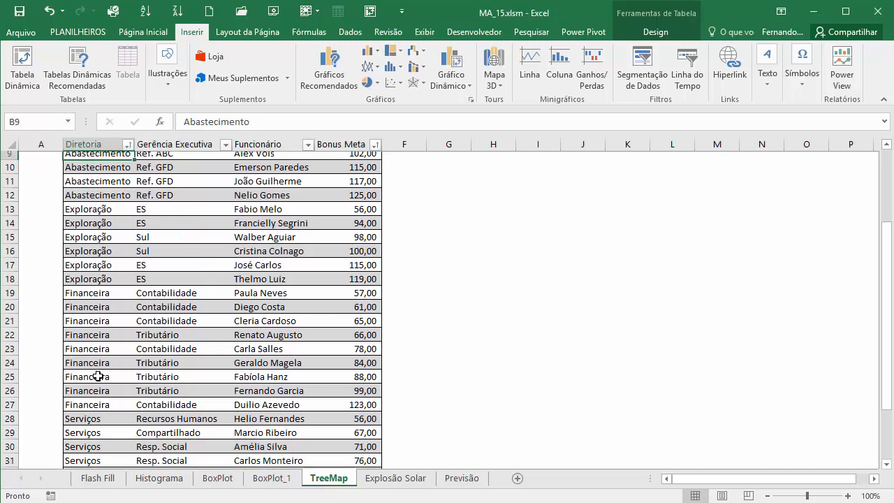
{"action": "scroll", "coordinate": [98, 373], "scroll_direction": "up", "scroll_amount": 3}
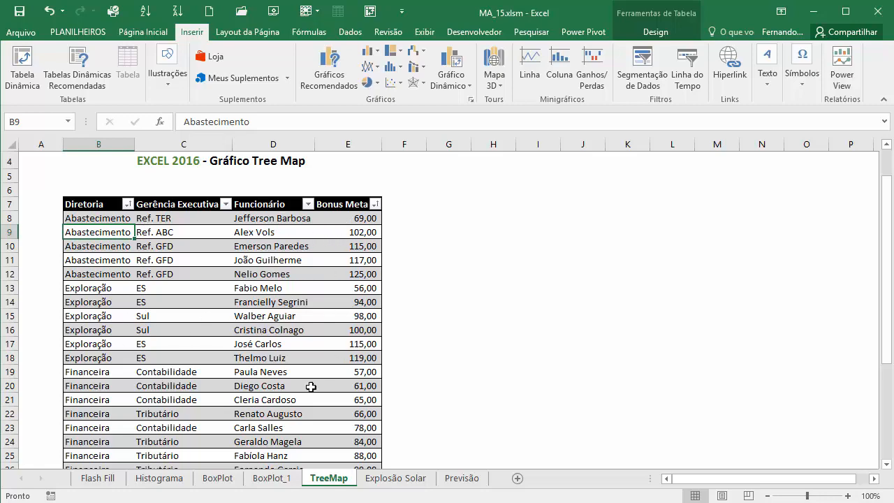
{"action": "scroll", "coordinate": [311, 386], "scroll_direction": "down", "scroll_amount": 3}
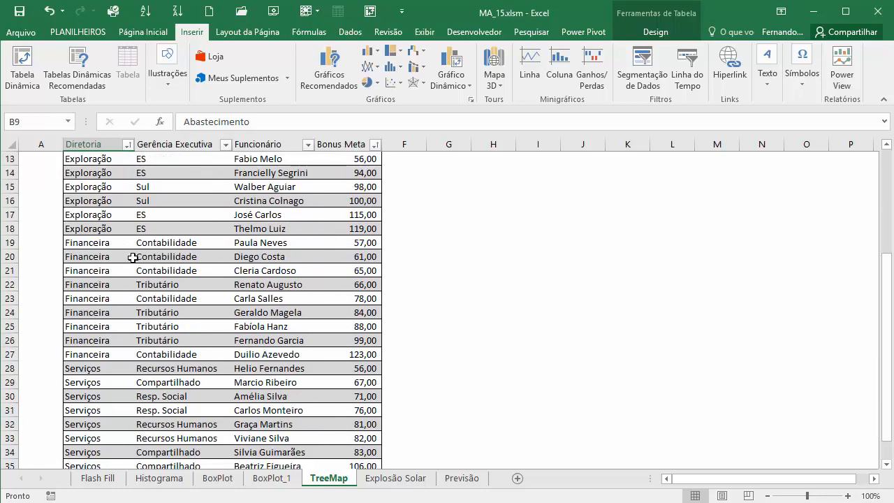
{"action": "scroll", "coordinate": [266, 328], "scroll_direction": "up", "scroll_amount": 4}
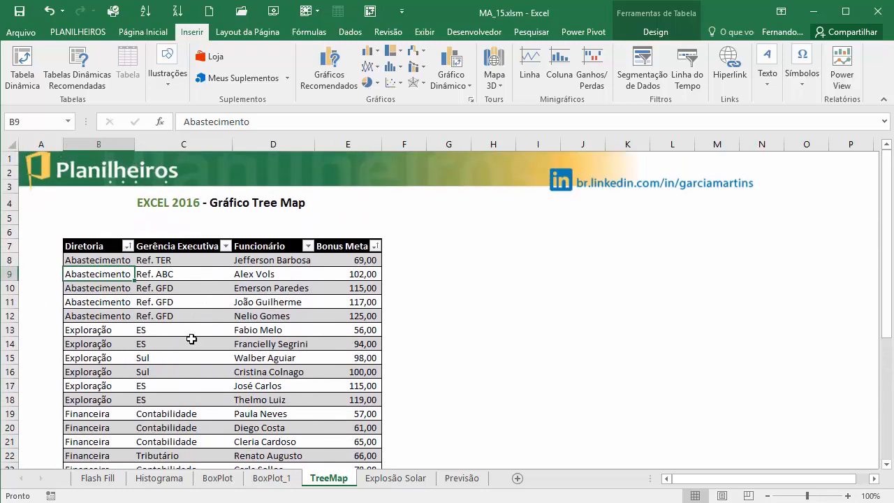
{"action": "left_click", "coordinate": [248, 342]}
Step: Insert a Treemap chart from the bonus table and place it beside the table, over columns F to M
{"action": "left_click", "coordinate": [194, 340]}
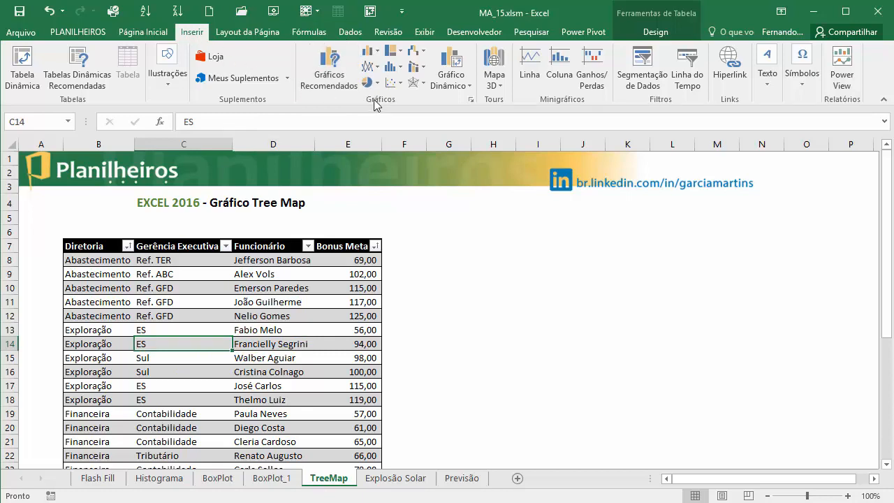
{"action": "left_click", "coordinate": [399, 55]}
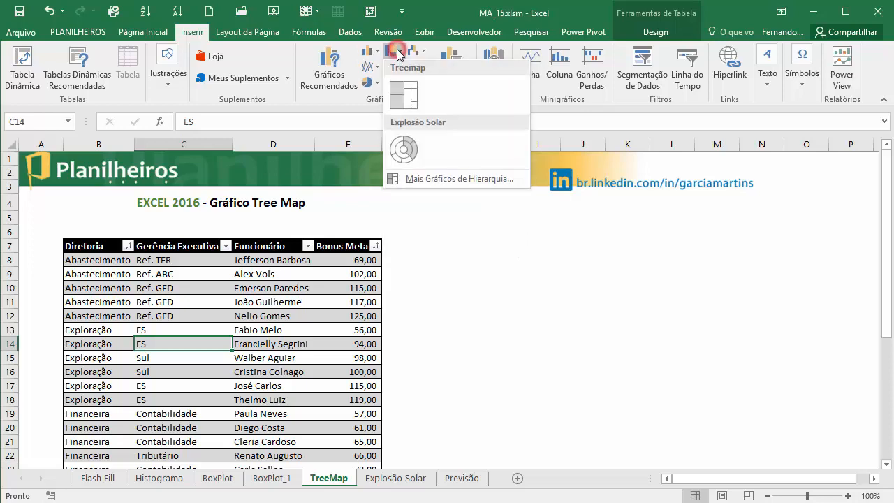
{"action": "left_click", "coordinate": [401, 98]}
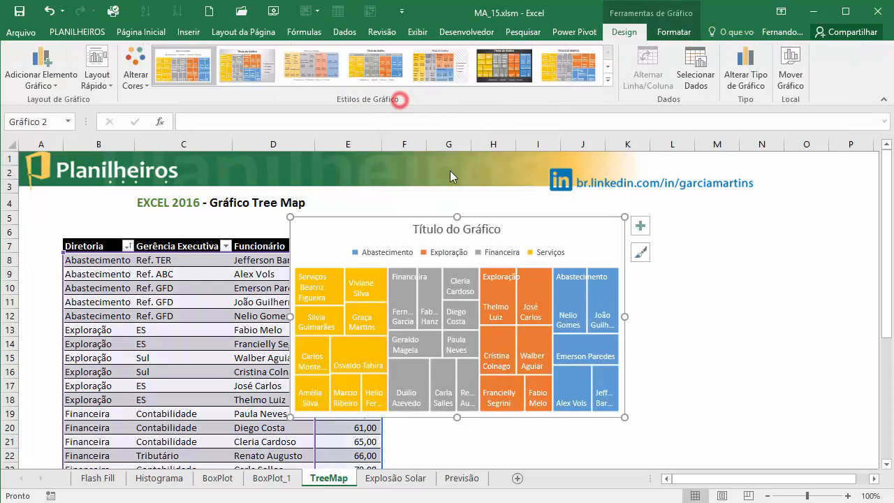
{"action": "left_click_drag", "start_coordinate": [358, 224], "coordinate": [471, 218]}
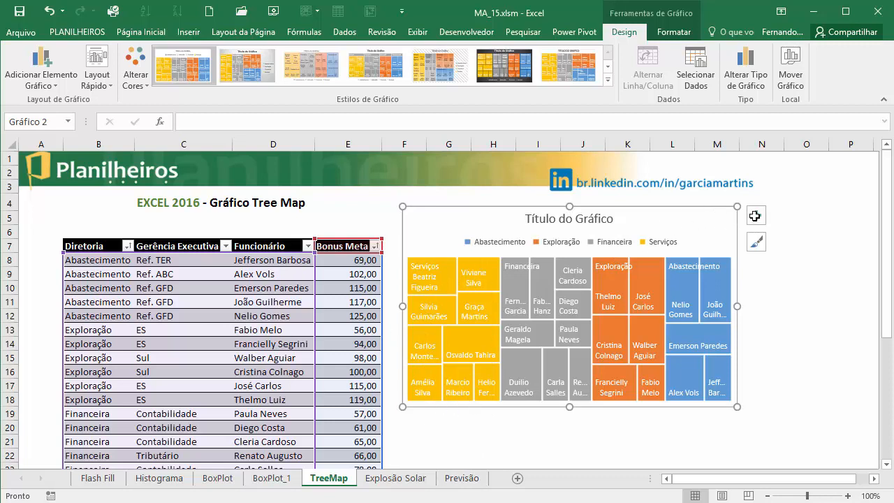
Step: Add the bonus values to the treemap's data labels alongside the category names
{"action": "left_click", "coordinate": [756, 215]}
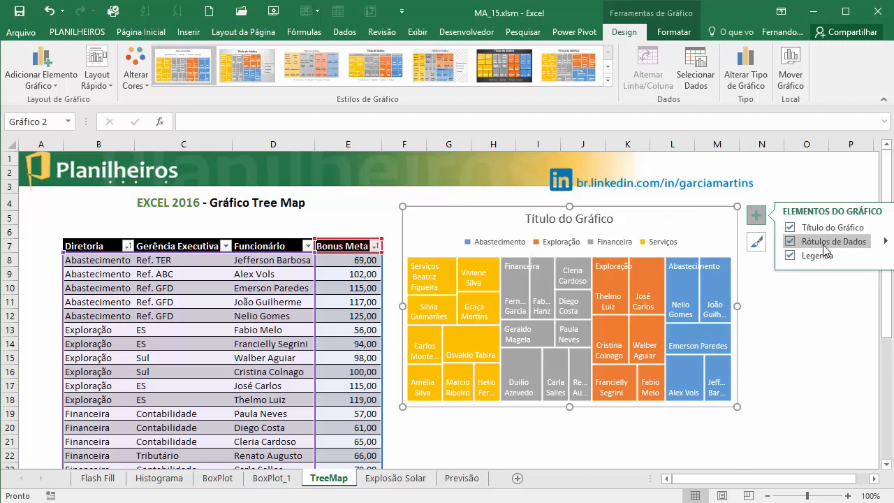
{"action": "left_click", "coordinate": [885, 241]}
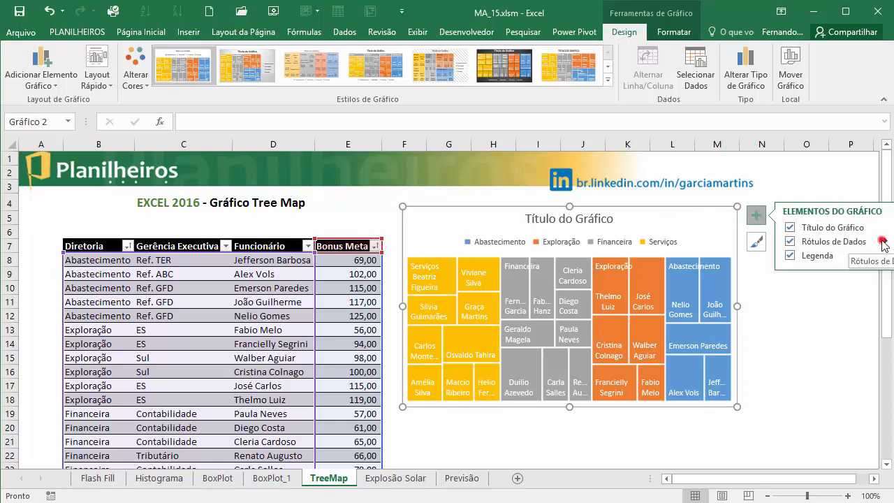
{"action": "left_click", "coordinate": [693, 277]}
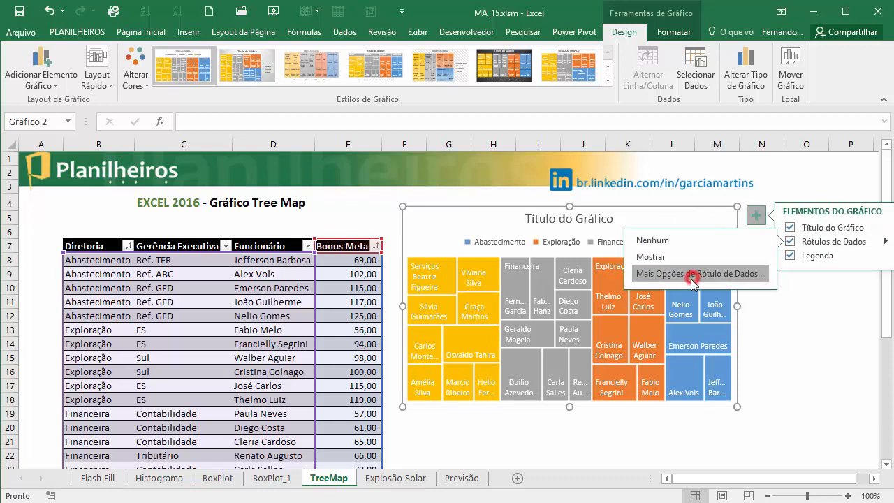
{"action": "left_click", "coordinate": [781, 198]}
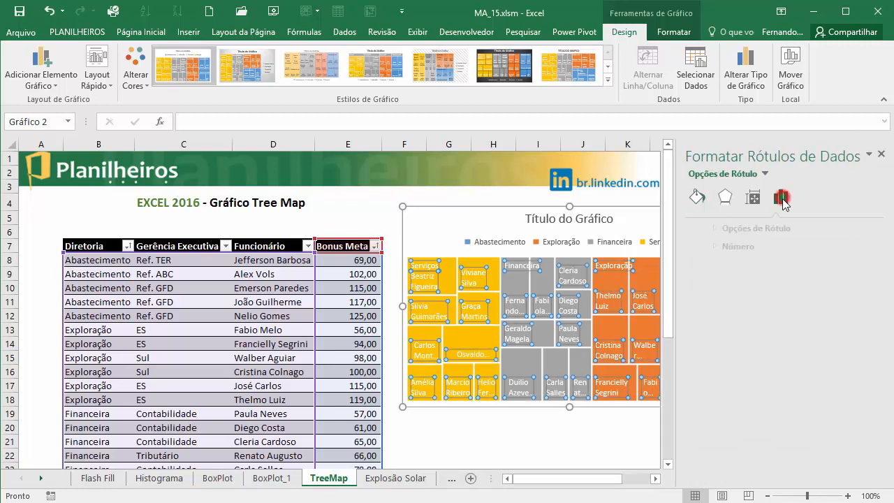
{"action": "left_click", "coordinate": [733, 228]}
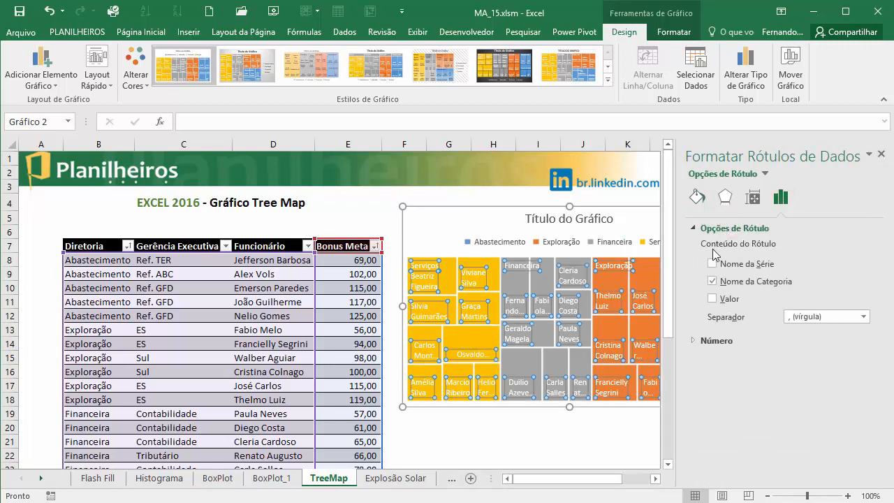
{"action": "left_click", "coordinate": [713, 298]}
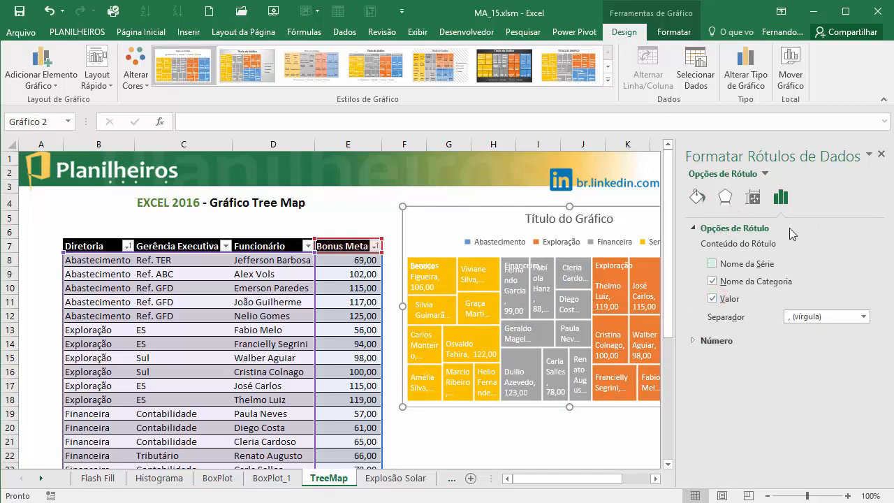
{"action": "left_click", "coordinate": [882, 157]}
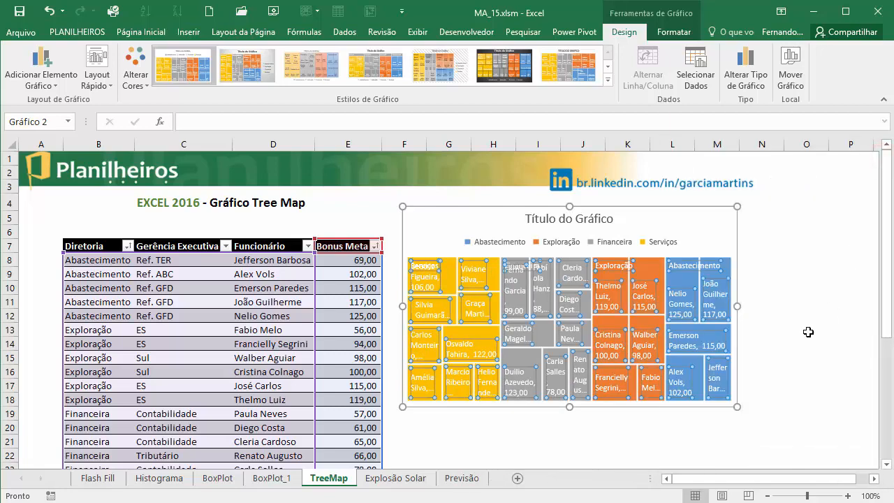
Step: Enlarge the treemap and position it beside the table, spanning about columns F to P and rows 4 to 22
{"action": "left_click_drag", "start_coordinate": [738, 407], "coordinate": [863, 348]}
{"action": "scroll", "coordinate": [818, 372], "scroll_direction": "up", "scroll_amount": 3}
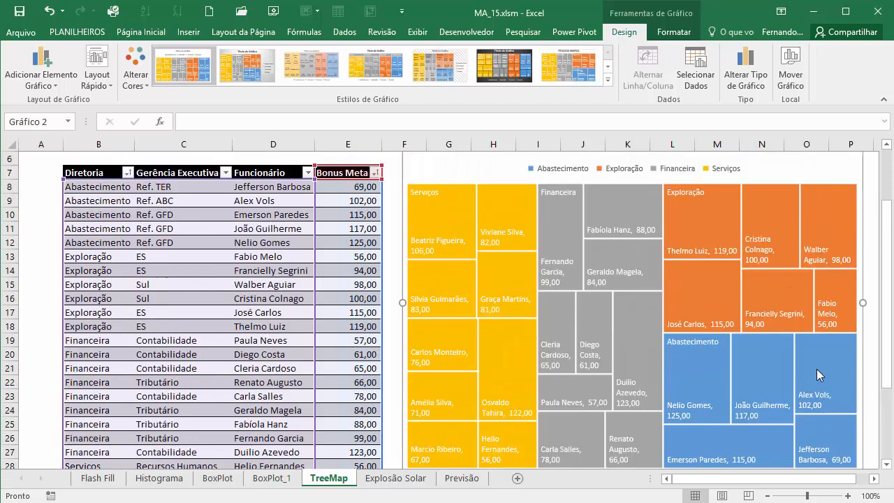
{"action": "scroll", "coordinate": [644, 392], "scroll_direction": "down", "scroll_amount": 2}
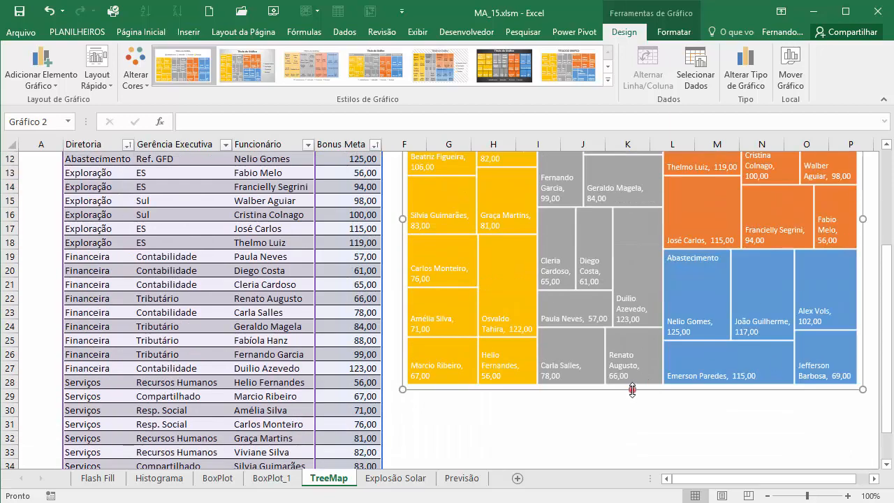
{"action": "left_click_drag", "start_coordinate": [632, 390], "coordinate": [638, 312]}
{"action": "scroll", "coordinate": [639, 373], "scroll_direction": "up", "scroll_amount": 4}
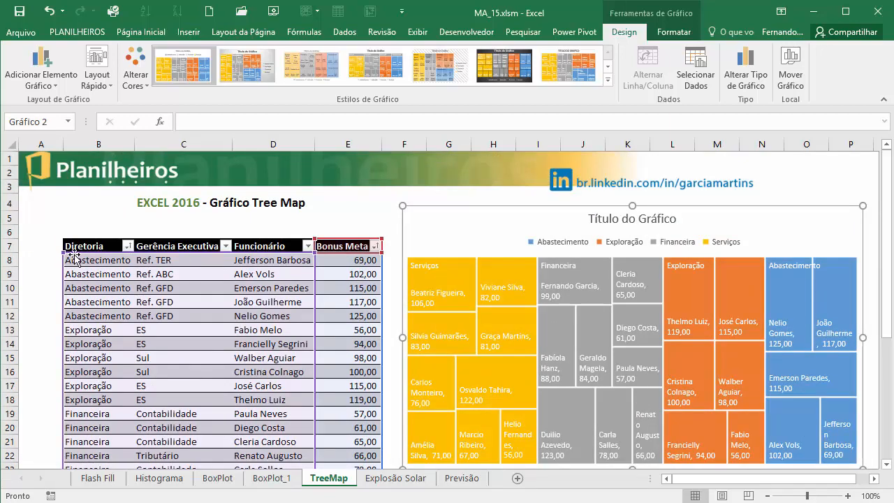
{"action": "left_click_drag", "start_coordinate": [535, 218], "coordinate": [528, 207]}
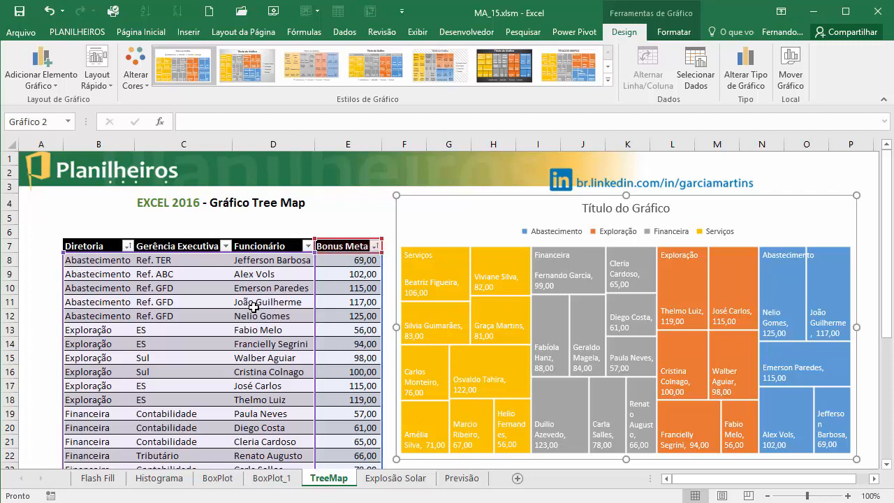
Step: Sort the bonus table by Bonus Meta from smallest to largest, and re-sort it by Gerência Executiva from A to Z
{"action": "left_click", "coordinate": [377, 247]}
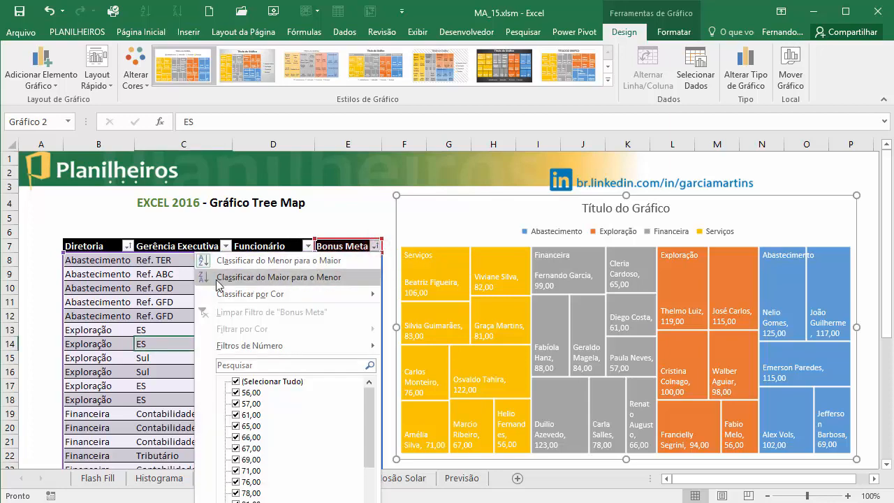
{"action": "left_click", "coordinate": [279, 261]}
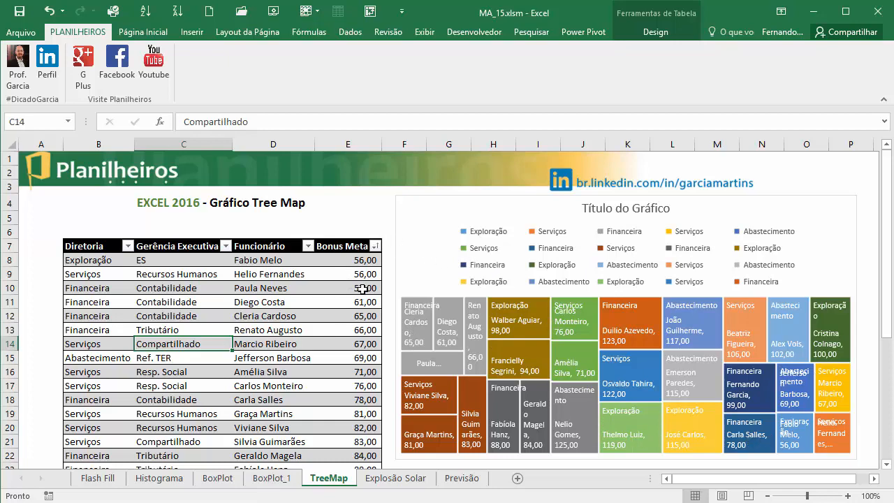
{"action": "left_click", "coordinate": [225, 246]}
{"action": "left_click", "coordinate": [126, 260]}
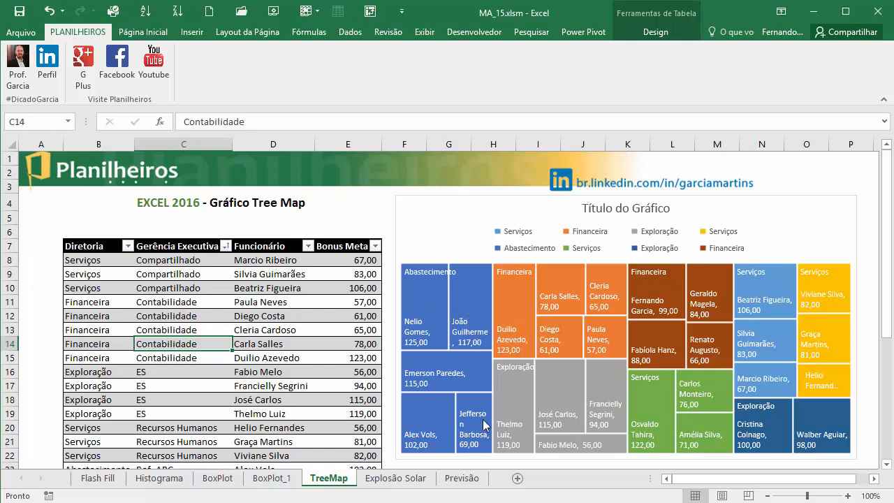
Step: Sort the bonus table by Diretoria from A to Z, with Bonus Meta from smallest to largest as the second level
{"action": "left_click", "coordinate": [127, 246]}
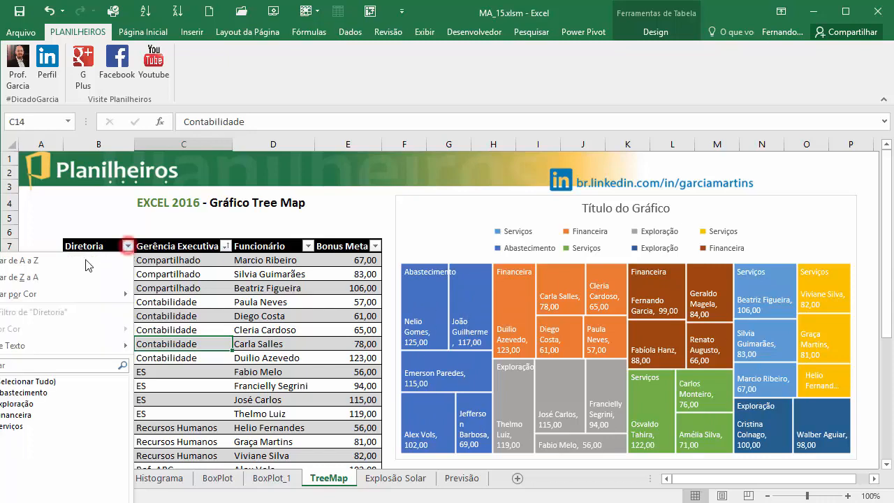
{"action": "left_click", "coordinate": [45, 268]}
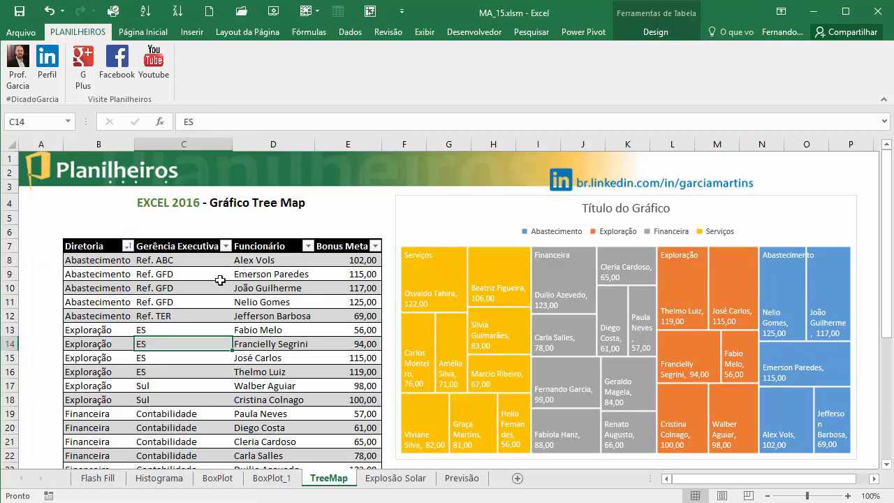
{"action": "left_click", "coordinate": [175, 288]}
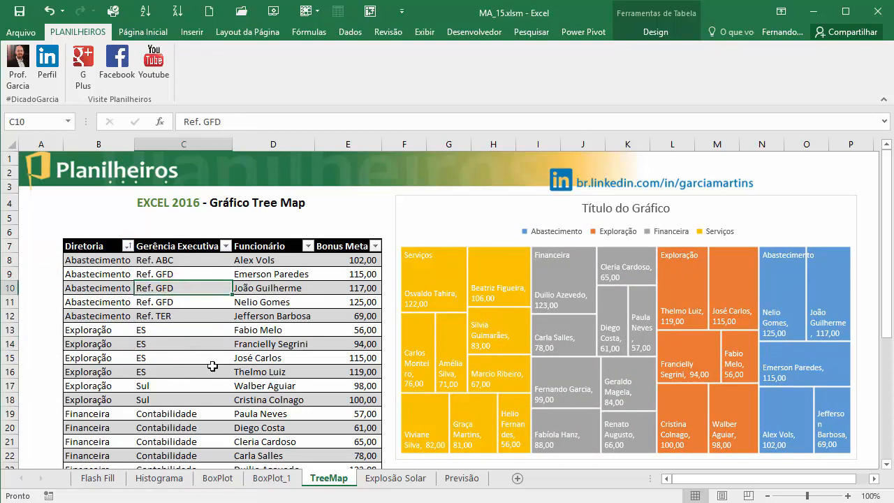
{"action": "left_click", "coordinate": [343, 32]}
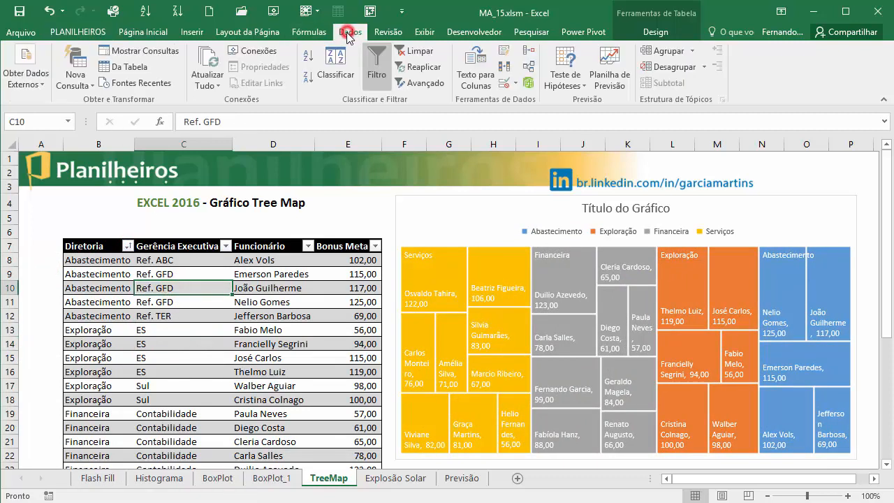
{"action": "left_click", "coordinate": [324, 65]}
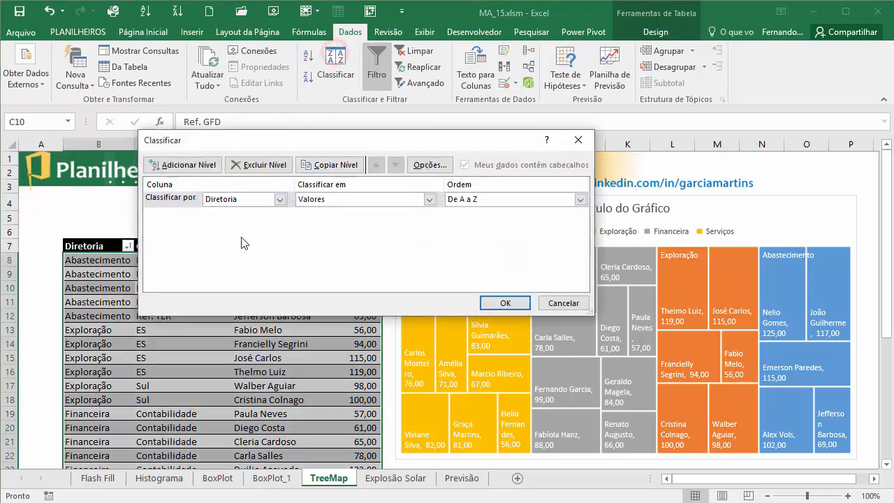
{"action": "left_click_drag", "start_coordinate": [316, 139], "coordinate": [358, 73]}
{"action": "left_click", "coordinate": [229, 102]}
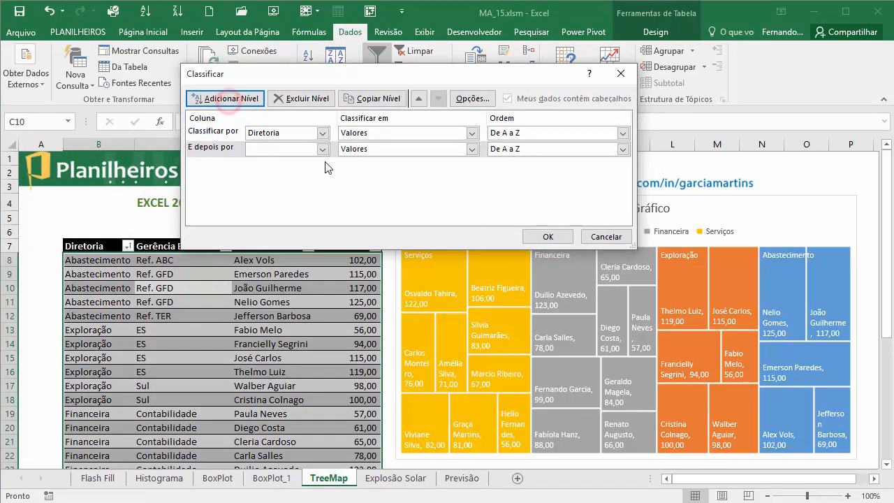
{"action": "left_click", "coordinate": [322, 148]}
{"action": "left_click", "coordinate": [271, 194]}
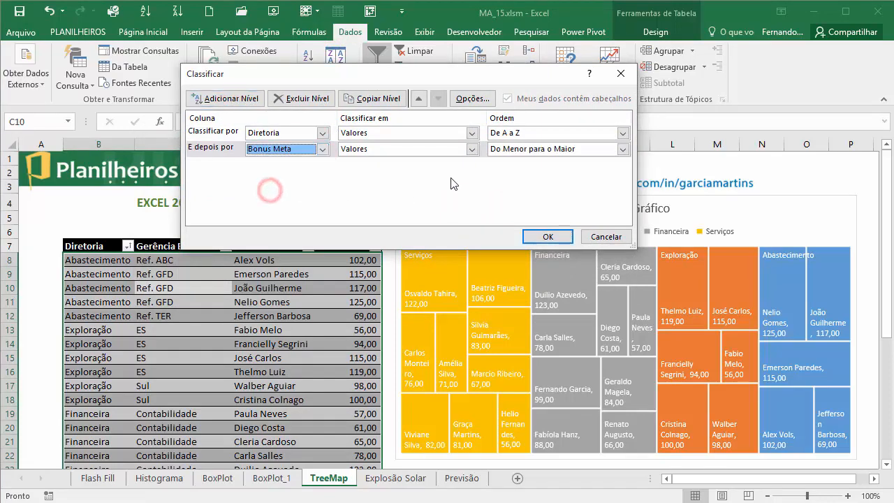
{"action": "left_click", "coordinate": [549, 237]}
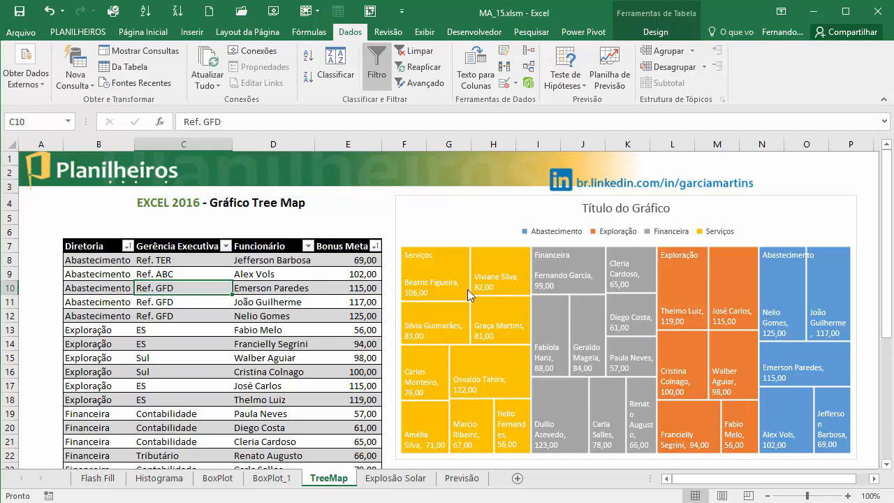
Step: Examine the employee tiles and their bonus values in the treemap's Serviços group
{"action": "mouse_move", "coordinate": [421, 265]}
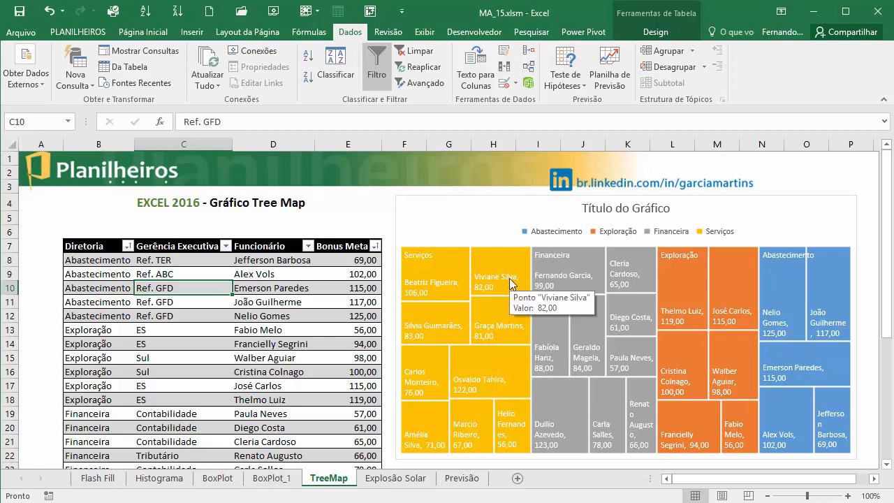
{"action": "mouse_move", "coordinate": [488, 332]}
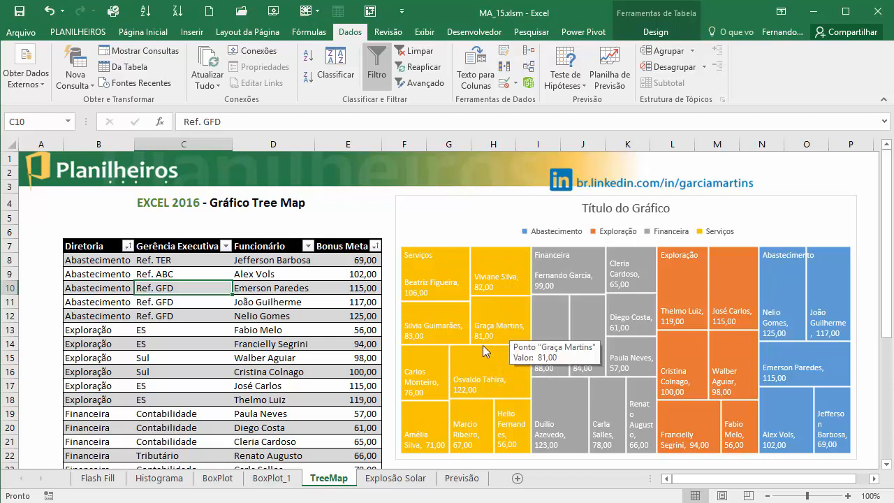
{"action": "mouse_move", "coordinate": [422, 387]}
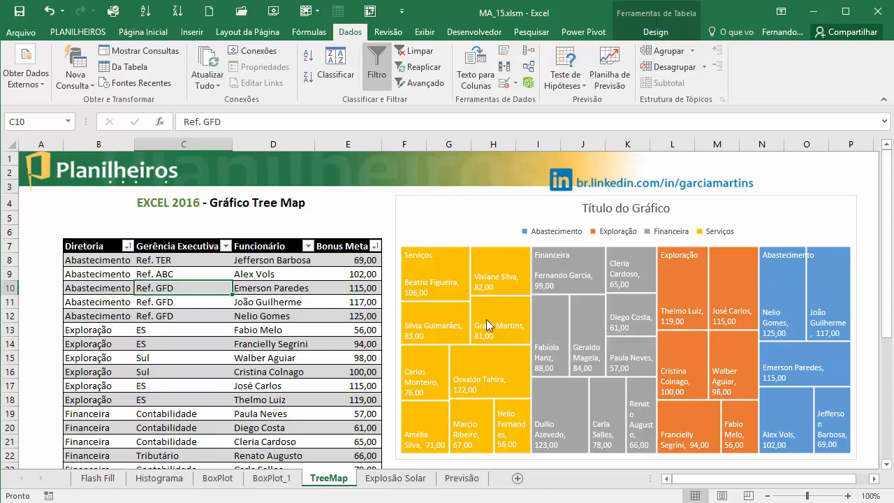
Step: Open the Explosão Solar sheet and review its Diretoria, Gerência Executiva and Investimento 2016 columns
{"action": "left_click", "coordinate": [380, 481]}
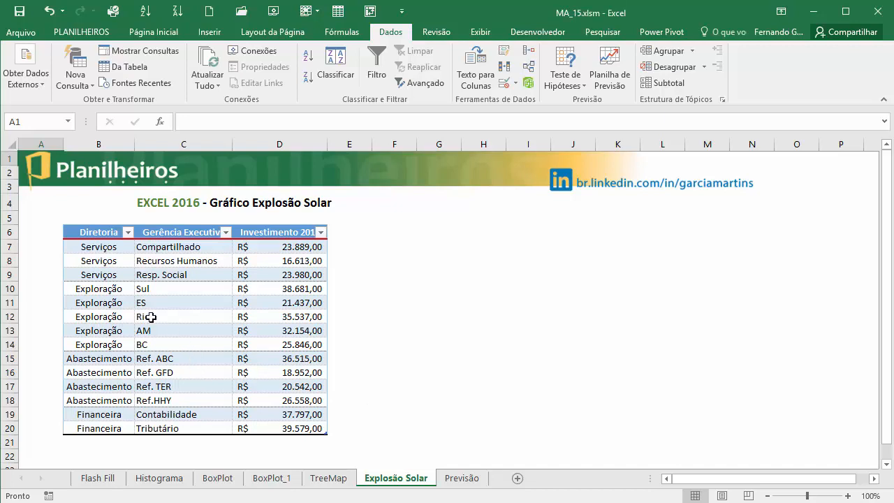
{"action": "left_click", "coordinate": [101, 273]}
{"action": "left_click", "coordinate": [181, 259]}
{"action": "left_click", "coordinate": [274, 271]}
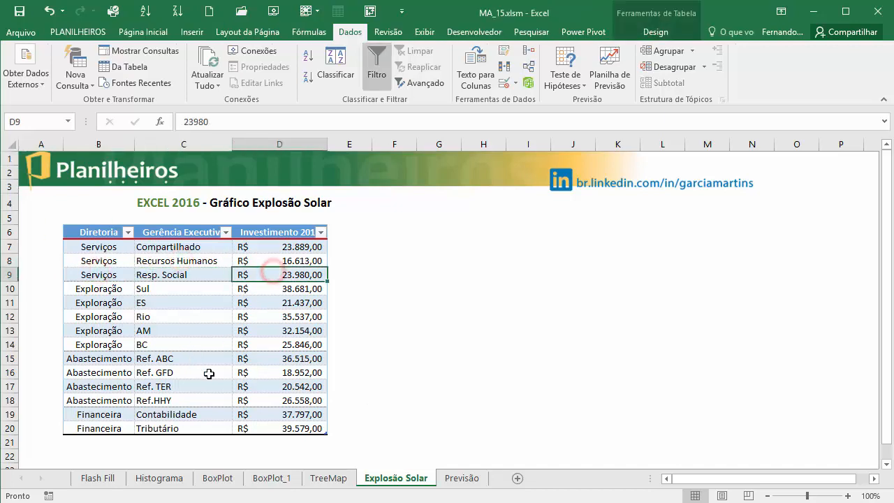
{"action": "left_click", "coordinate": [98, 232]}
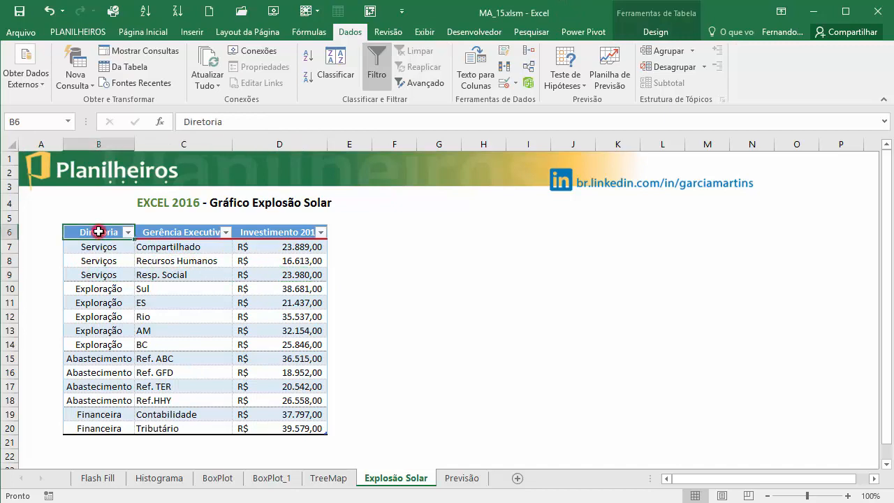
{"action": "left_click", "coordinate": [174, 232]}
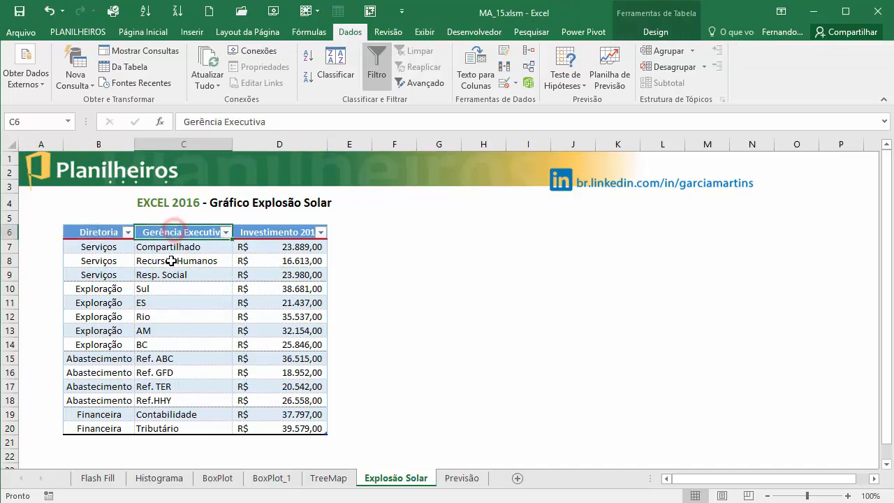
{"action": "left_click", "coordinate": [92, 260]}
{"action": "left_click", "coordinate": [98, 275]}
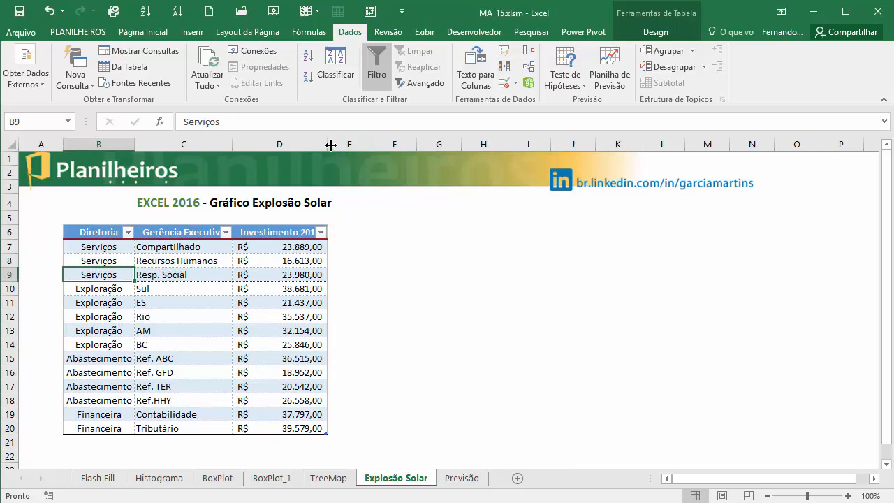
Step: Widen column D to fit the Investimento 2016 header and insert a Sunburst chart from the investment table
{"action": "left_click_drag", "start_coordinate": [327, 144], "coordinate": [344, 144]}
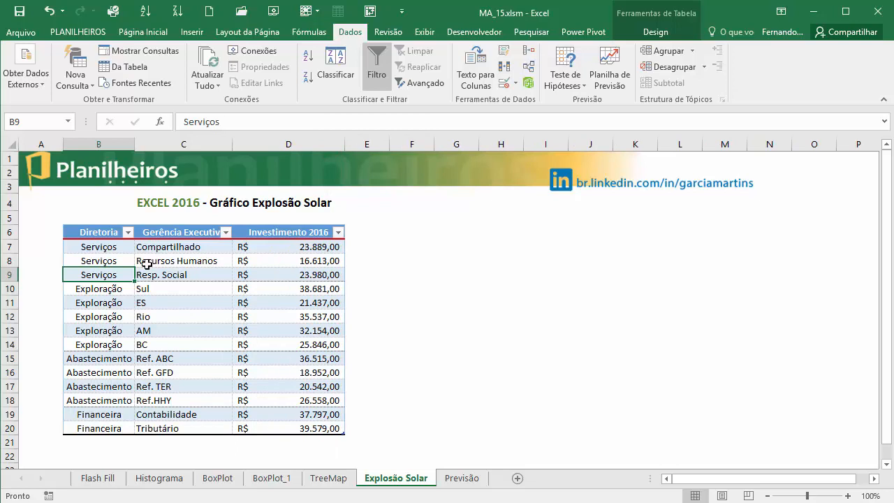
{"action": "left_click", "coordinate": [221, 317]}
{"action": "left_click", "coordinate": [125, 289]}
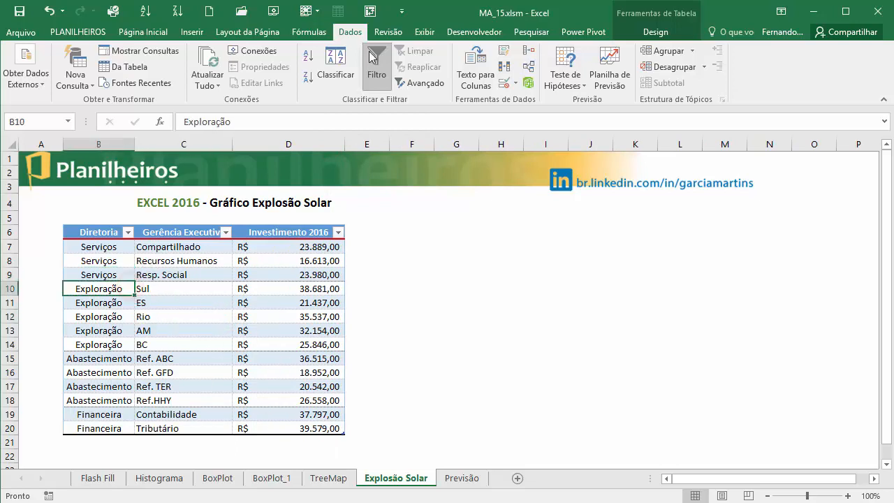
{"action": "left_click", "coordinate": [192, 32]}
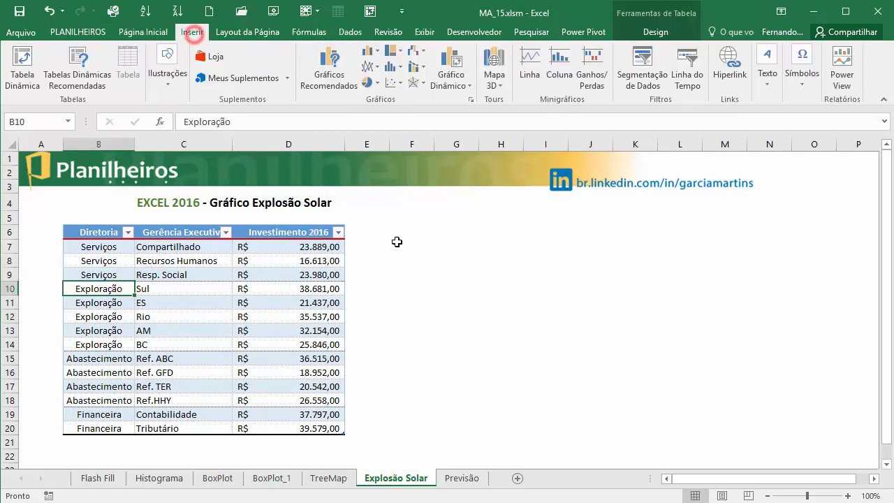
{"action": "left_click", "coordinate": [393, 50]}
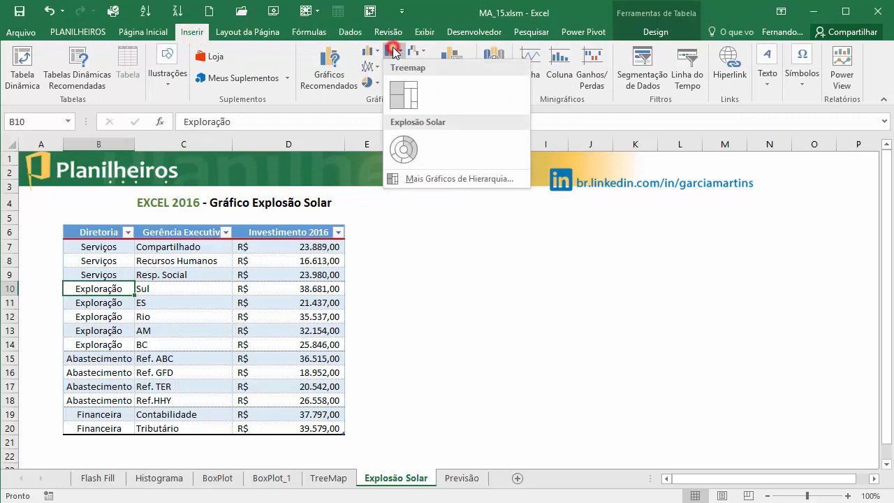
{"action": "left_click", "coordinate": [403, 148]}
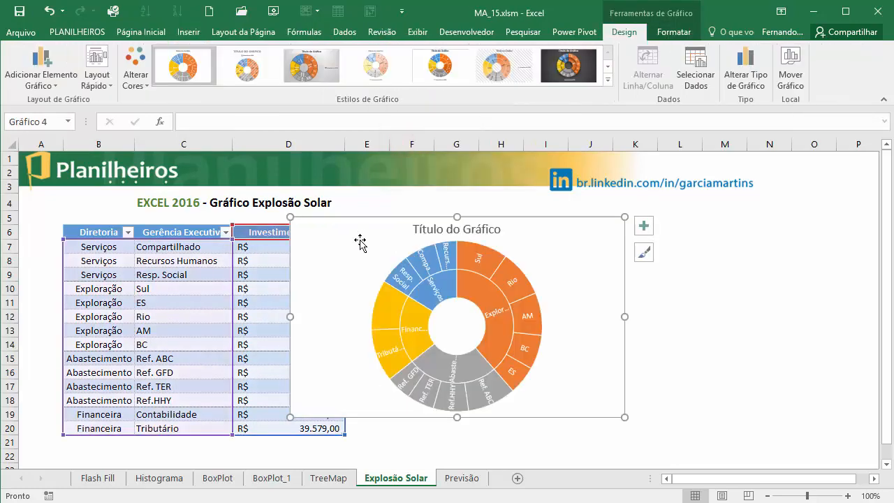
Step: Move the sunburst chart up to the sheet's first rows and enlarge it to span about columns D to P
{"action": "left_click", "coordinate": [361, 235]}
{"action": "left_click_drag", "start_coordinate": [373, 223], "coordinate": [302, 165]}
{"action": "left_click_drag", "start_coordinate": [545, 357], "coordinate": [792, 441]}
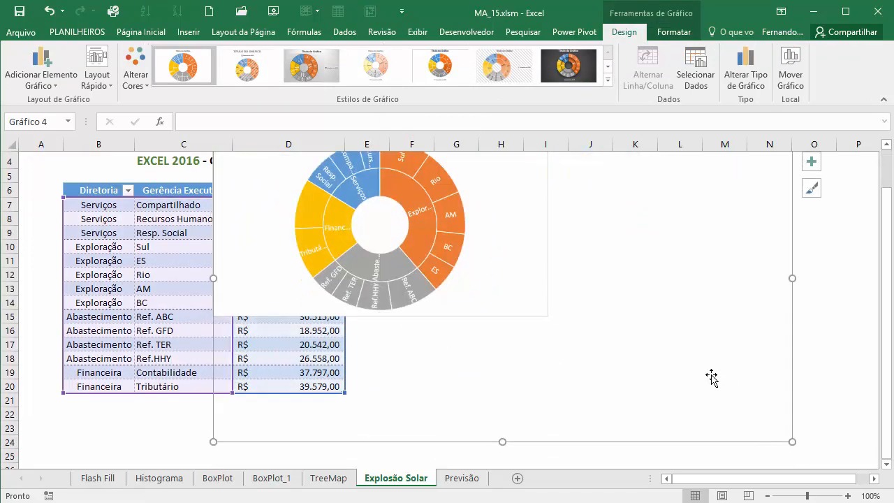
{"action": "scroll", "coordinate": [701, 379], "scroll_direction": "up", "scroll_amount": 1}
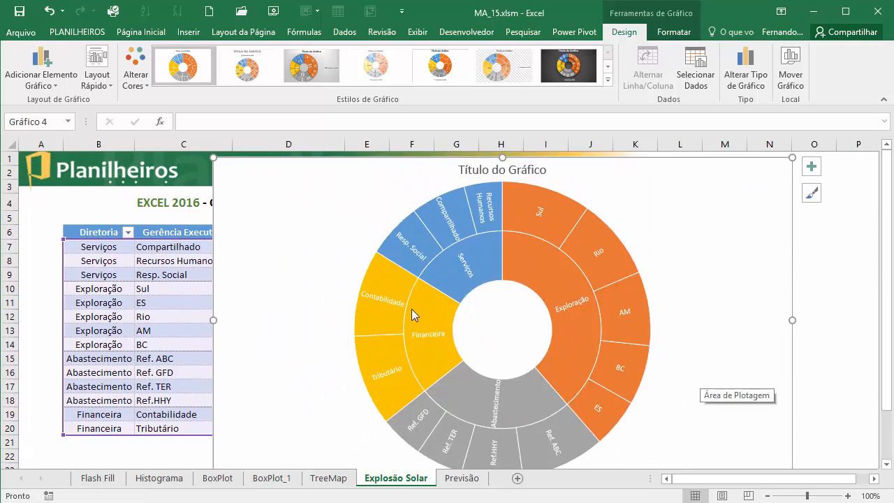
{"action": "left_click_drag", "start_coordinate": [283, 175], "coordinate": [362, 173]}
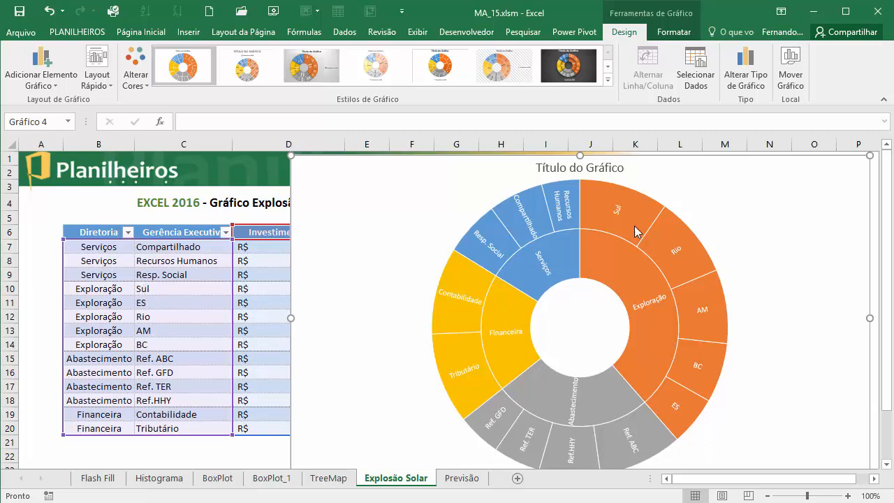
Step: Examine the investment values of the sunburst's outer segments in the Exploração and Serviços groups
{"action": "mouse_move", "coordinate": [614, 216]}
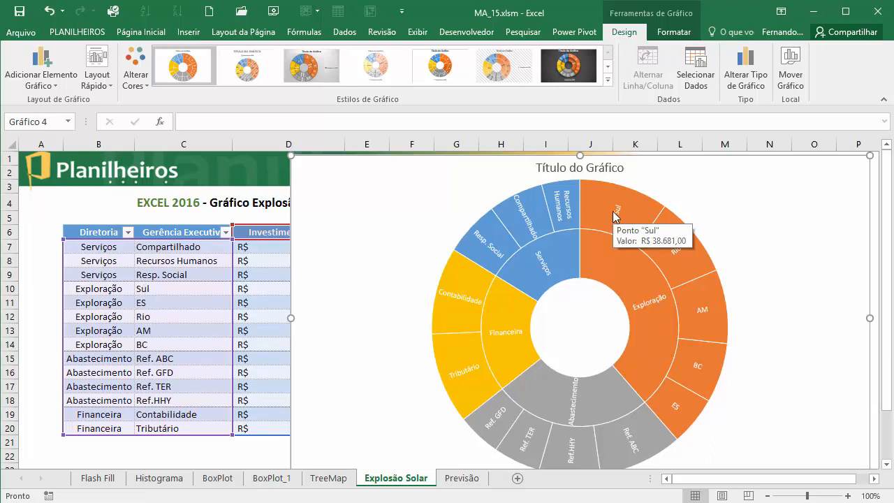
{"action": "mouse_move", "coordinate": [677, 251]}
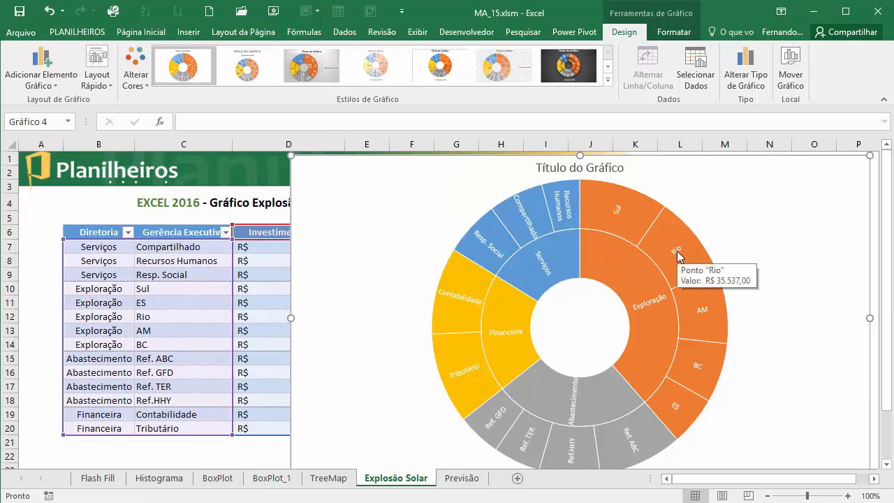
{"action": "mouse_move", "coordinate": [708, 332]}
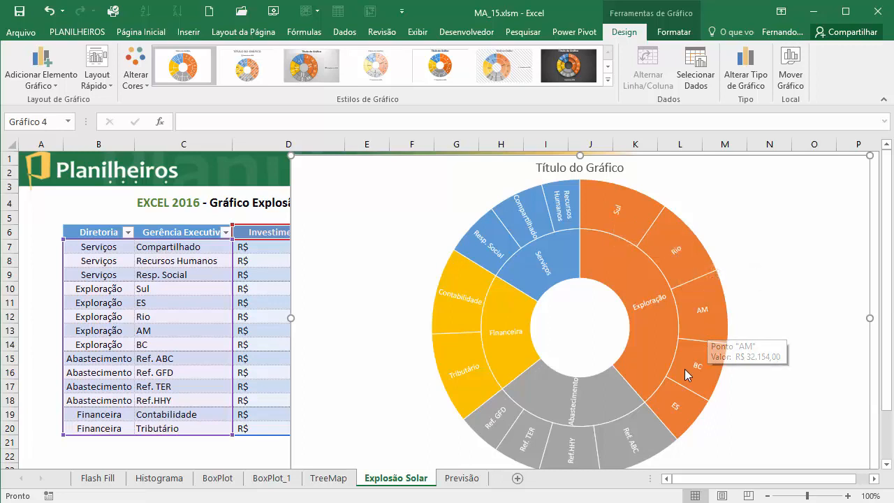
{"action": "mouse_move", "coordinate": [685, 369]}
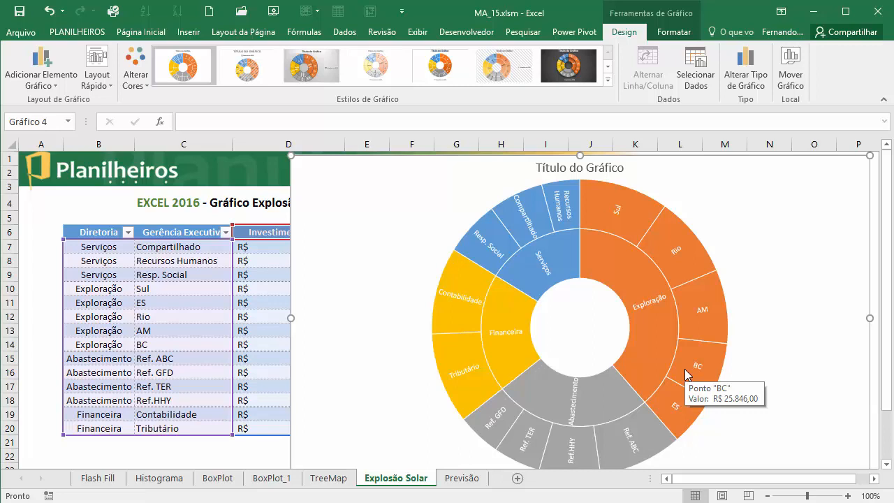
{"action": "mouse_move", "coordinate": [665, 405]}
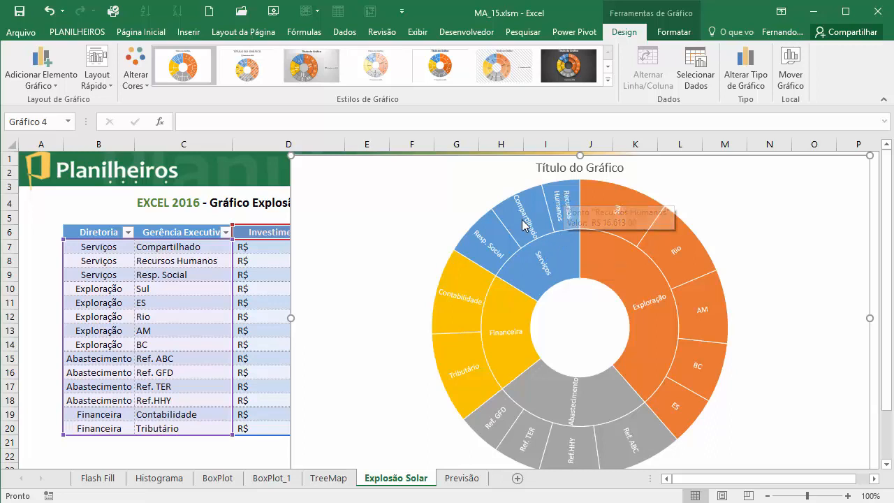
{"action": "mouse_move", "coordinate": [492, 246]}
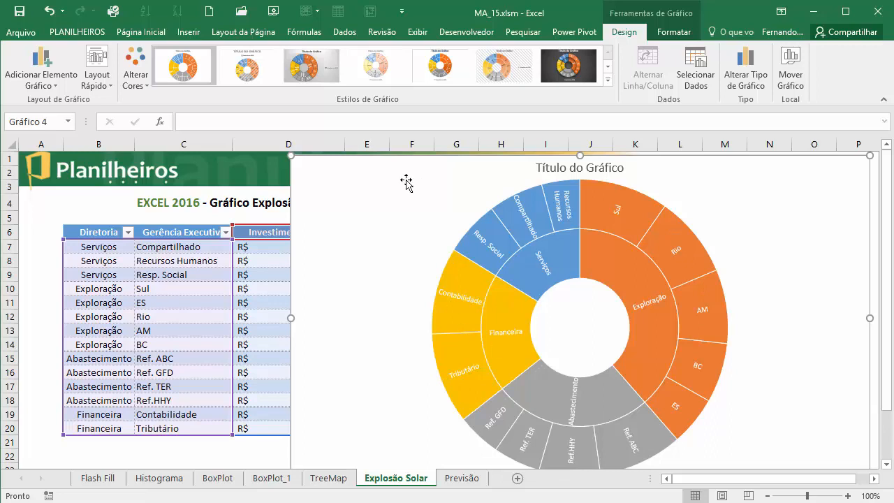
Step: Shift the chart slightly left, try the dark and hatched chart styles, and apply the fifth style, with a white background and shaded segments
{"action": "left_click_drag", "start_coordinate": [403, 179], "coordinate": [378, 176]}
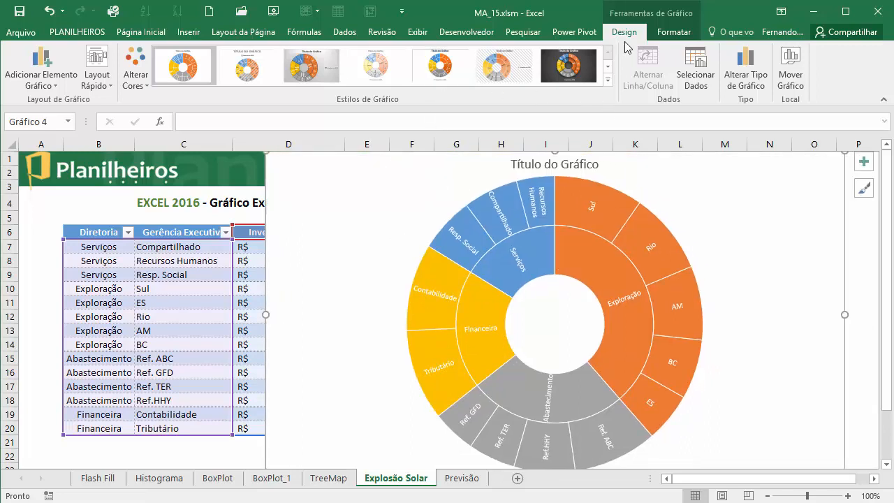
{"action": "left_click", "coordinate": [607, 81]}
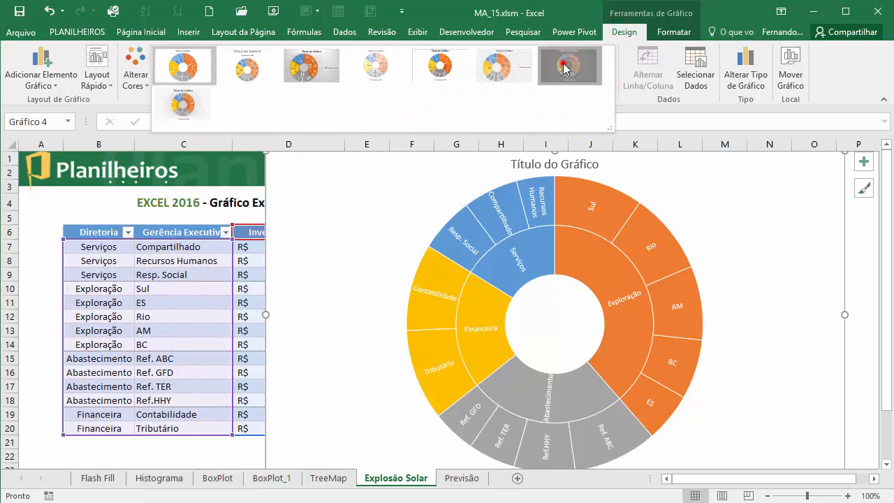
{"action": "left_click", "coordinate": [566, 65]}
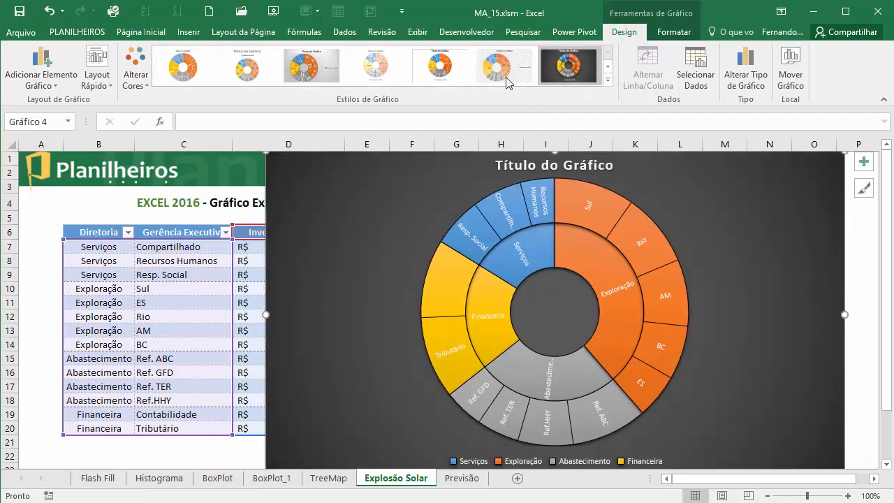
{"action": "left_click", "coordinate": [503, 72]}
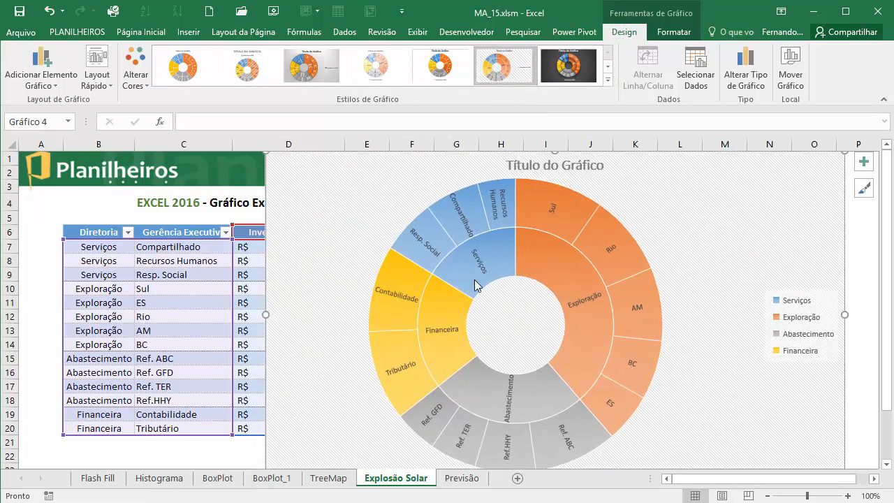
{"action": "left_click", "coordinate": [441, 73]}
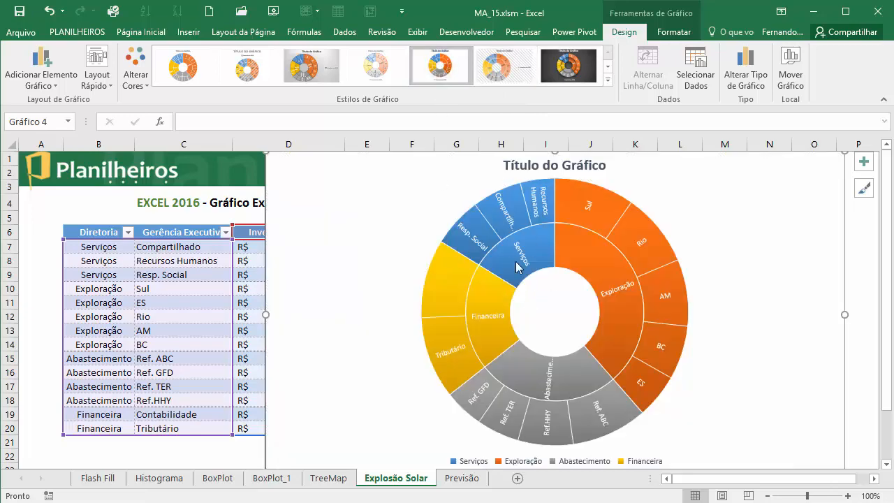
Step: Change the sunburst's colors to the third Colorido palette, starting with orange, yellow and green
{"action": "left_click", "coordinate": [134, 70]}
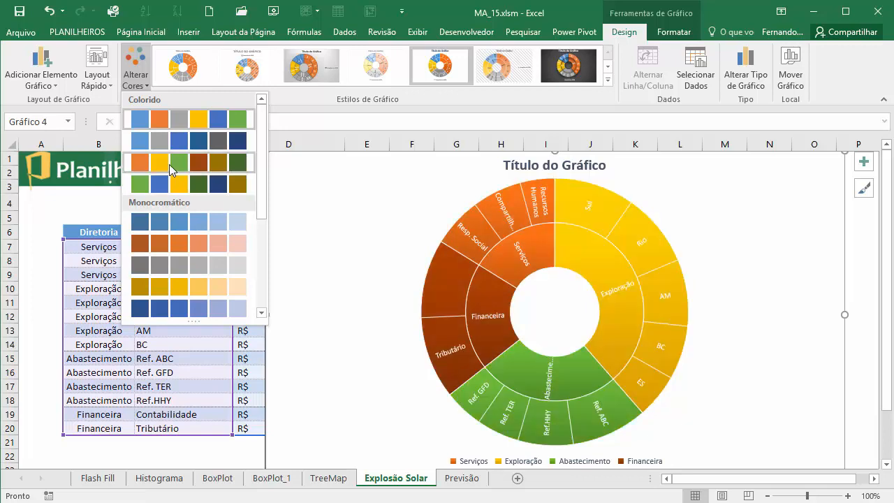
{"action": "left_click", "coordinate": [169, 164]}
{"action": "left_click", "coordinate": [359, 340]}
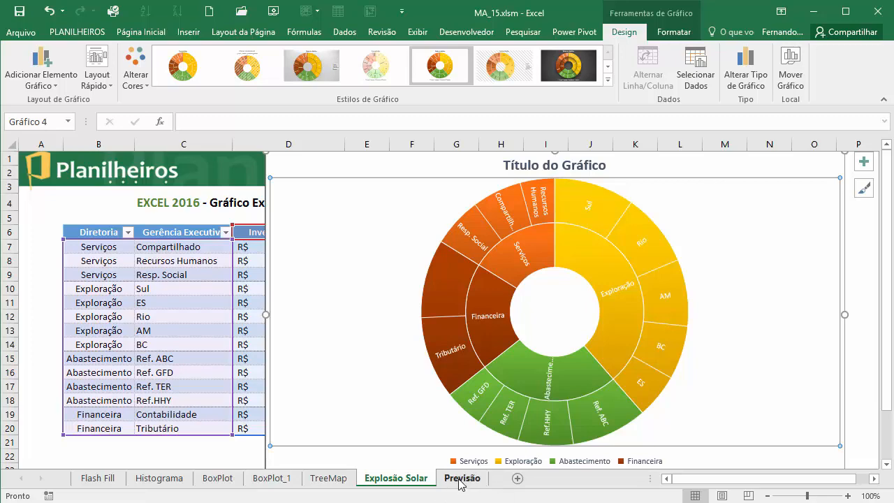
Step: Open the Previsão sheet and review its sales table, from the product and category columns to PrecoUnit, QtdVend and VlrVenda
{"action": "left_click", "coordinate": [462, 479]}
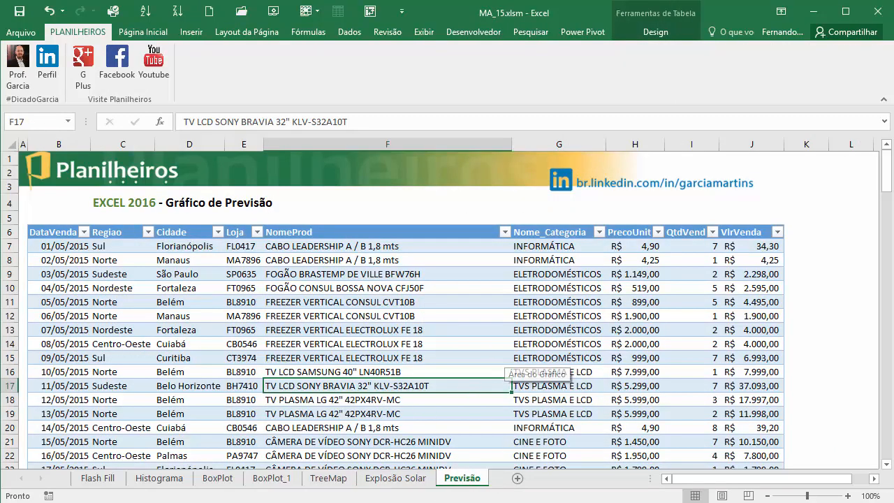
{"action": "left_click", "coordinate": [533, 326]}
{"action": "scroll", "coordinate": [399, 305], "scroll_direction": "down", "scroll_amount": 8}
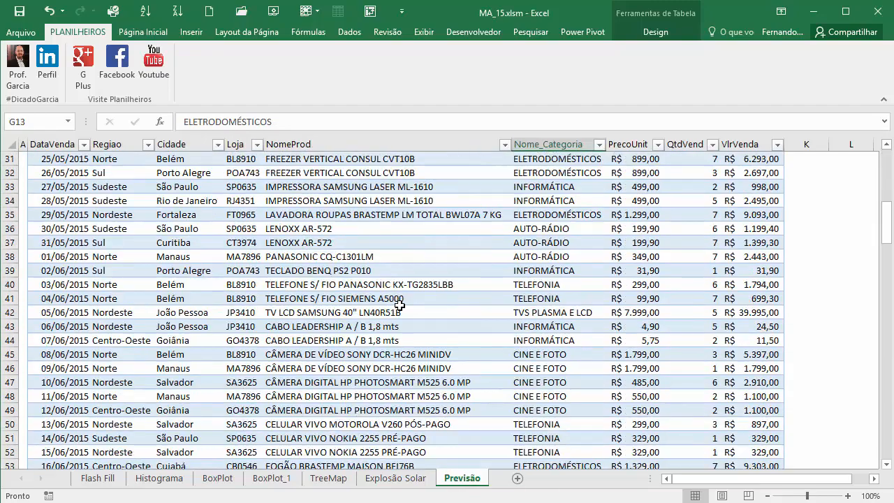
{"action": "scroll", "coordinate": [399, 305], "scroll_direction": "up", "scroll_amount": 10}
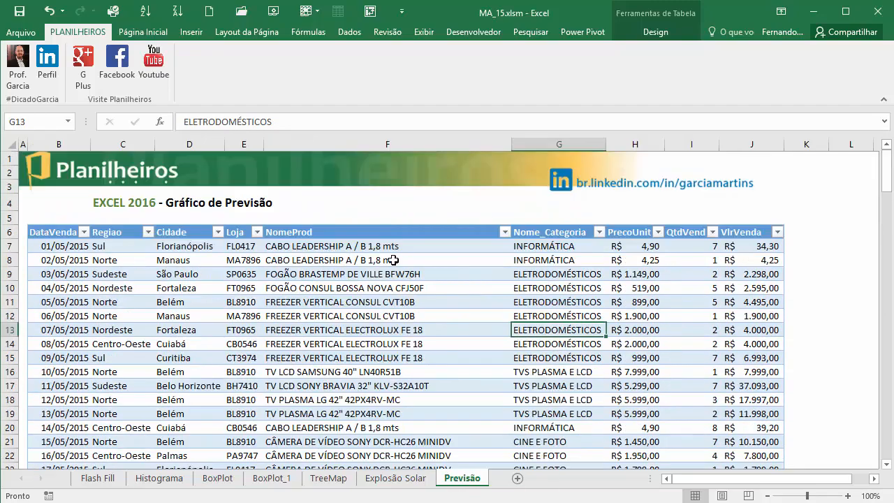
{"action": "left_click", "coordinate": [348, 259]}
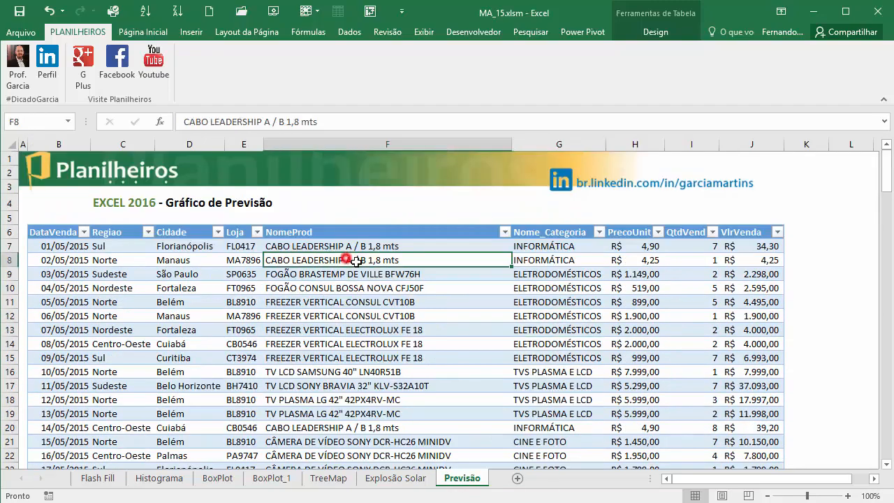
{"action": "left_click", "coordinate": [549, 257]}
{"action": "left_click", "coordinate": [636, 260]}
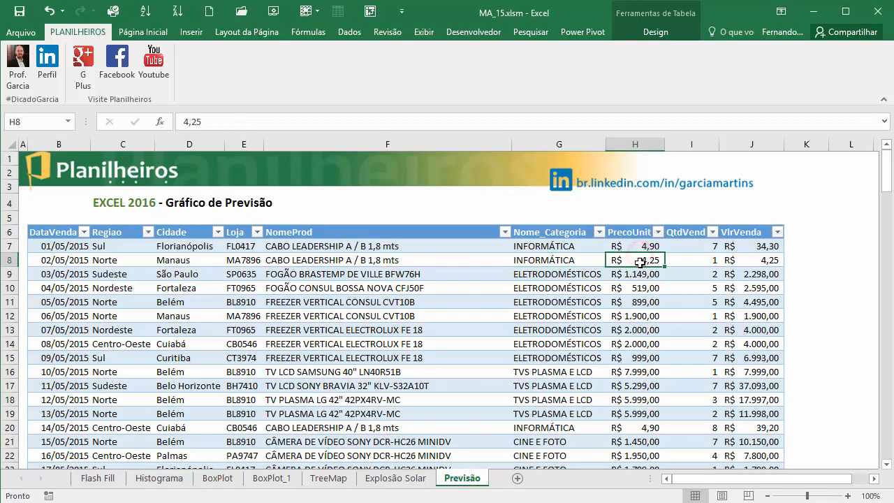
{"action": "left_click", "coordinate": [700, 260]}
{"action": "left_click", "coordinate": [765, 273]}
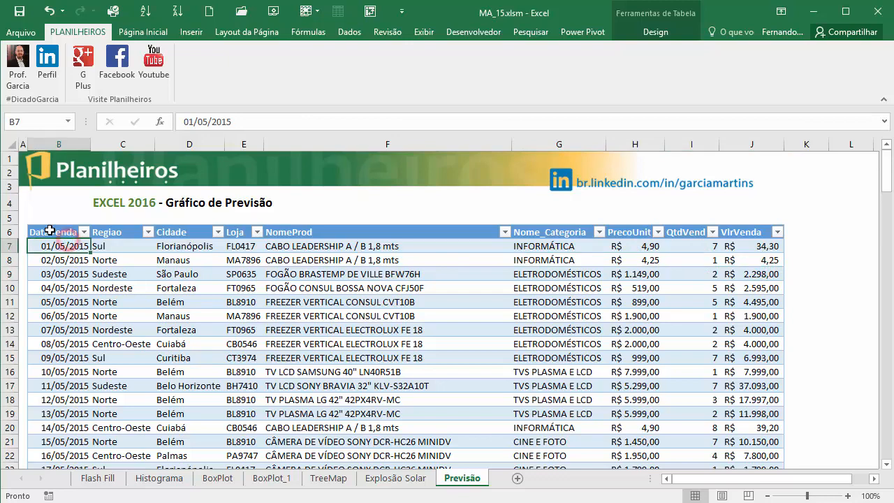
Step: Check the first dates in the DataVenda column for a regular daily sequence
{"action": "scroll", "coordinate": [66, 244], "scroll_direction": "down", "scroll_amount": 1}
{"action": "left_click", "coordinate": [45, 200]}
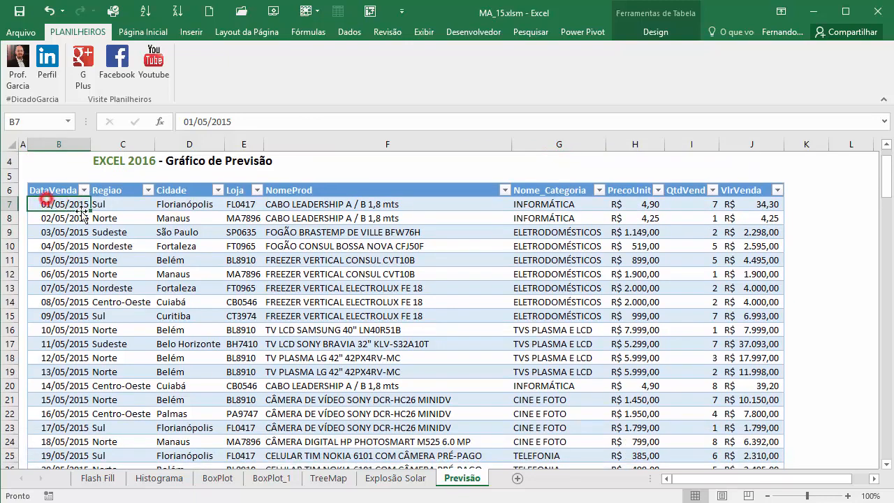
{"action": "left_click", "coordinate": [56, 219]}
{"action": "left_click", "coordinate": [59, 232]}
{"action": "left_click", "coordinate": [71, 246]}
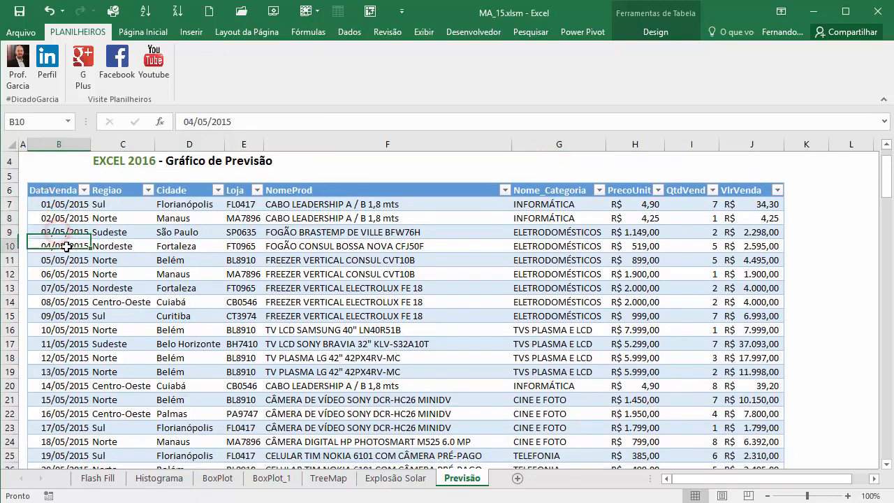
{"action": "left_click", "coordinate": [73, 260]}
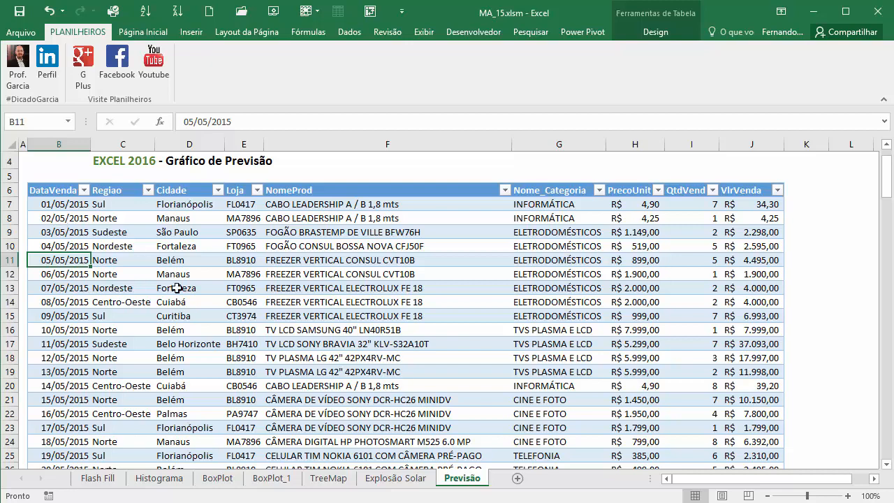
{"action": "left_click", "coordinate": [377, 328]}
{"action": "left_click", "coordinate": [447, 286]}
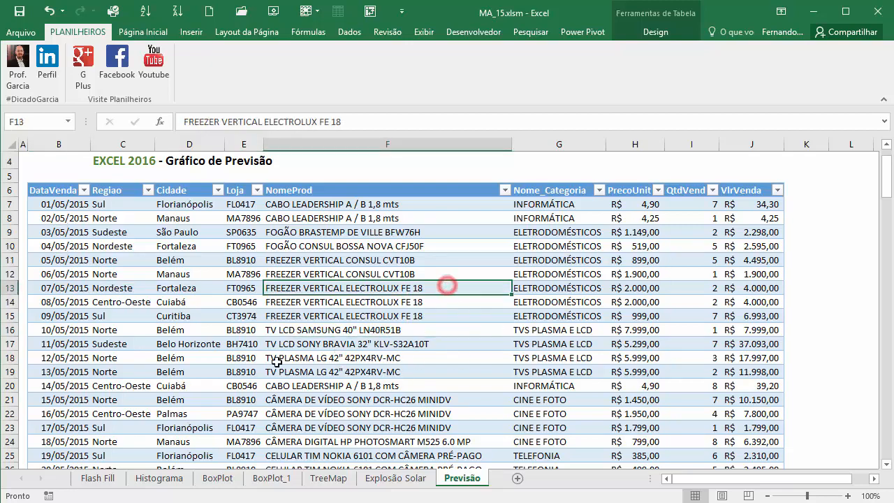
{"action": "left_click", "coordinate": [458, 316]}
{"action": "left_click", "coordinate": [273, 369]}
{"action": "left_click", "coordinate": [139, 288]}
{"action": "left_click", "coordinate": [353, 270]}
{"action": "left_click", "coordinate": [530, 299]}
{"action": "left_click", "coordinate": [452, 354]}
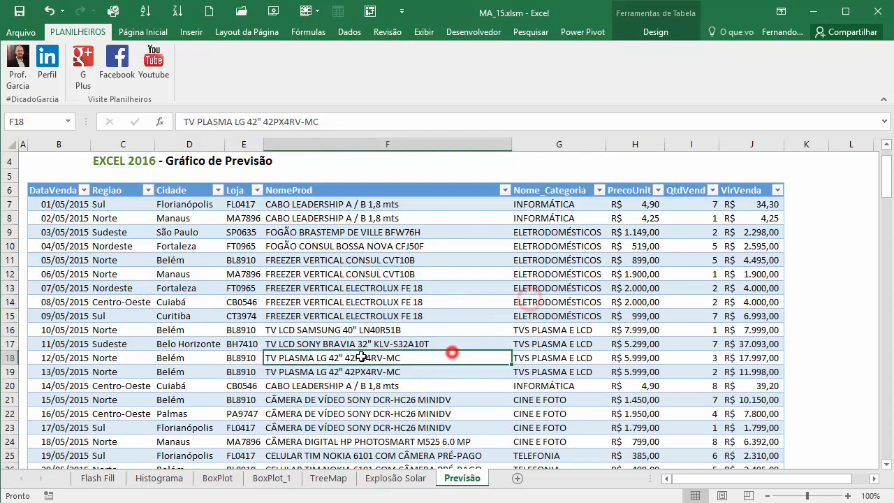
Step: Start a Forecast Sheet (Planilha de Previsão) from the sales table and move its dialog aside to uncover the data
{"action": "left_click", "coordinate": [261, 254]}
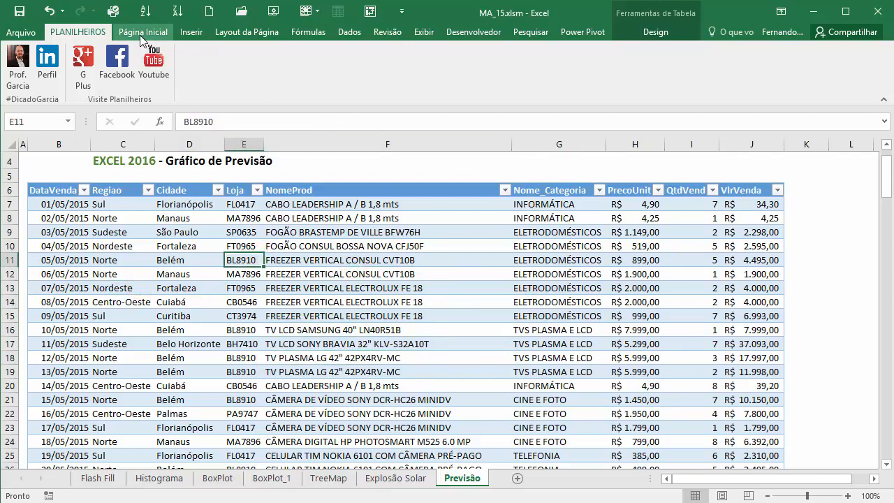
{"action": "left_click", "coordinate": [191, 32]}
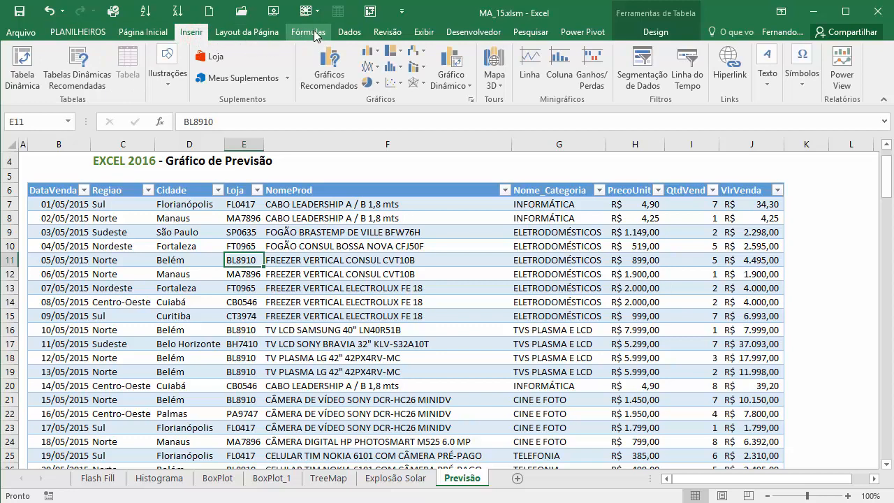
{"action": "left_click", "coordinate": [349, 32]}
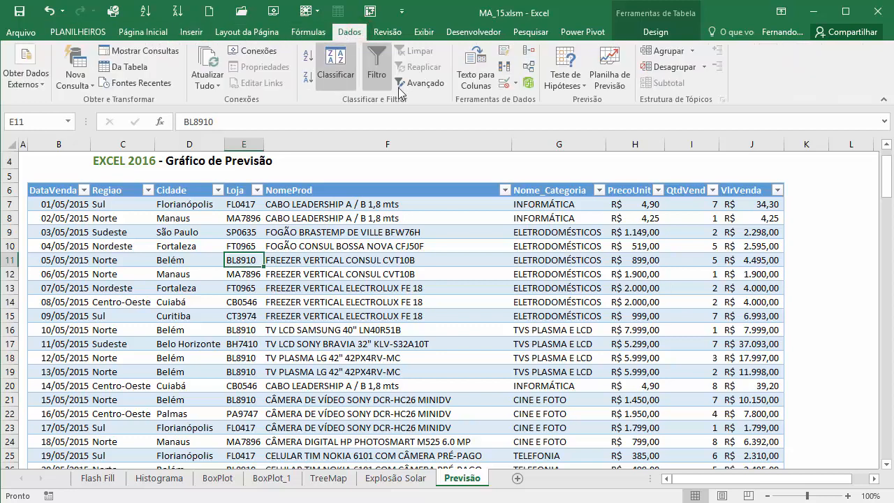
{"action": "left_click", "coordinate": [618, 68]}
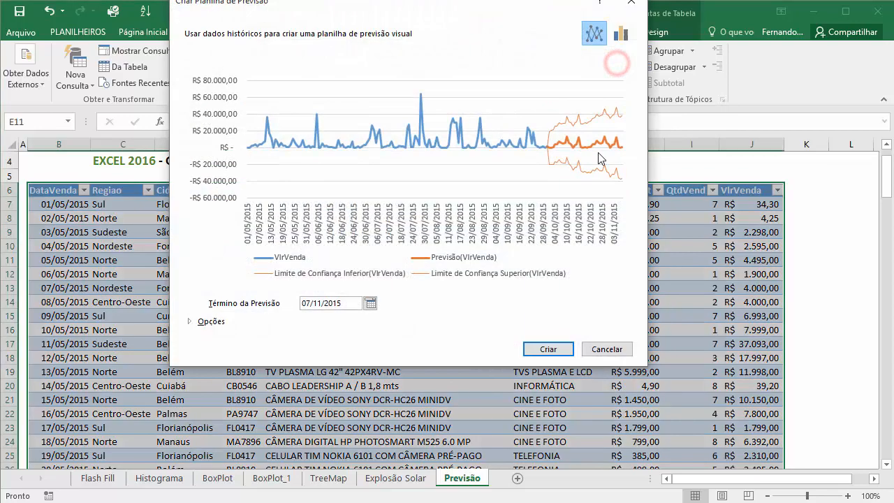
{"action": "left_click_drag", "start_coordinate": [401, 10], "coordinate": [238, 25]}
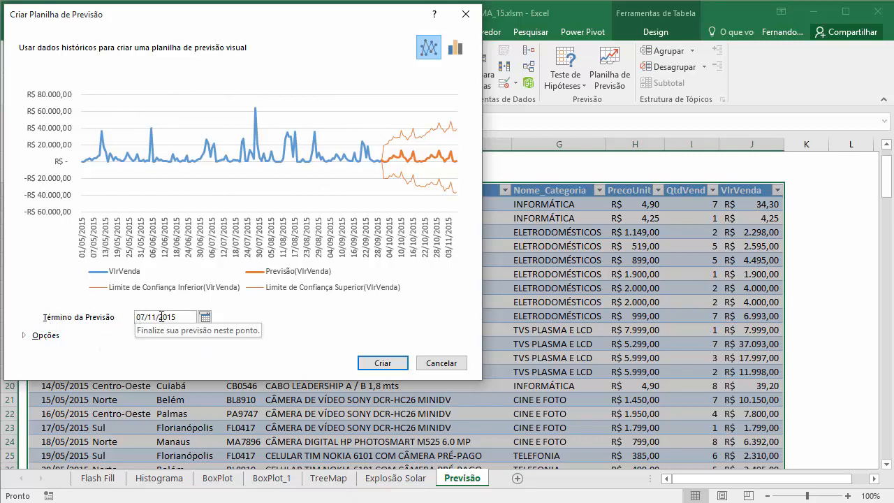
Step: Set the forecast end date (Término da Previsão) to 01/02/2016
{"action": "left_click", "coordinate": [204, 317]}
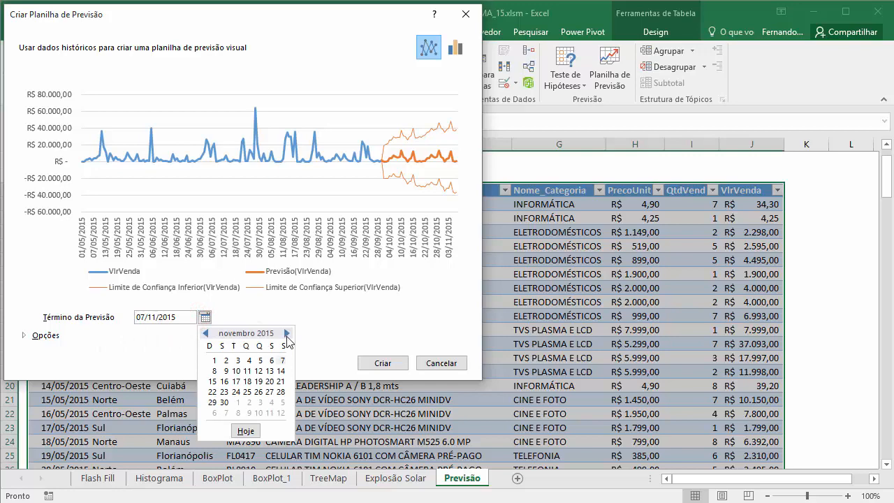
{"action": "left_click", "coordinate": [287, 334]}
{"action": "left_click", "coordinate": [287, 334]}
{"action": "left_click", "coordinate": [287, 334]}
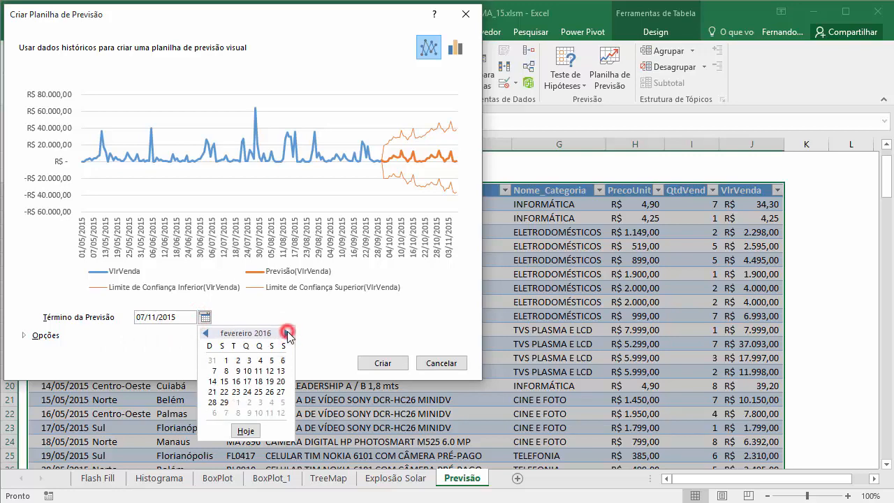
{"action": "left_click", "coordinate": [227, 361]}
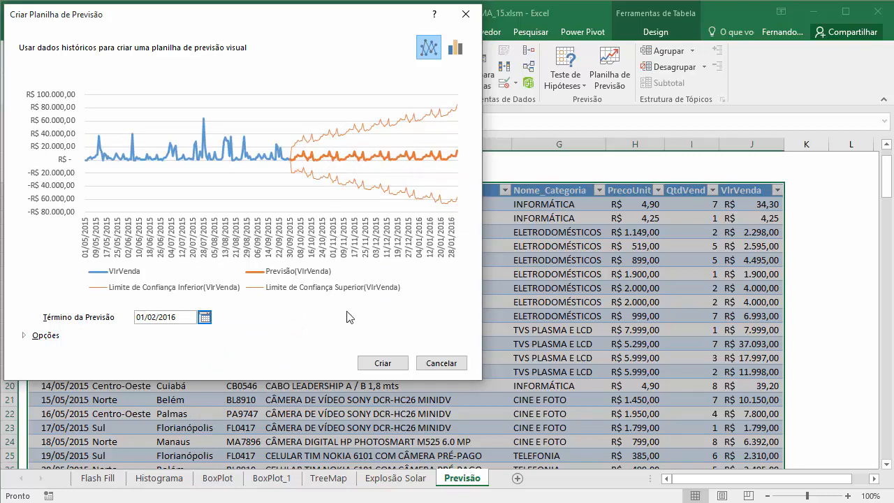
Step: Include the forecast statistics, keep Interpolação for missing points and Média for duplicates, and create the forecast sheet
{"action": "left_click", "coordinate": [42, 335]}
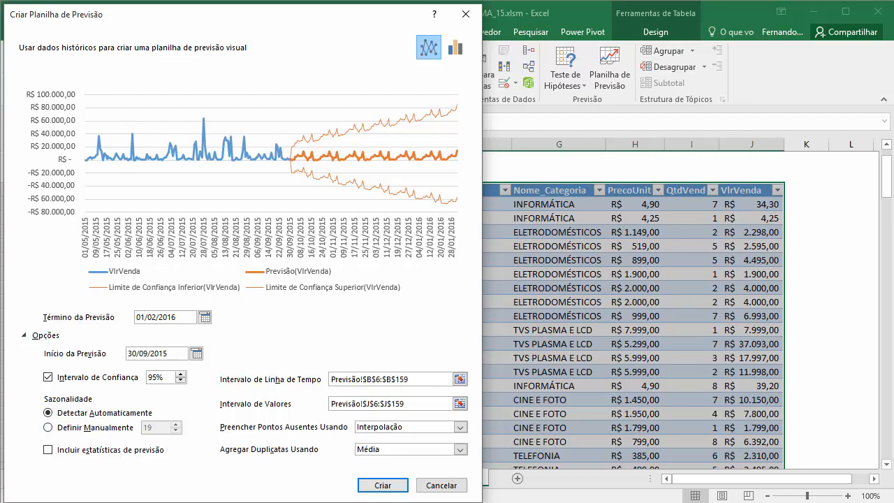
{"action": "left_click", "coordinate": [48, 451]}
{"action": "left_click", "coordinate": [461, 427]}
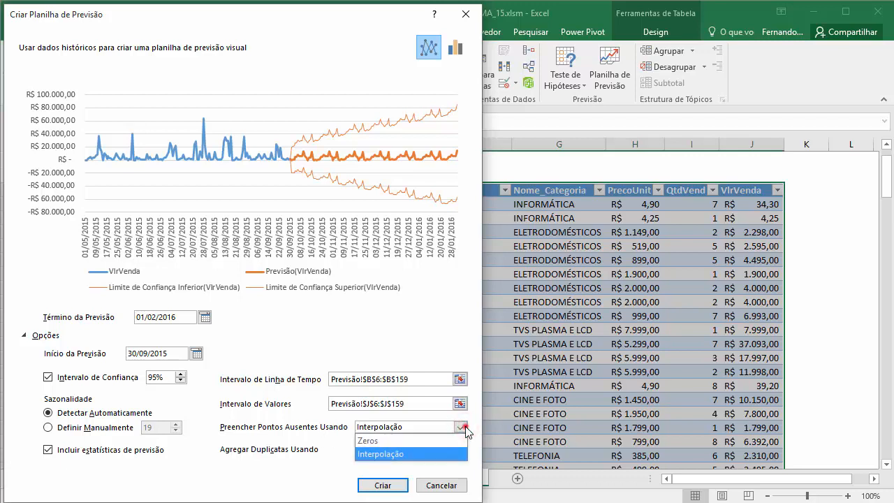
{"action": "left_click", "coordinate": [464, 428]}
{"action": "key", "text": "Tab"}
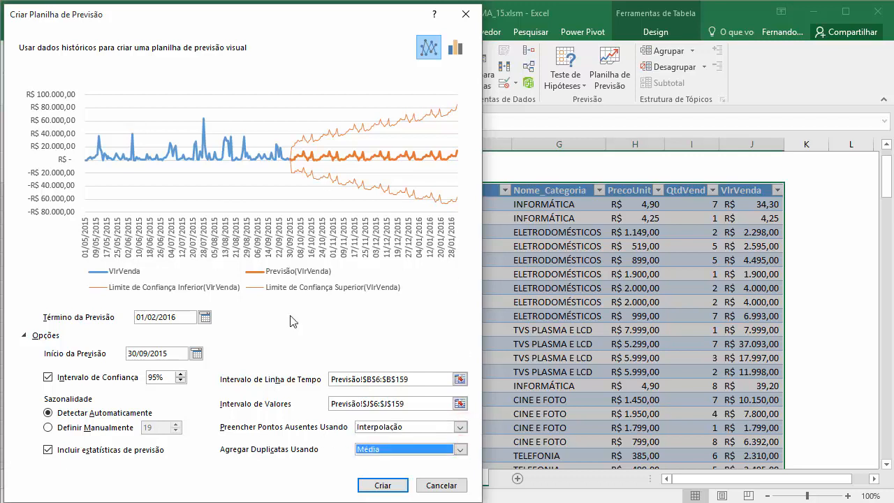
{"action": "left_click", "coordinate": [384, 489]}
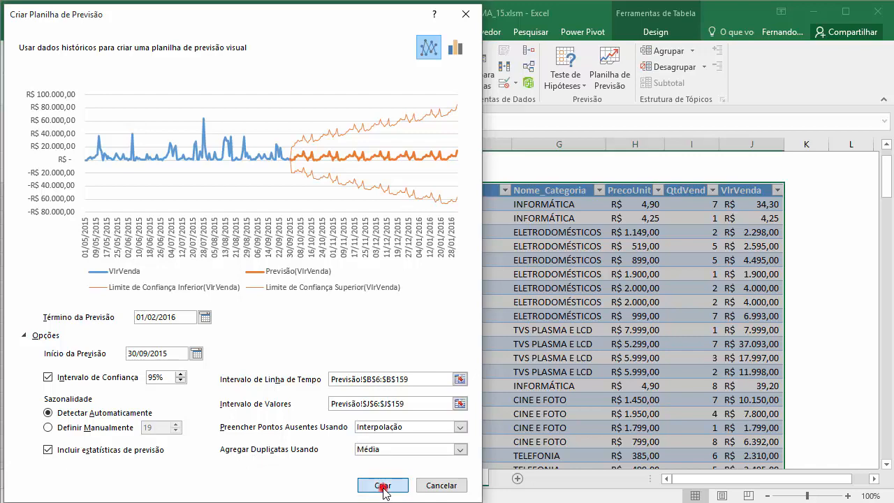
Step: Enlarge the forecast chart so it spans from cell A1 across to column J, down to about row 25
{"action": "left_click", "coordinate": [324, 241]}
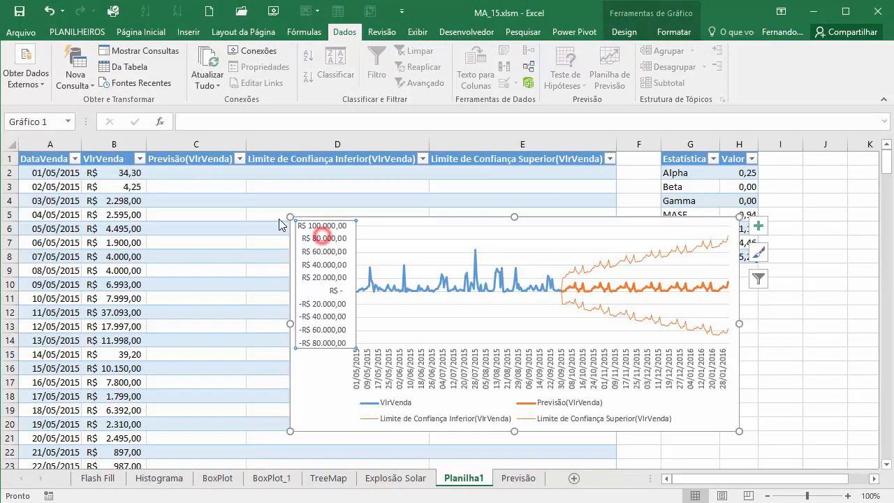
{"action": "left_click_drag", "start_coordinate": [290, 217], "coordinate": [19, 152]}
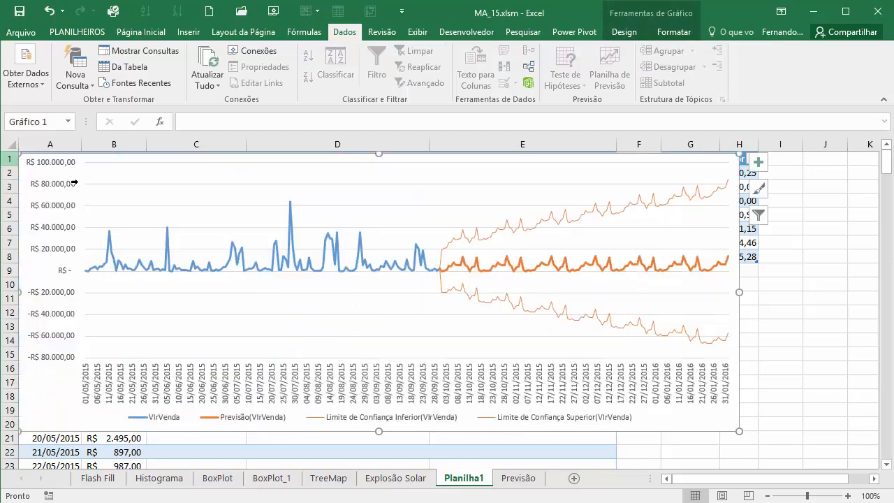
{"action": "left_click_drag", "start_coordinate": [736, 431], "coordinate": [861, 462]}
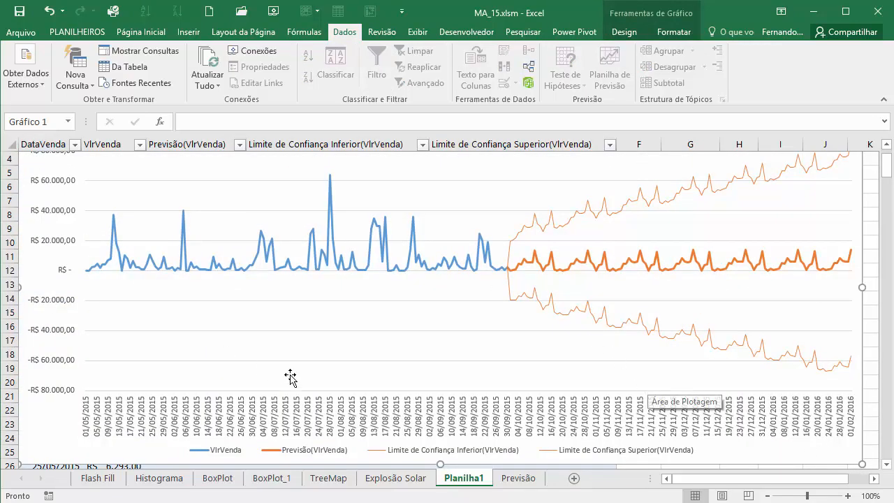
{"action": "scroll", "coordinate": [42, 333], "scroll_direction": "up", "scroll_amount": 1}
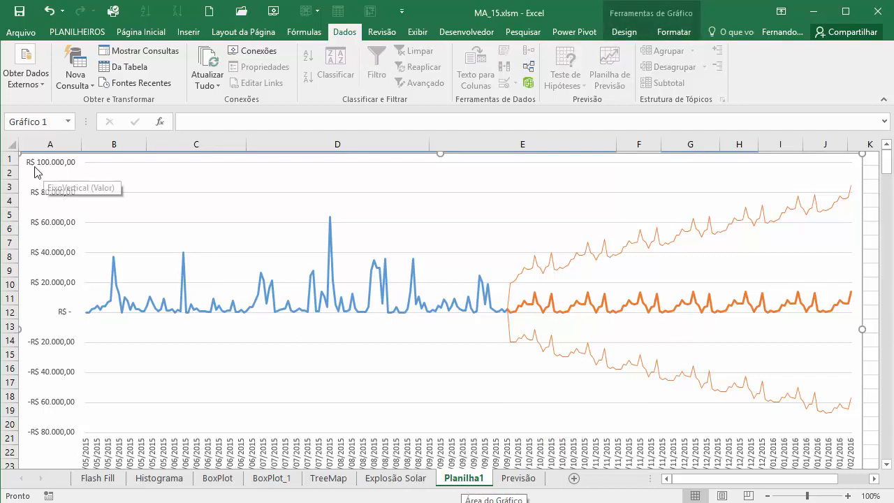
Step: Move the forecast chart beyond the statistics table and locate the 30/09/2015 row where the forecast starts
{"action": "left_click_drag", "start_coordinate": [26, 160], "coordinate": [809, 179]}
{"action": "left_click", "coordinate": [249, 238]}
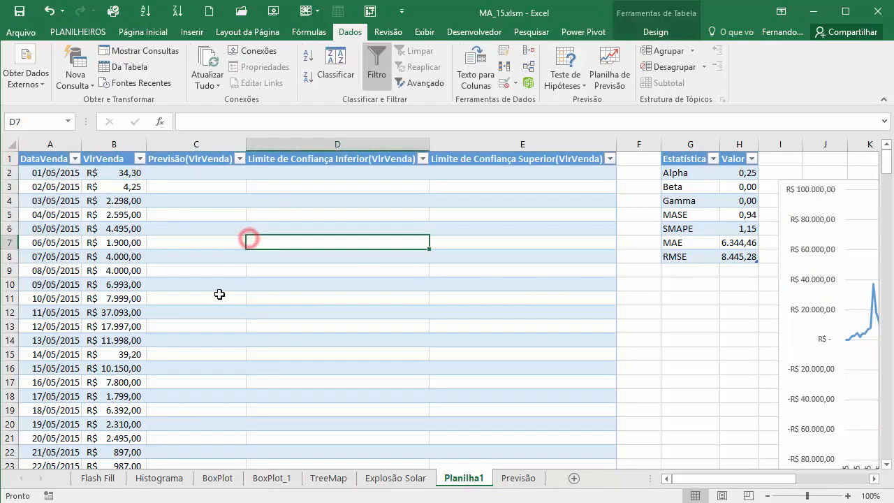
{"action": "scroll", "coordinate": [217, 294], "scroll_direction": "down", "scroll_amount": 7}
{"action": "scroll", "coordinate": [217, 309], "scroll_direction": "down", "scroll_amount": 20}
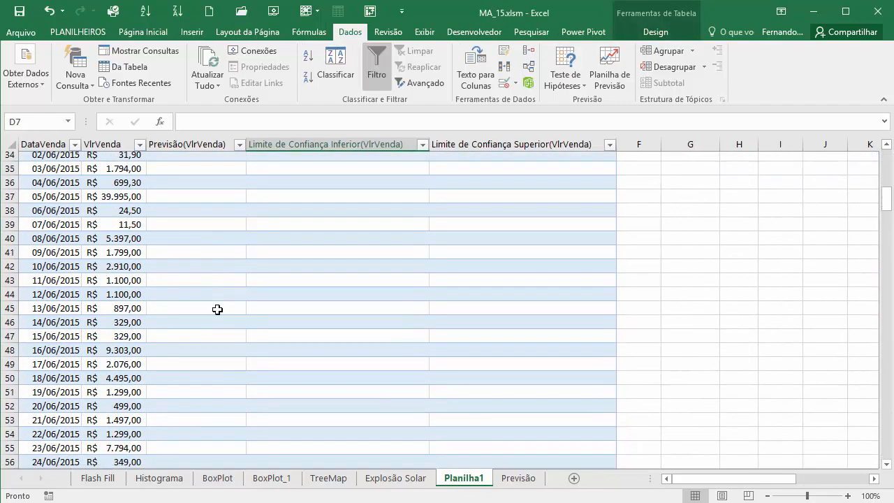
{"action": "scroll", "coordinate": [218, 310], "scroll_direction": "down", "scroll_amount": 14}
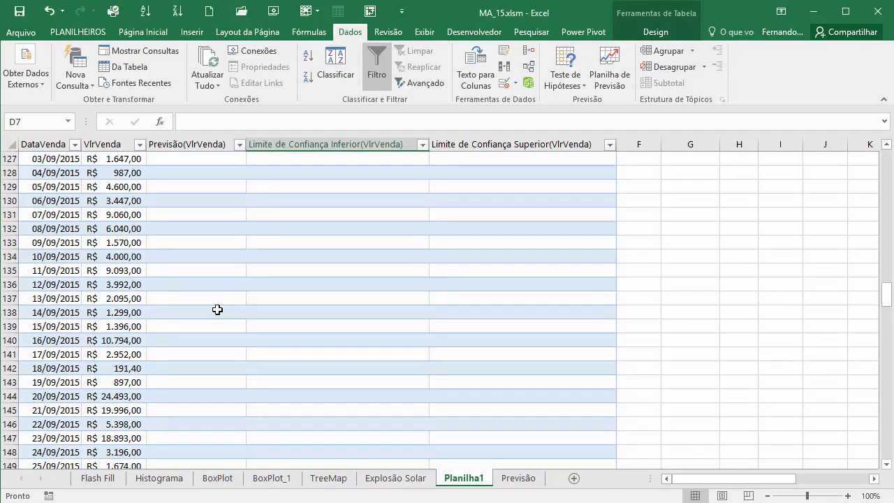
{"action": "left_click", "coordinate": [43, 280]}
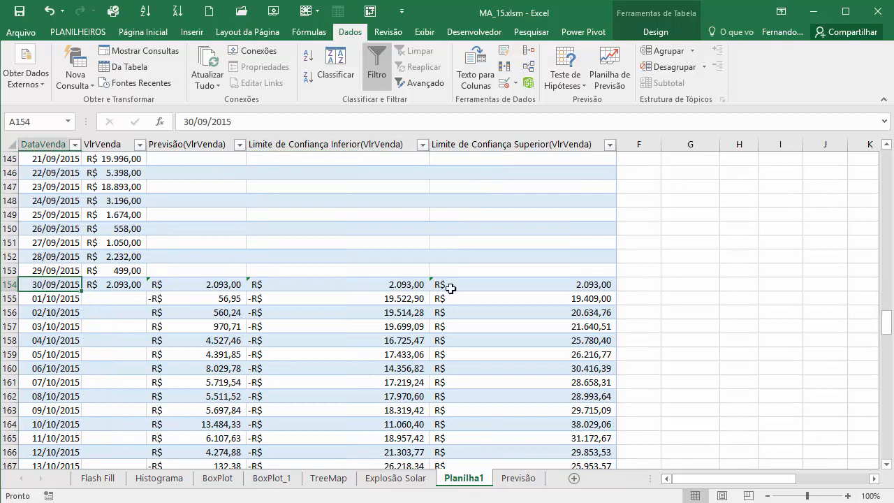
Step: Inspect the formulas in the Previsão and lower and upper confidence limit columns, following the forecast rows into January 2016
{"action": "left_click", "coordinate": [291, 307]}
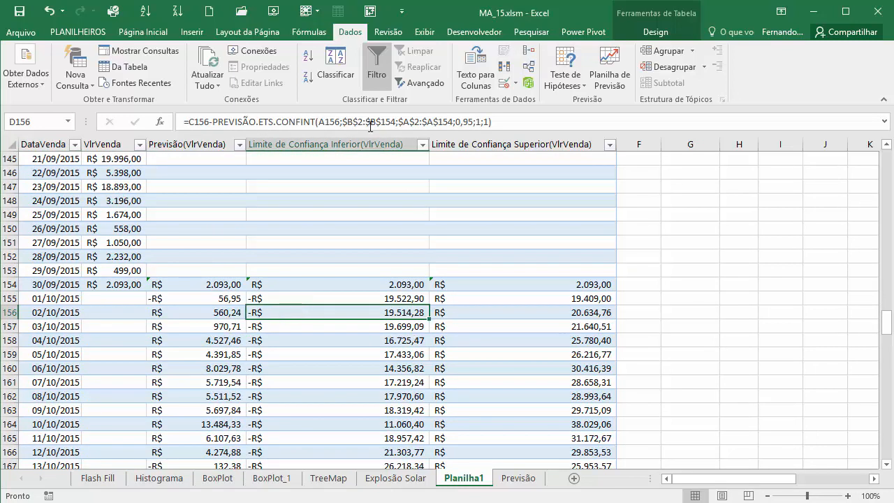
{"action": "left_click", "coordinate": [203, 326]}
{"action": "left_click", "coordinate": [505, 326]}
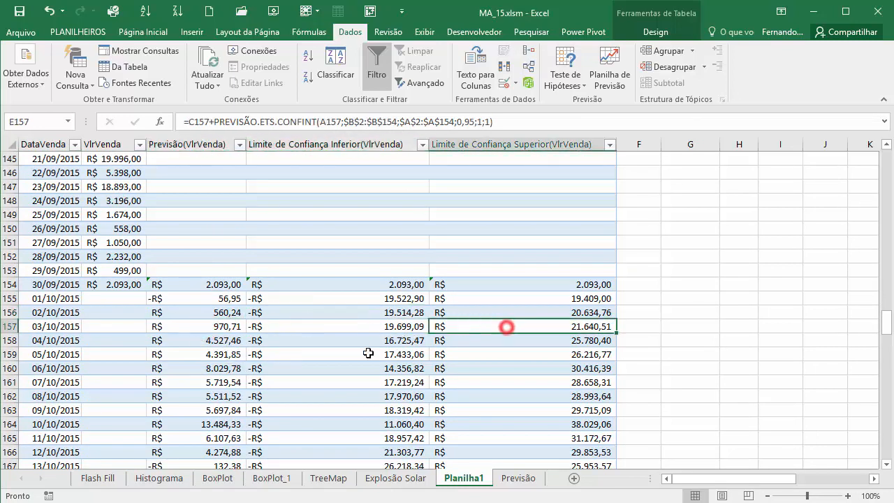
{"action": "left_click", "coordinate": [346, 353]}
{"action": "left_click", "coordinate": [204, 354]}
{"action": "scroll", "coordinate": [302, 383], "scroll_direction": "down", "scroll_amount": 20}
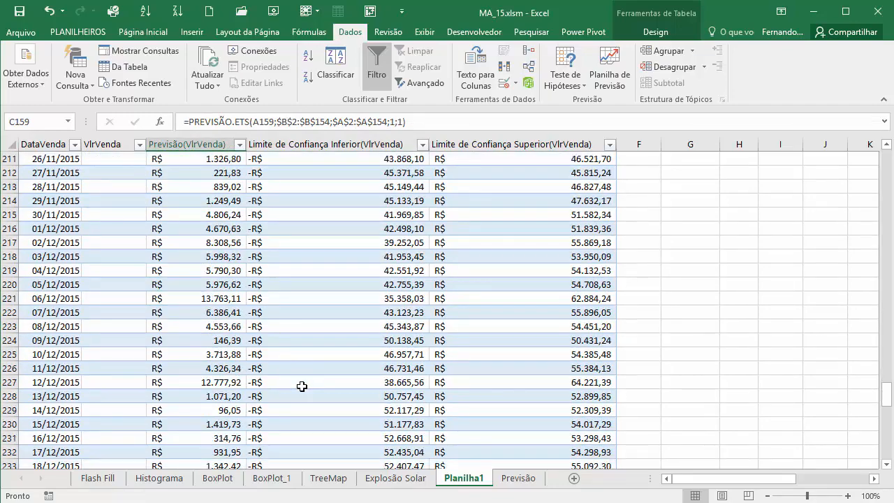
{"action": "scroll", "coordinate": [302, 386], "scroll_direction": "down", "scroll_amount": 20}
{"action": "scroll", "coordinate": [303, 397], "scroll_direction": "up", "scroll_amount": 10}
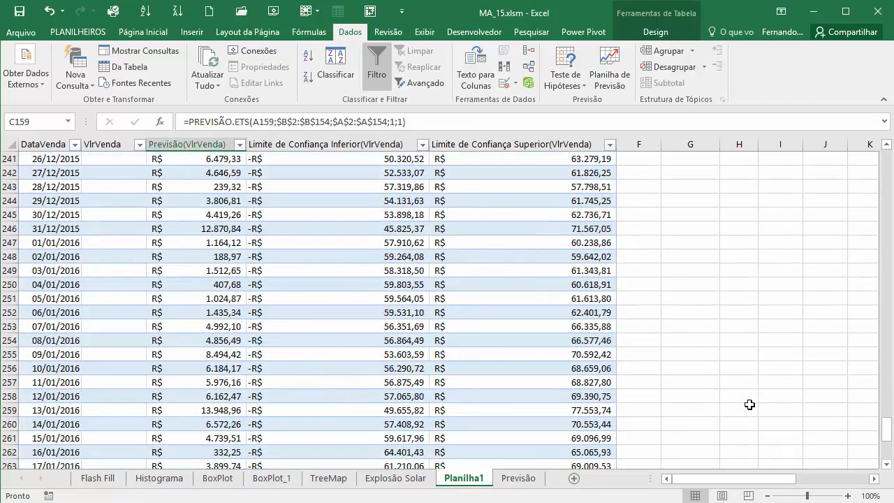
Step: Review the forecast statistics table at the top of the sheet, entry by entry from Alpha to RMSE
{"action": "left_click_drag", "start_coordinate": [888, 431], "coordinate": [885, 138]}
{"action": "left_click", "coordinate": [695, 173]}
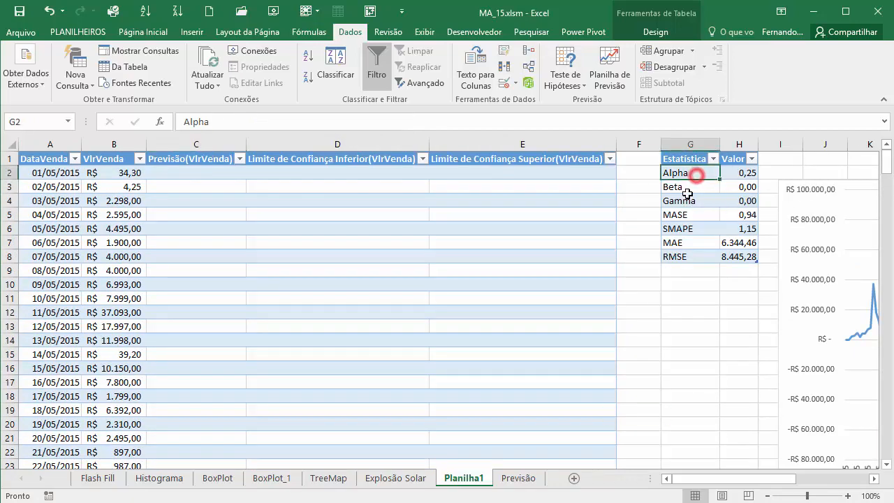
{"action": "left_click", "coordinate": [684, 185]}
{"action": "left_click", "coordinate": [700, 200]}
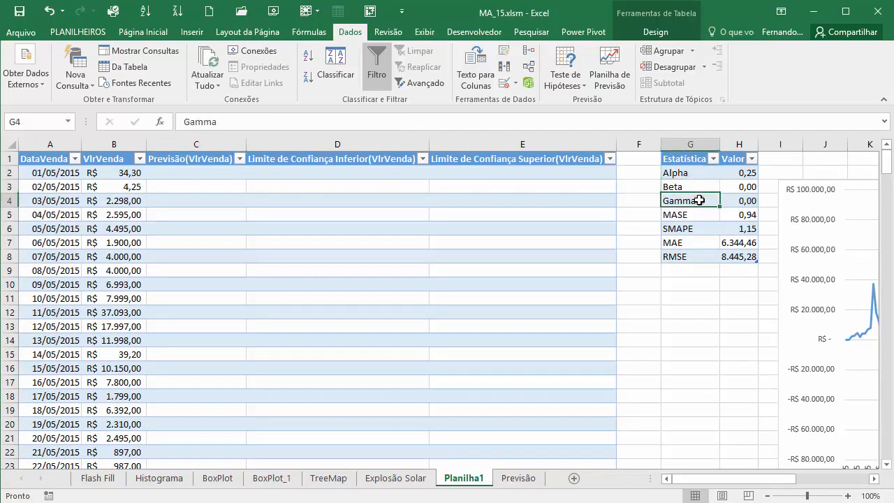
{"action": "left_click", "coordinate": [702, 214]}
{"action": "left_click", "coordinate": [704, 229]}
{"action": "left_click", "coordinate": [697, 242]}
{"action": "left_click", "coordinate": [694, 257]}
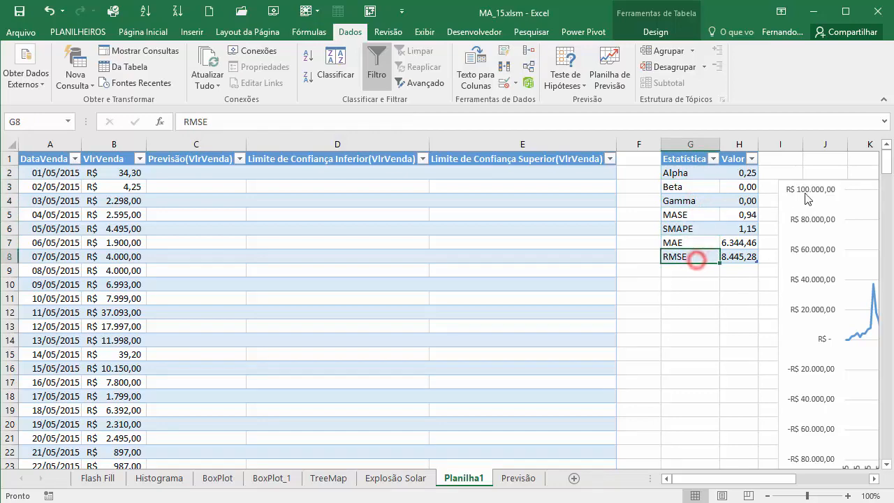
Step: Move the forecast chart back over the forecast table, starting at column A
{"action": "left_click", "coordinate": [813, 190]}
{"action": "left_click", "coordinate": [853, 185]}
{"action": "left_click_drag", "start_coordinate": [855, 186], "coordinate": [61, 179]}
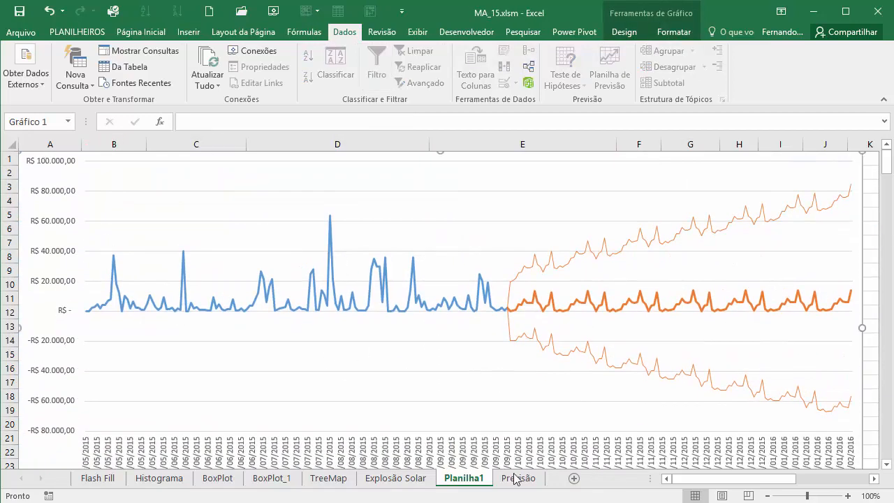
Step: Check the Previsão source sheet against Planilha1, show the PLANILHEIROS commands and return to the Flash Fill sheet
{"action": "left_click", "coordinate": [517, 478]}
{"action": "left_click", "coordinate": [465, 478]}
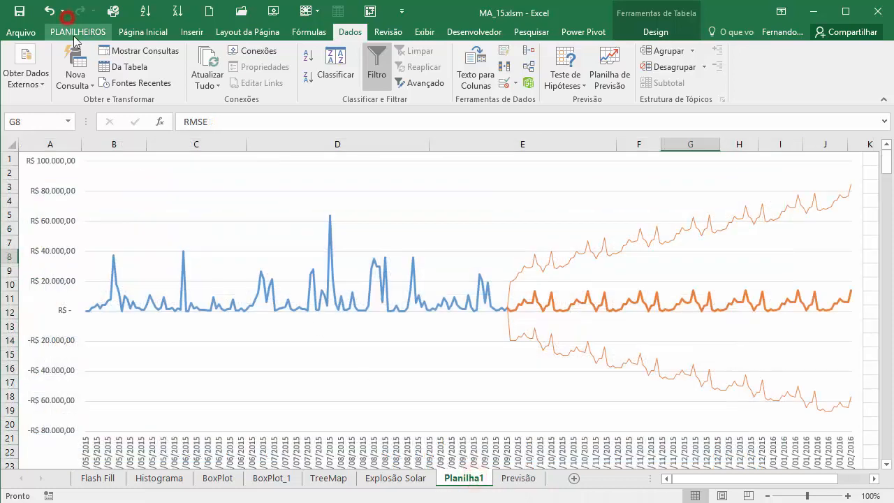
{"action": "left_click", "coordinate": [77, 31]}
{"action": "left_click", "coordinate": [80, 481]}
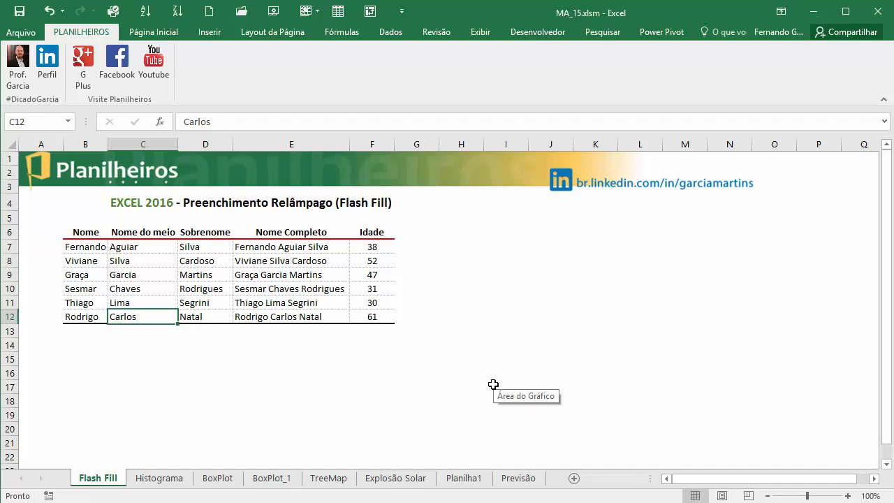
Step: Review the example sheets one after another, from Histograma through the box plot, TreeMap and Explosão Solar sheets to Previsão
{"action": "left_click", "coordinate": [147, 479]}
{"action": "left_click", "coordinate": [213, 482]}
{"action": "left_click", "coordinate": [256, 482]}
{"action": "left_click", "coordinate": [318, 482]}
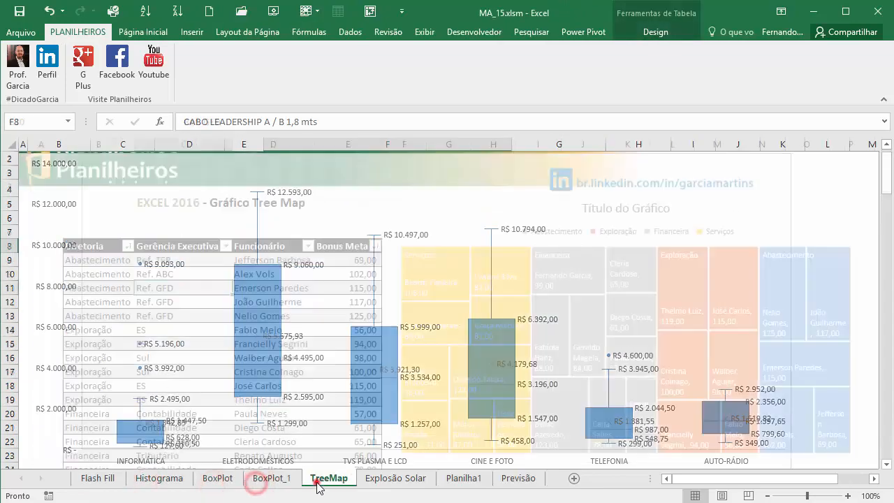
{"action": "left_click", "coordinate": [395, 479]}
{"action": "left_click", "coordinate": [464, 479]}
{"action": "left_click", "coordinate": [519, 479]}
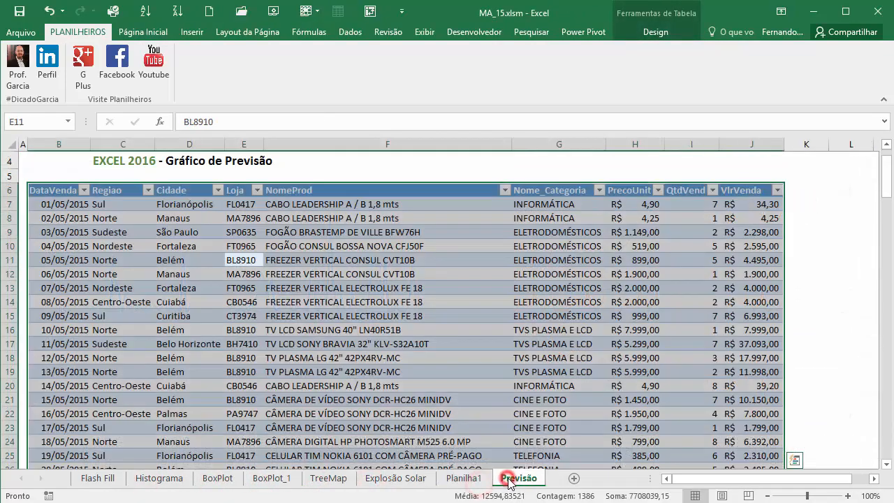
Step: Go back through the example sheets in reverse order, from Planilha1 to Flash Fill
{"action": "left_click", "coordinate": [450, 482]}
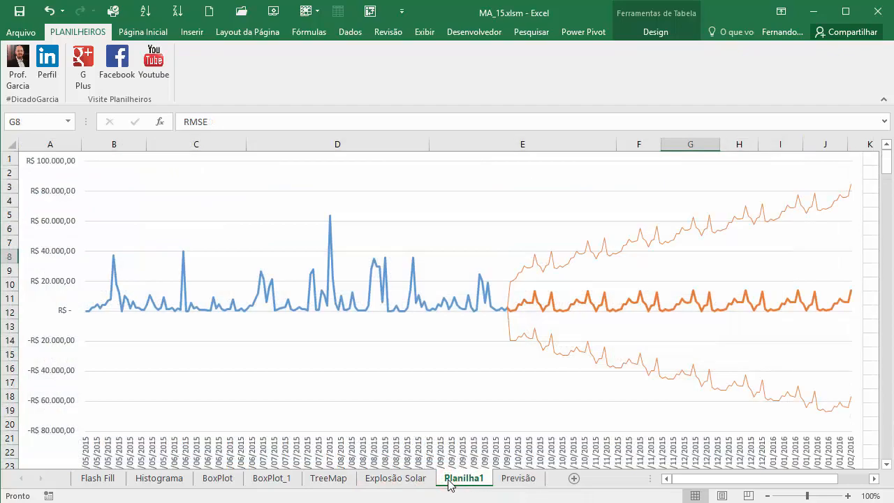
{"action": "left_click", "coordinate": [392, 481]}
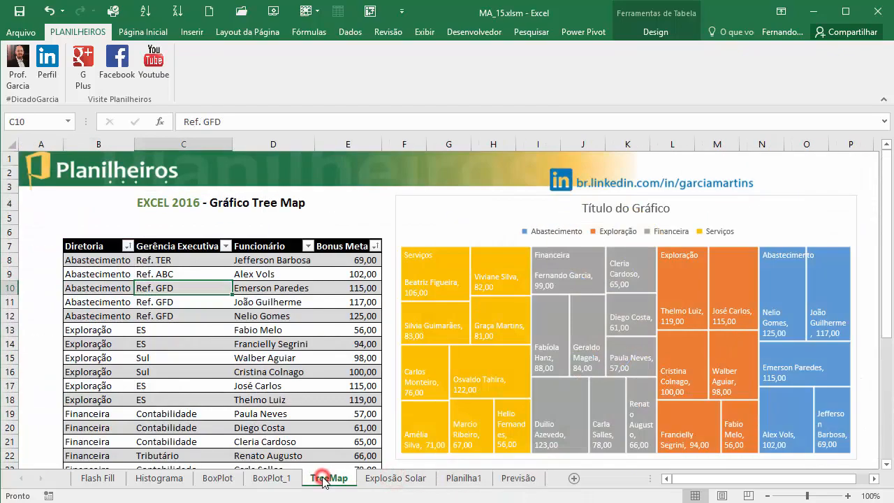
{"action": "left_click", "coordinate": [262, 479]}
{"action": "left_click", "coordinate": [150, 478]}
{"action": "left_click", "coordinate": [82, 479]}
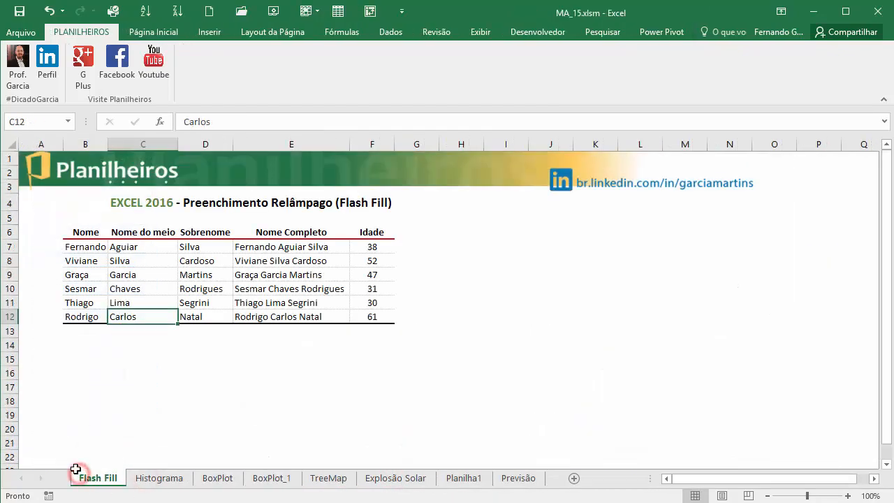